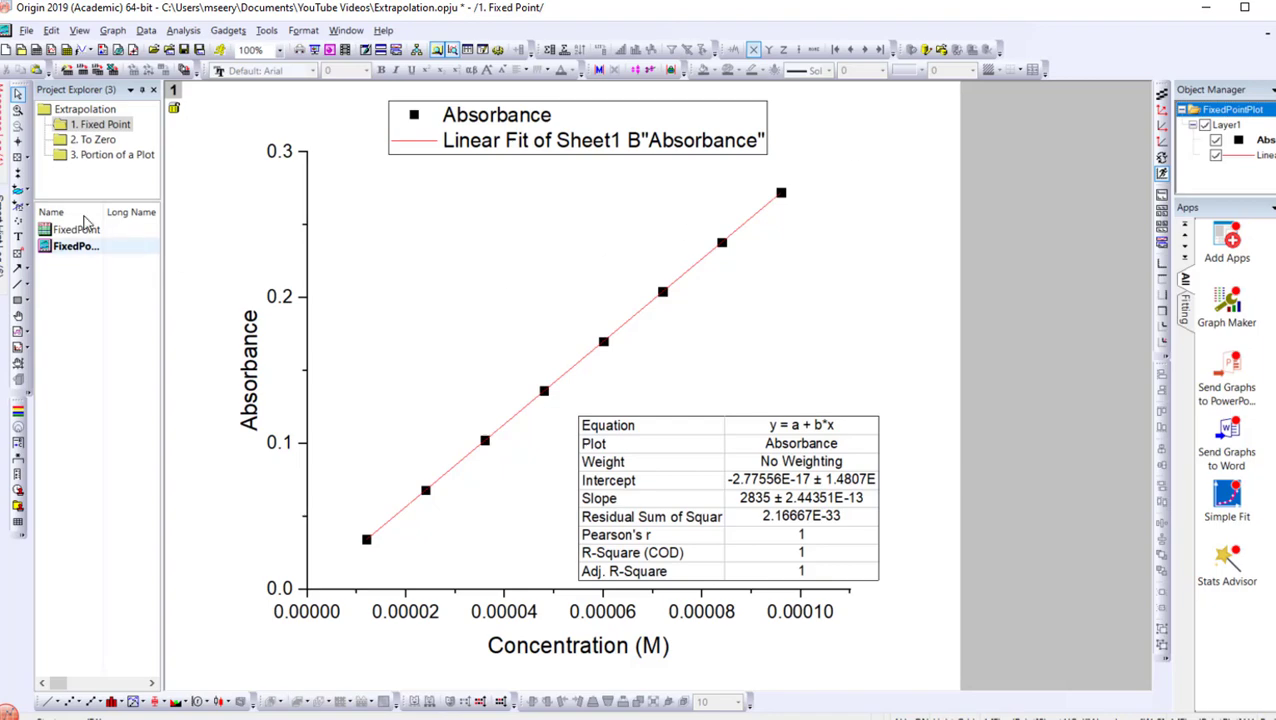
# - Open the FixedPoint worksheet and enter 0.00015 in row 9 of the Concentration column
pyautogui.doubleClick(44, 231)
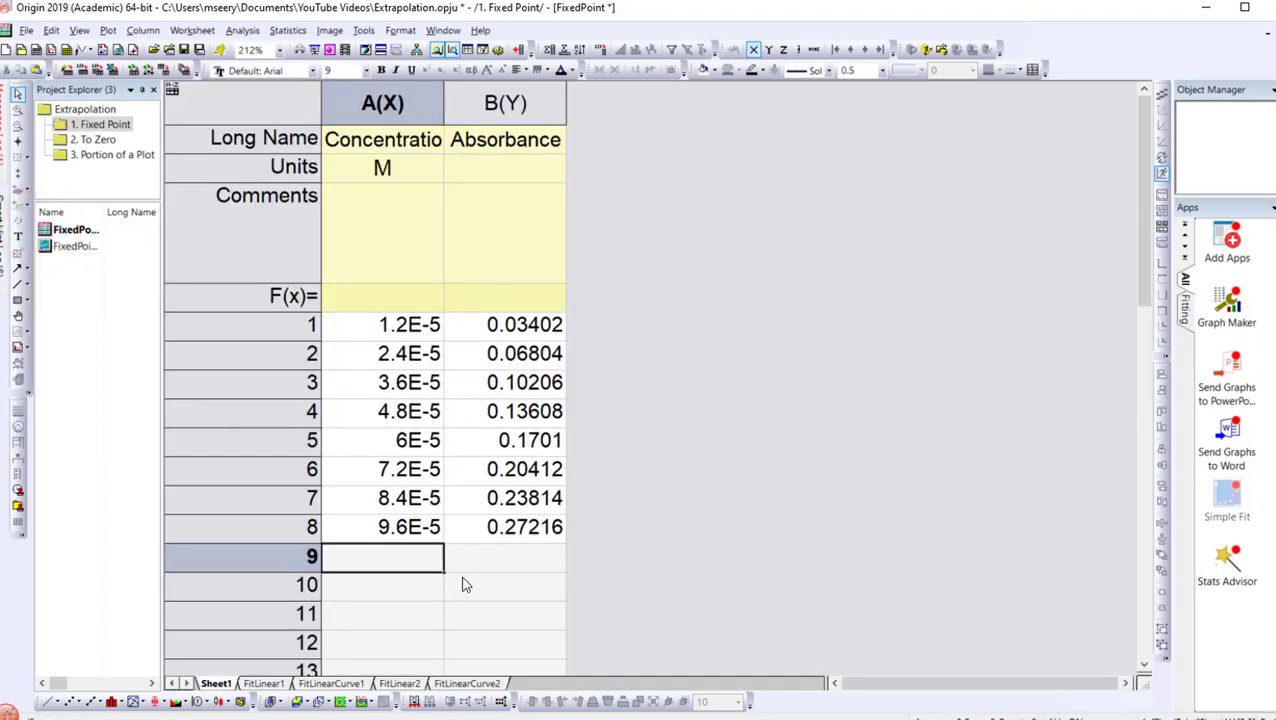
pyautogui.doubleClick(44, 246)
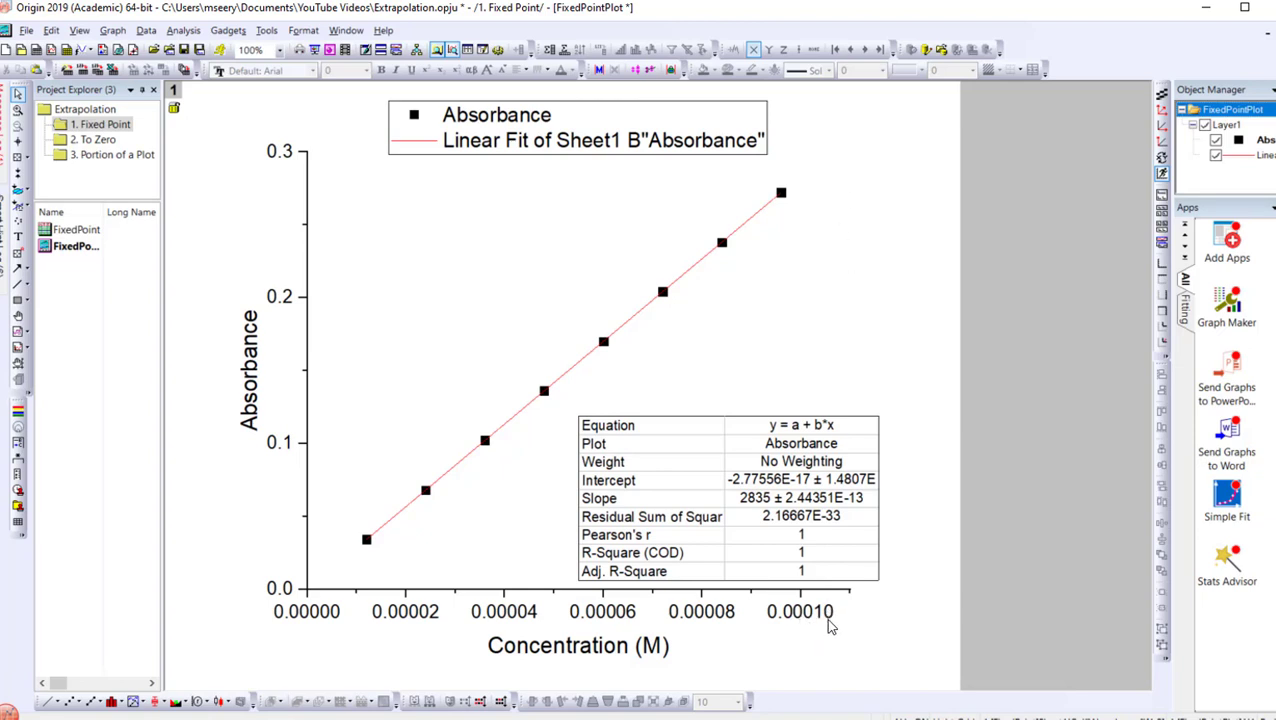
pyautogui.doubleClick(60, 229)
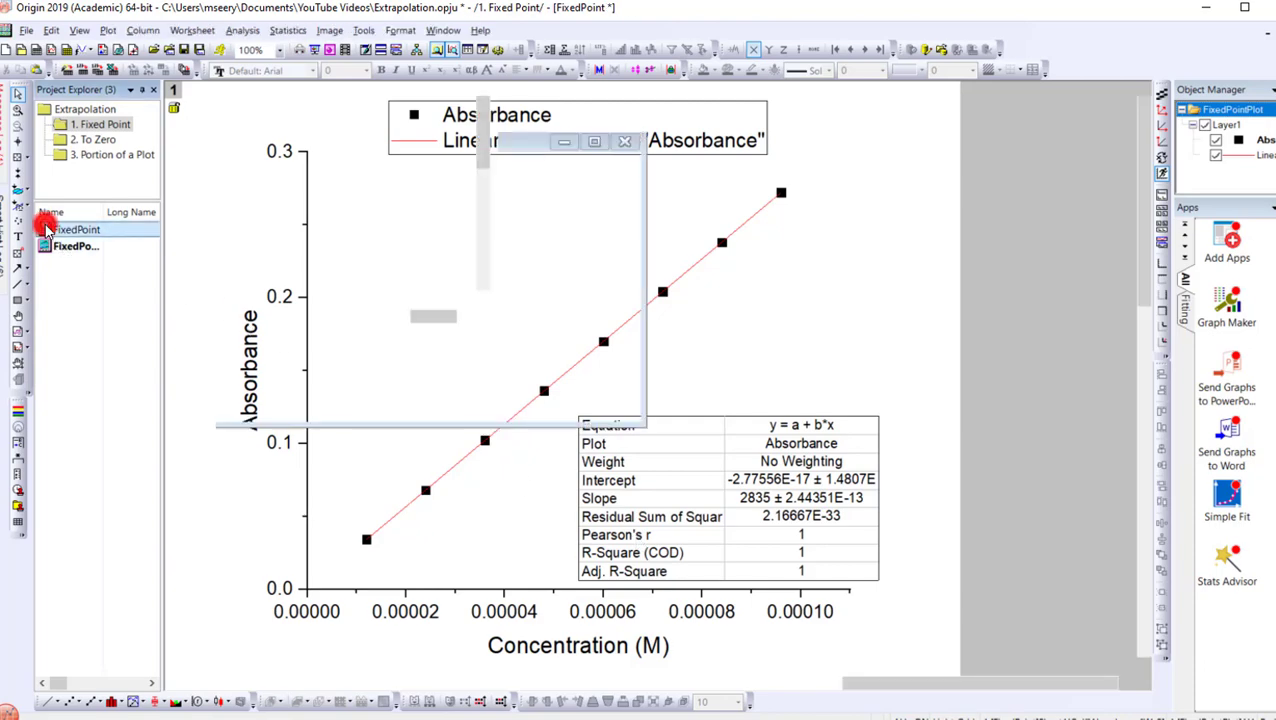
pyautogui.write('0.00')
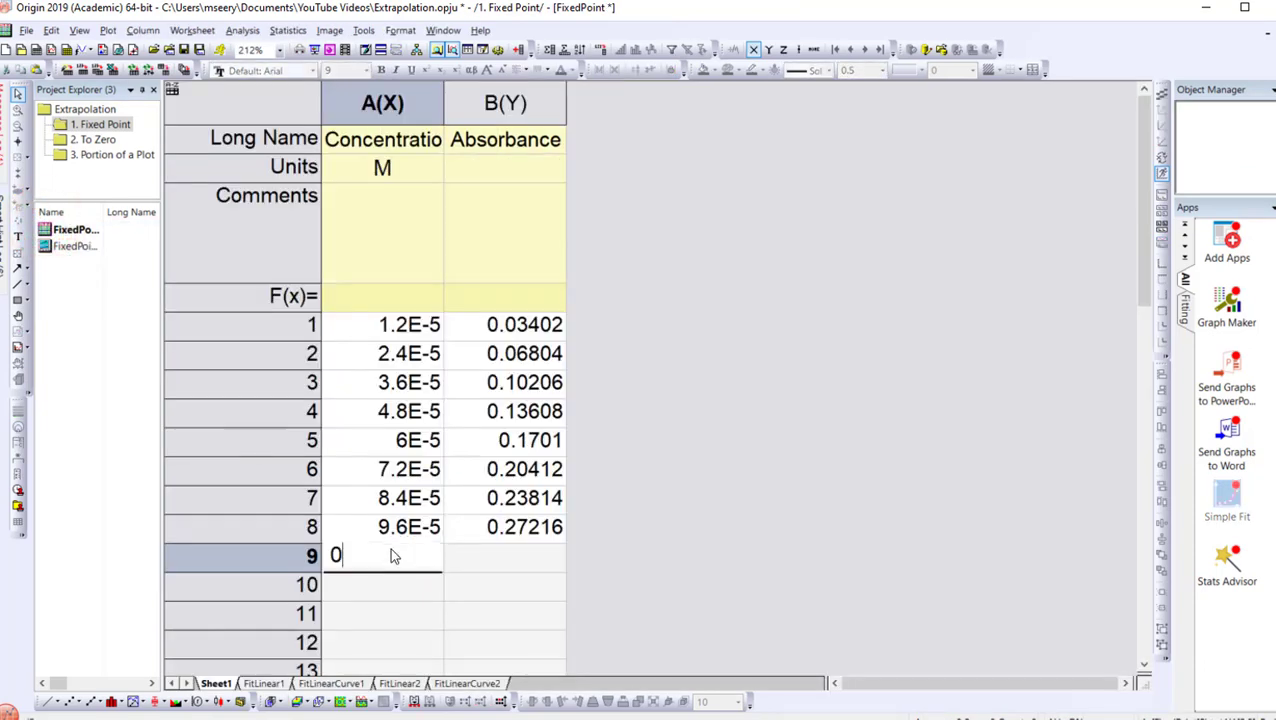
pyautogui.write('015')
pyautogui.press('Return')
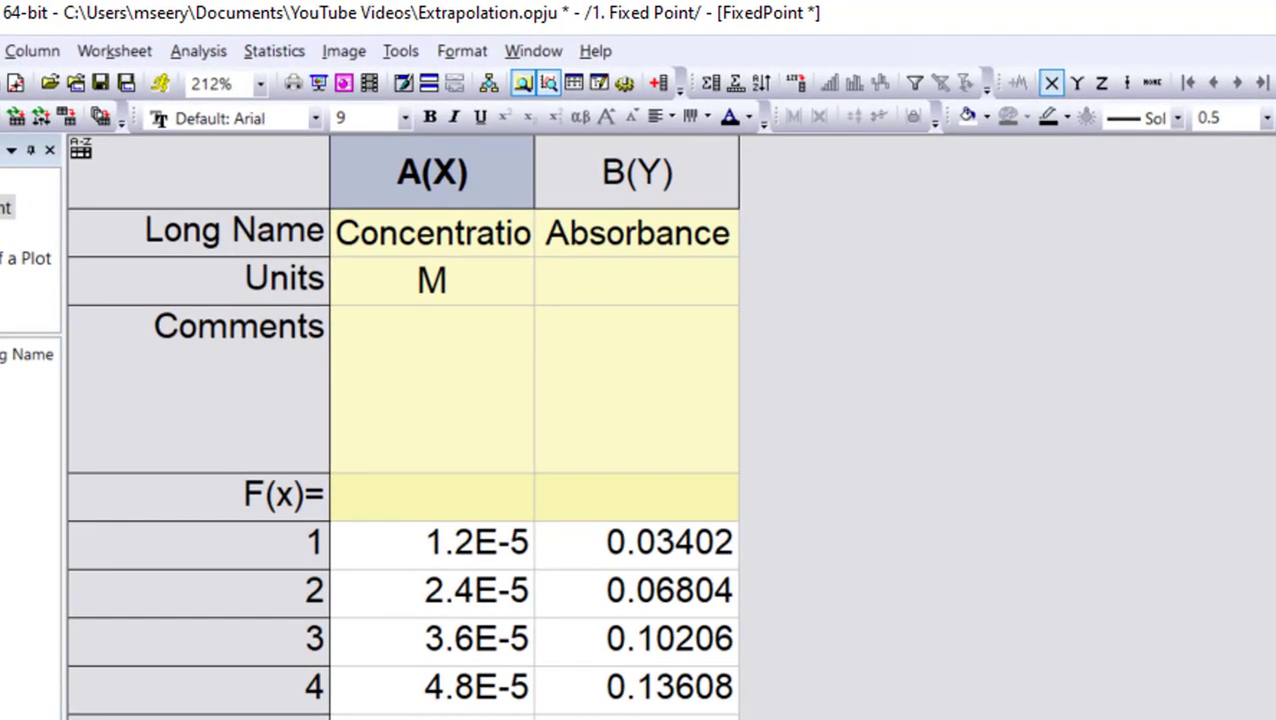
# - Start Interpolate/Extrapolate Y from X and set the X values to interpolate to Concentration rows 1 to 9
pyautogui.click(190, 55)
pyautogui.moveTo(214, 85)
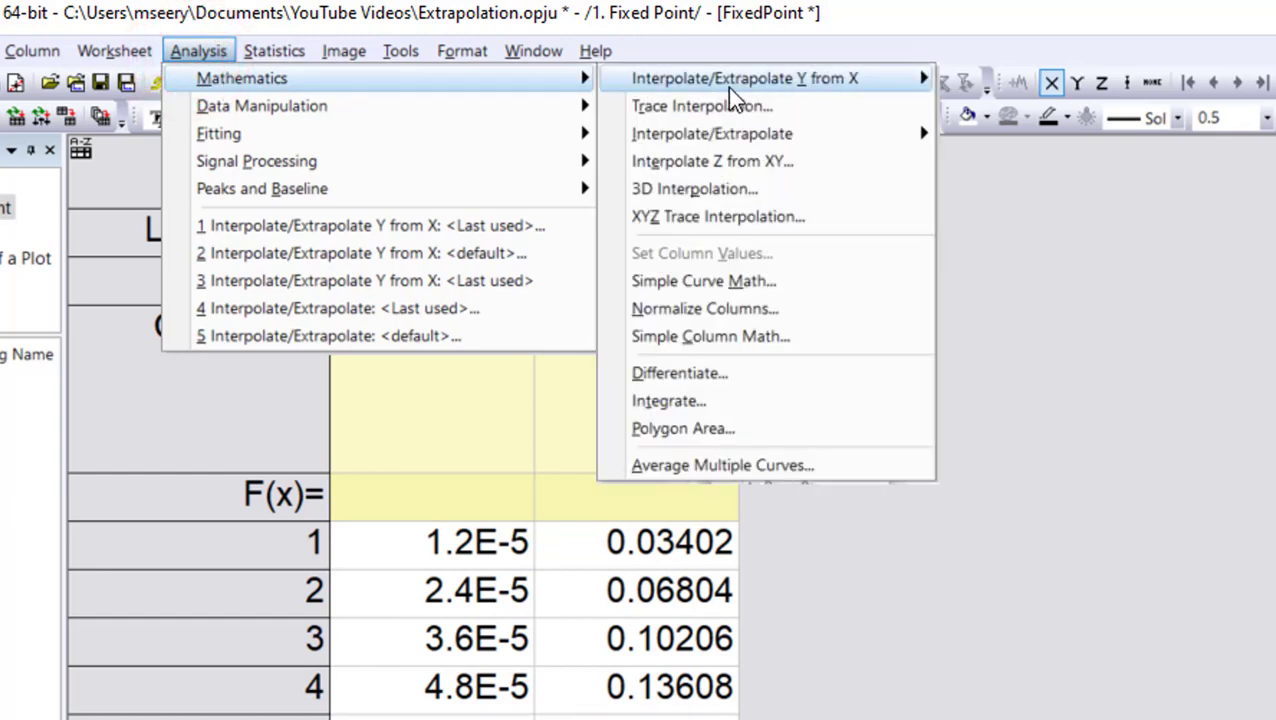
pyautogui.moveTo(752, 88)
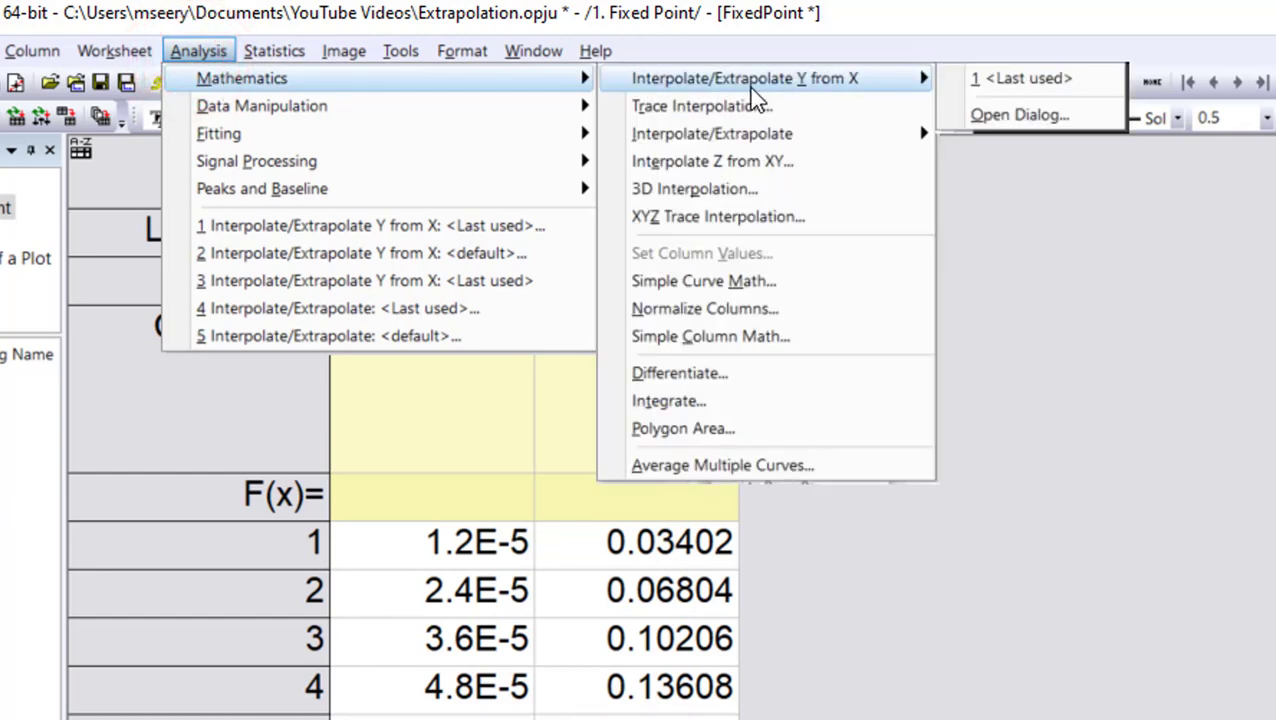
pyautogui.click(993, 117)
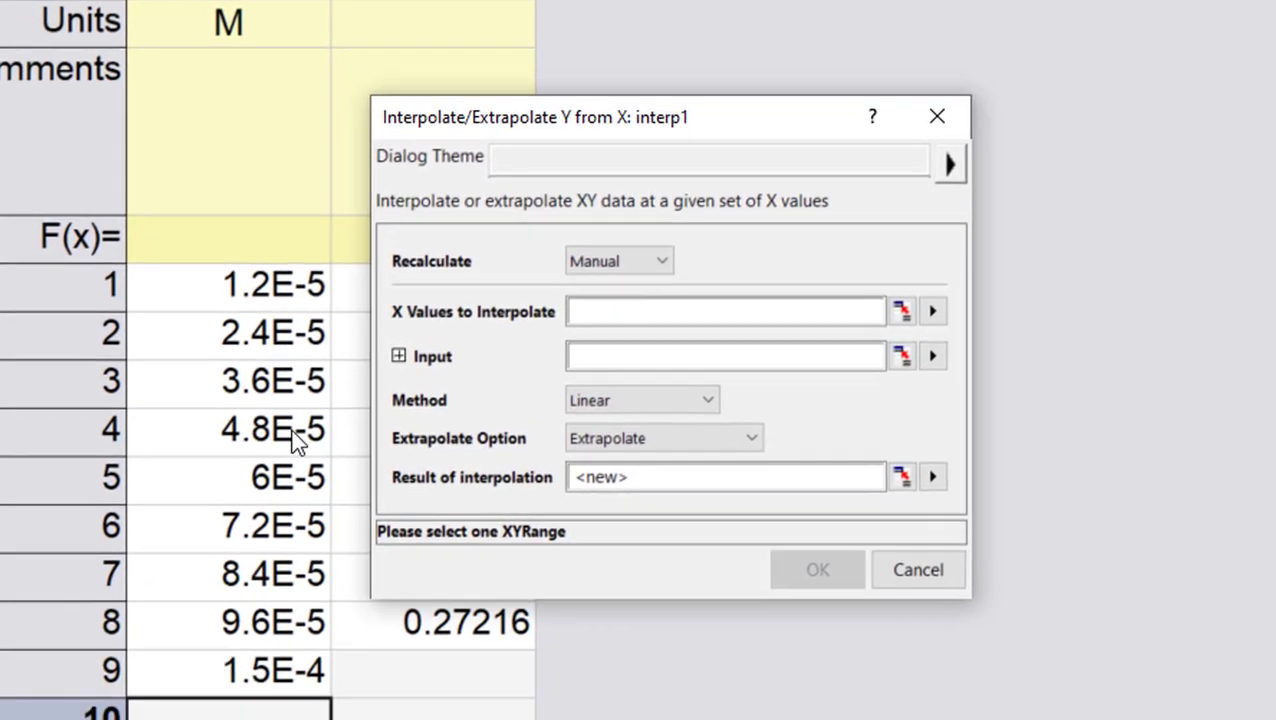
pyautogui.moveTo(632, 120); pyautogui.dragTo(910, 35)
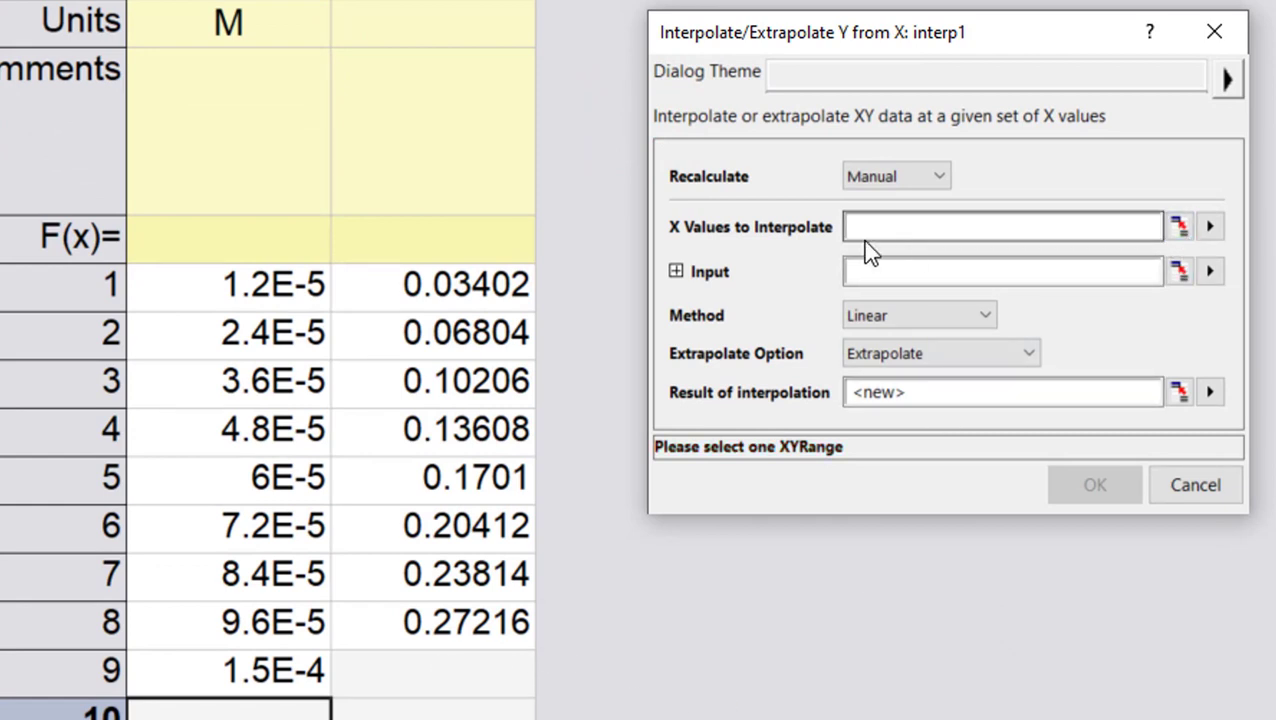
pyautogui.click(1182, 228)
pyautogui.moveTo(256, 285); pyautogui.dragTo(274, 672)
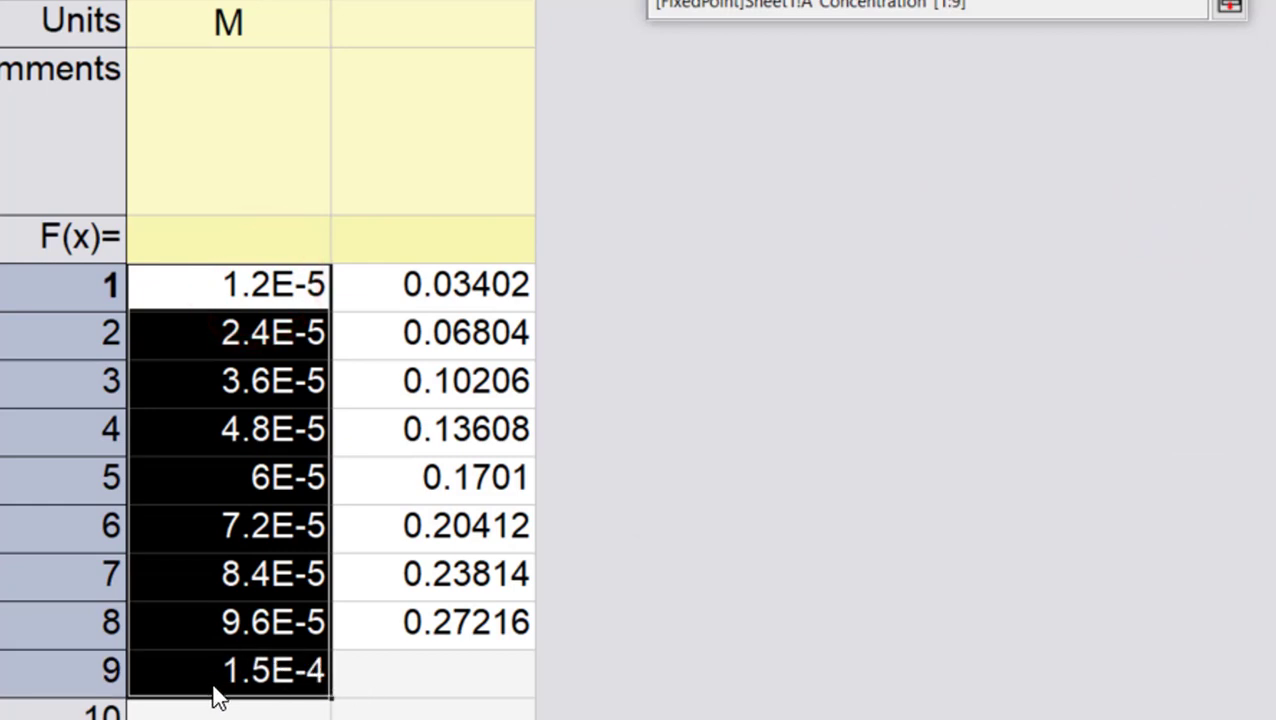
pyautogui.click(1229, 7)
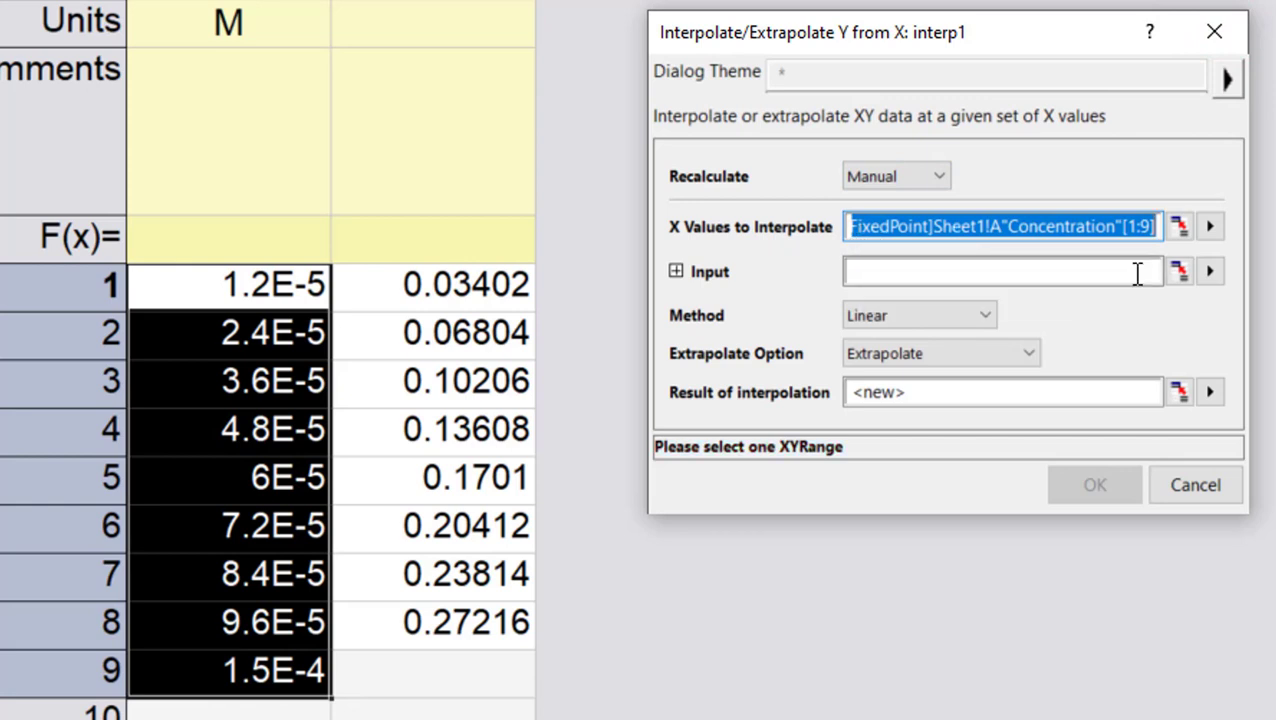
# - Set the interpolation input to rows 1 to 8 of the Concentration and Absorbance columns
pyautogui.click(1175, 273)
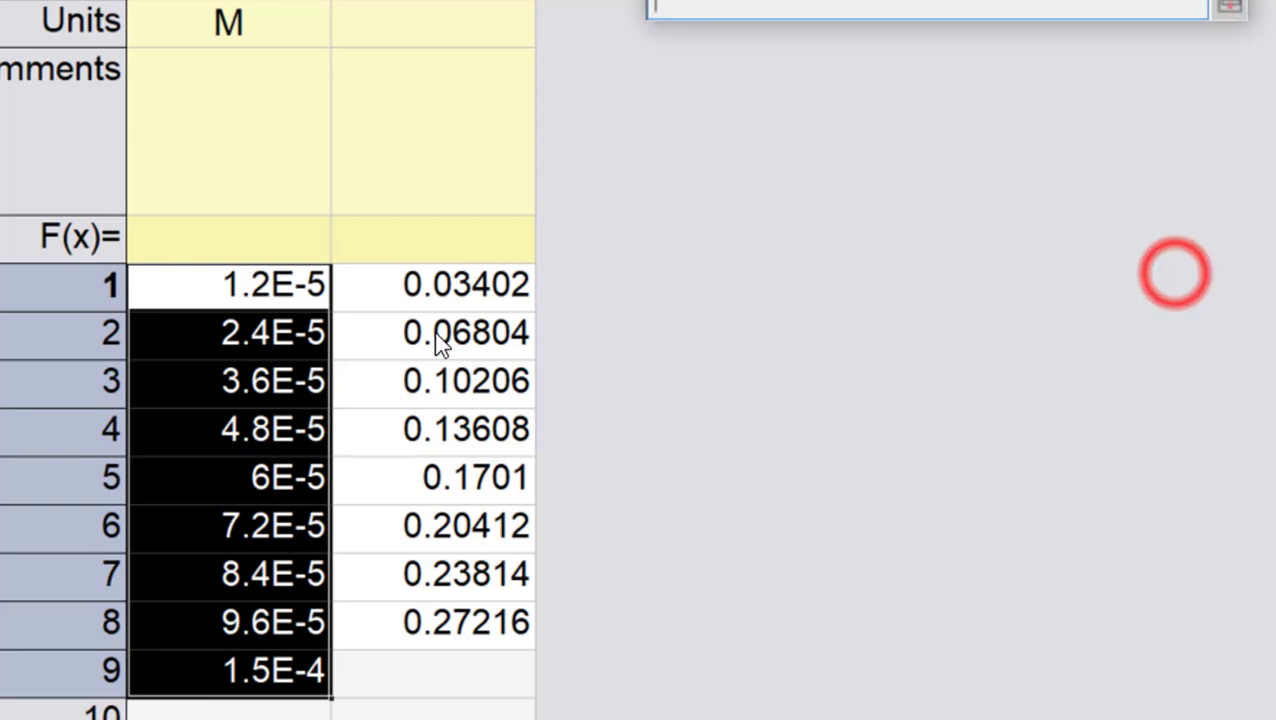
pyautogui.moveTo(224, 285); pyautogui.dragTo(454, 618)
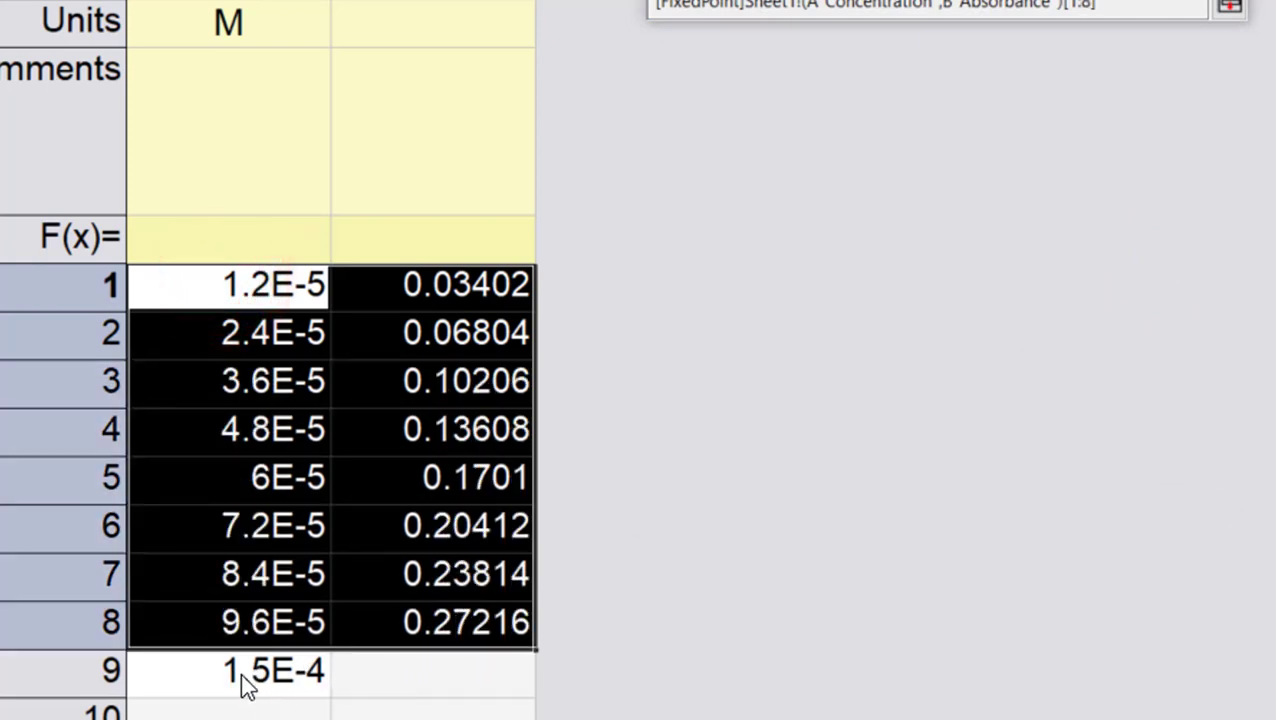
pyautogui.click(1229, 7)
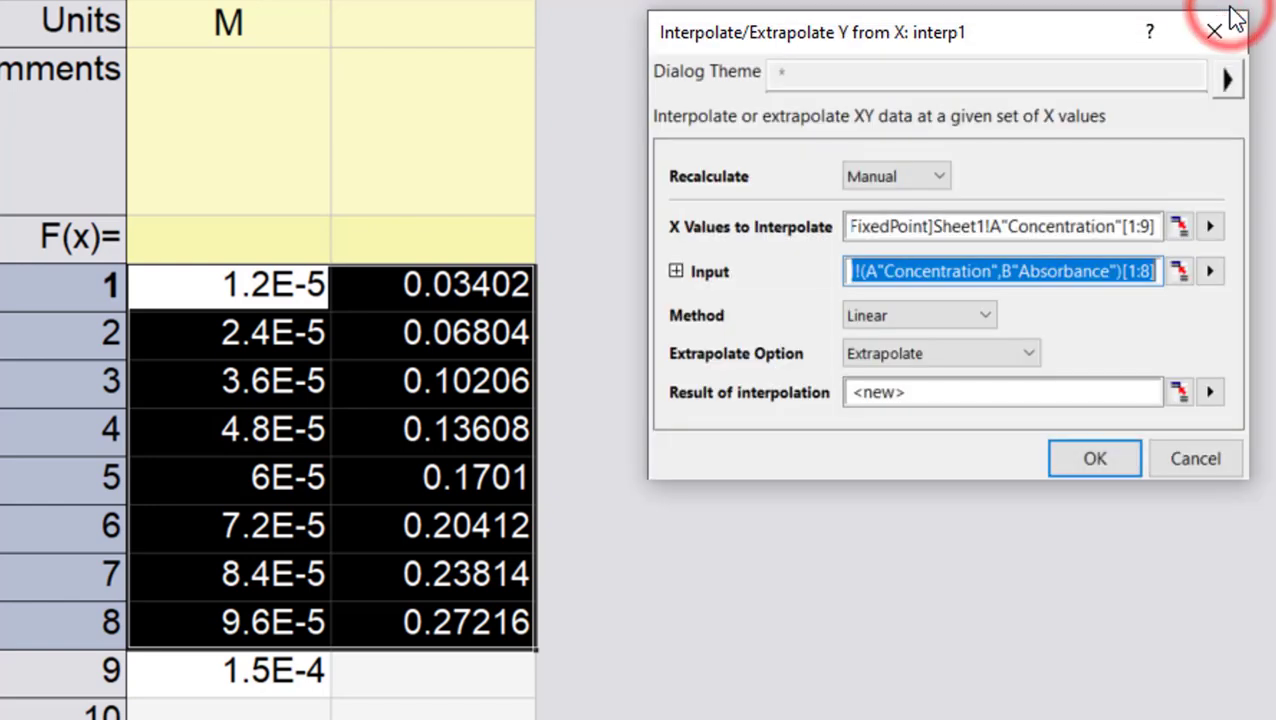
# - Keep the Linear method and the Extrapolate option, and run the extrapolation with the result in a new column
pyautogui.click(918, 316)
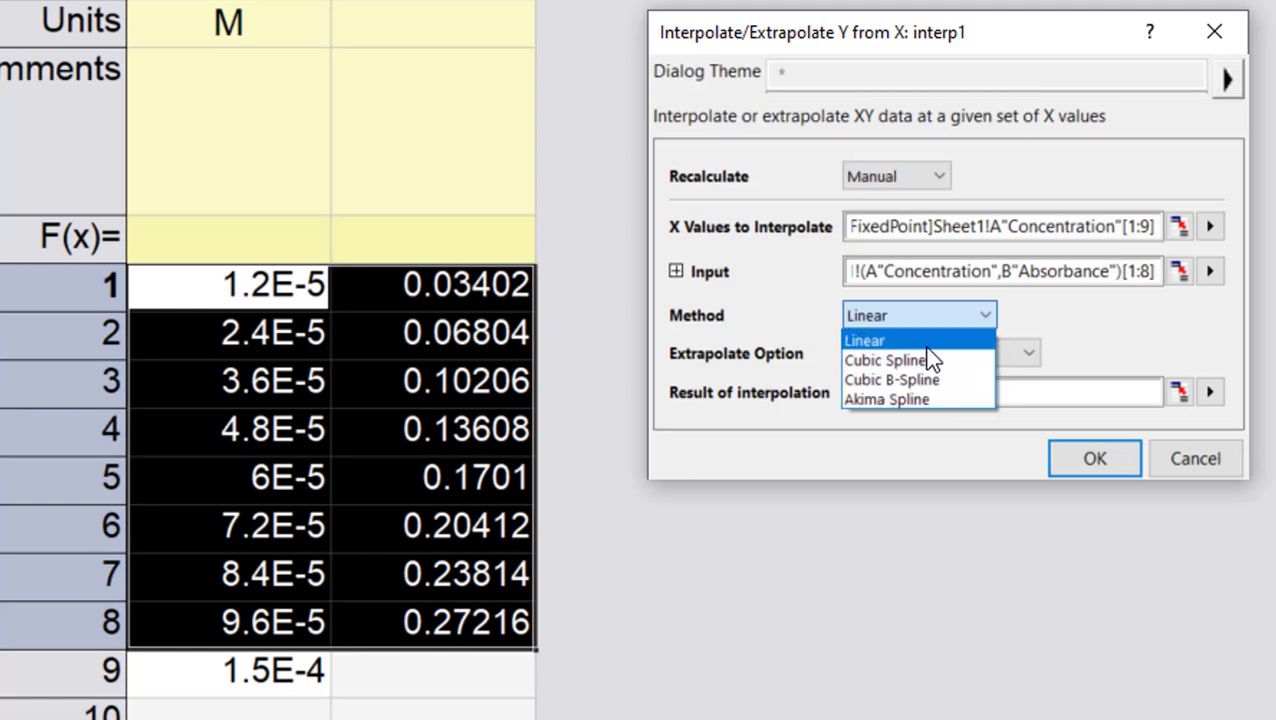
pyautogui.click(979, 313)
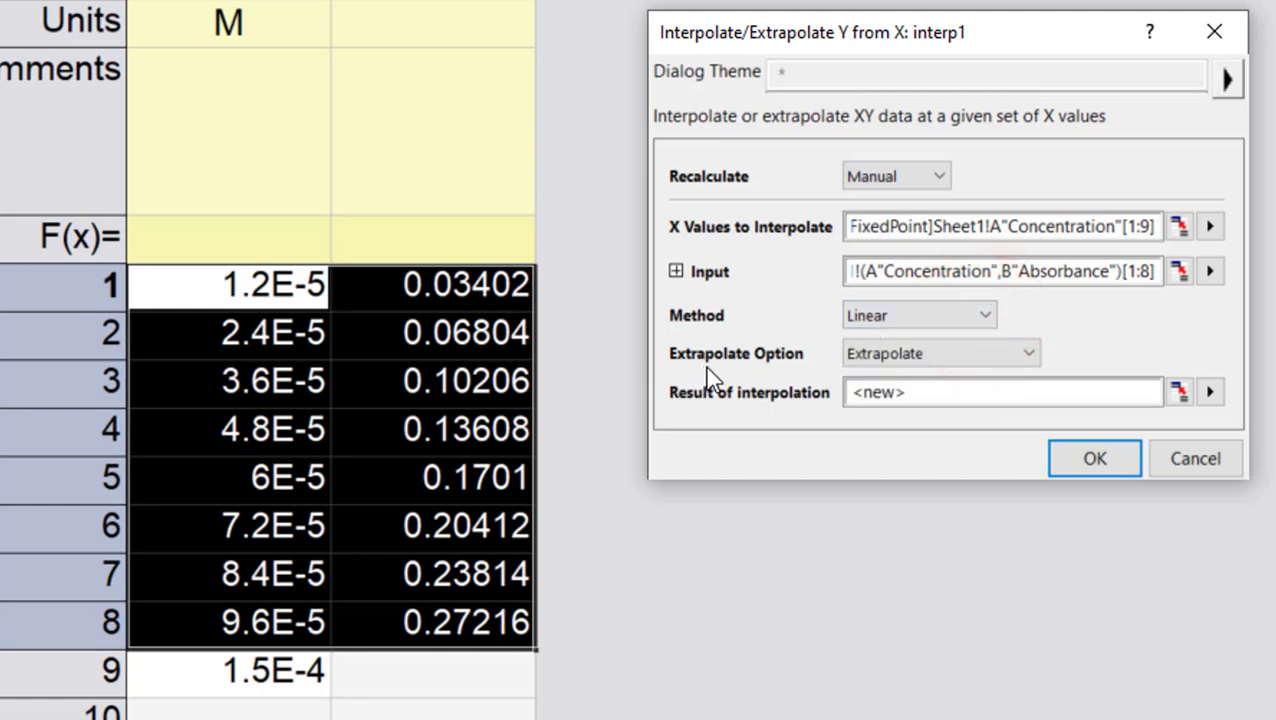
pyautogui.click(908, 366)
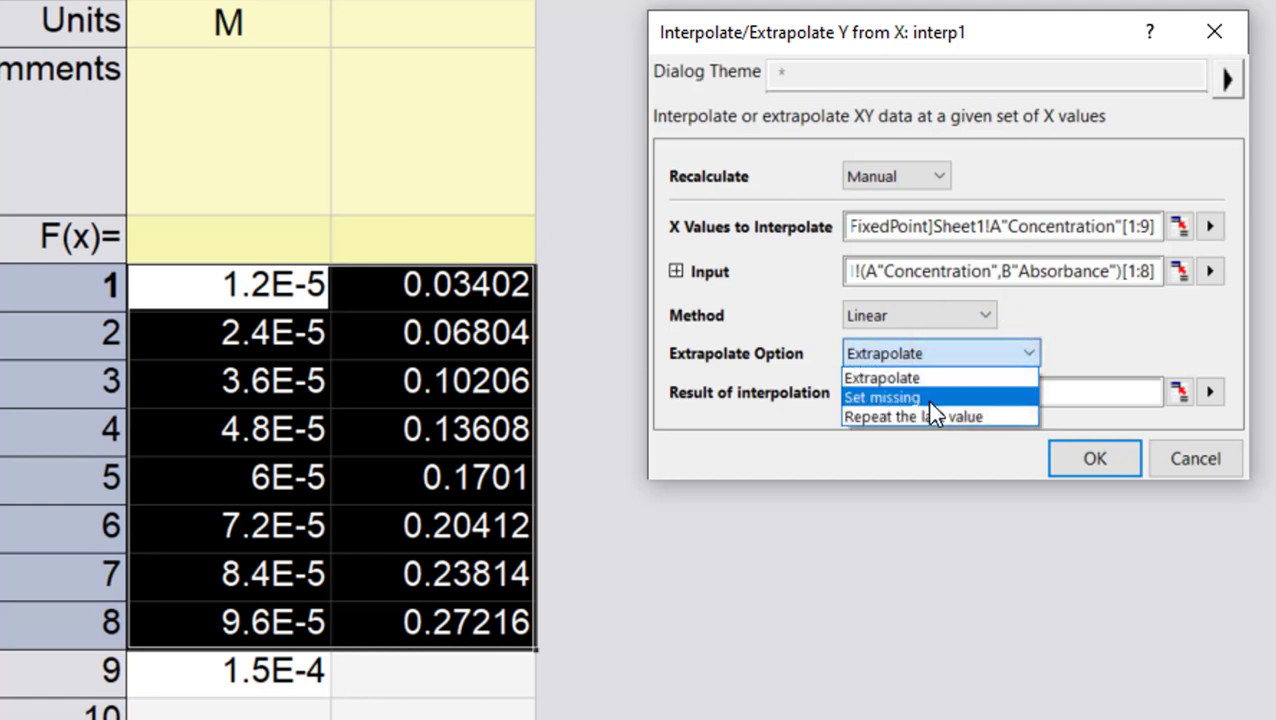
pyautogui.click(996, 362)
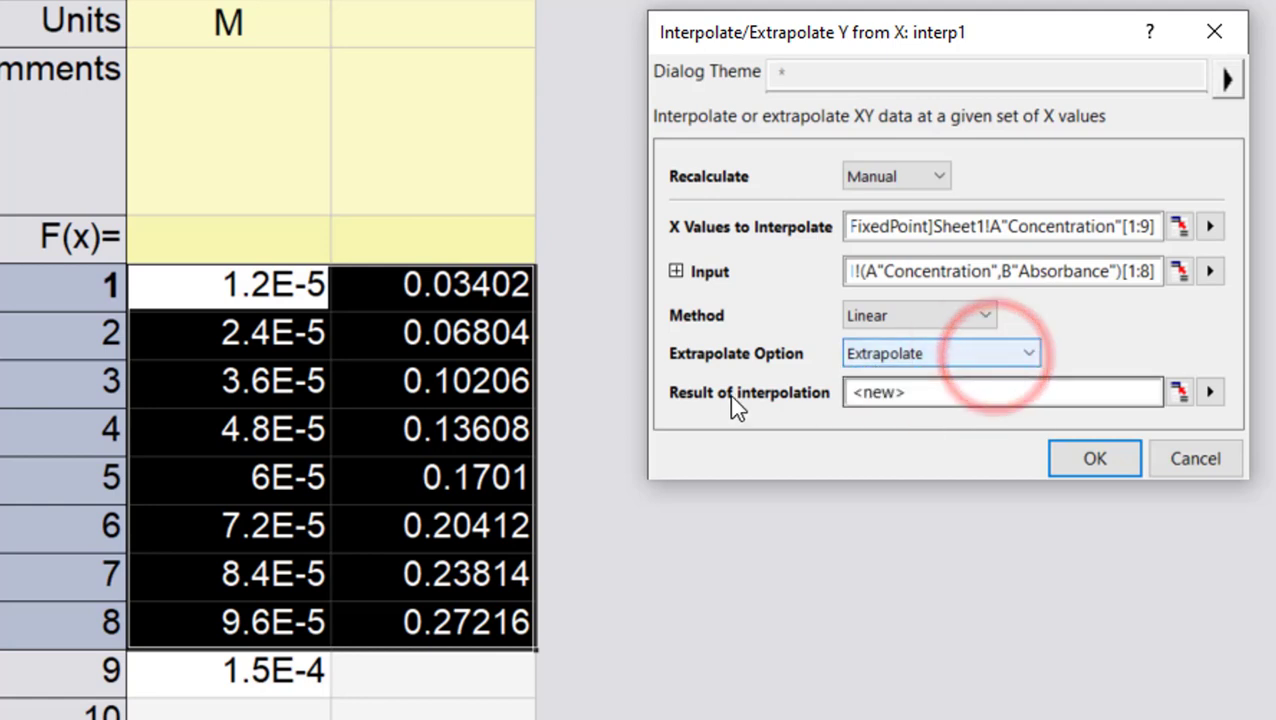
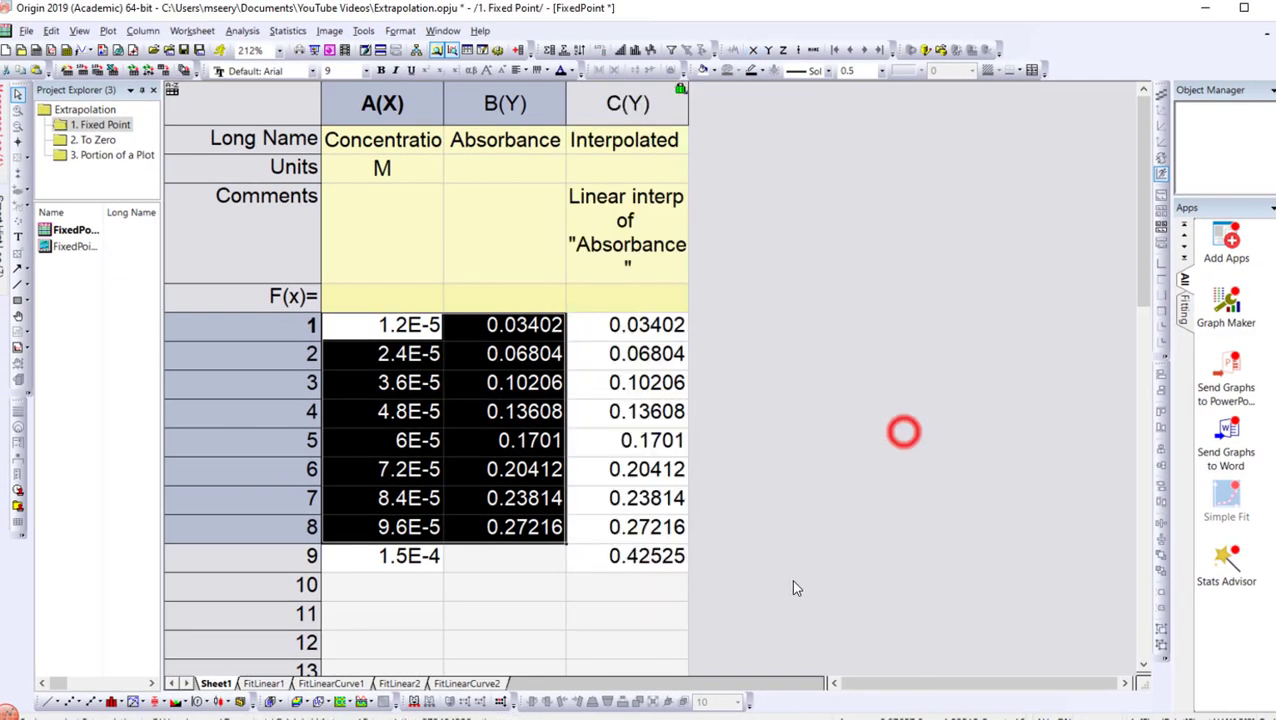
# - Compare the Interpolated column with the Absorbance column and check its extrapolated value in row 9
pyautogui.click(662, 470)
pyautogui.click(640, 330)
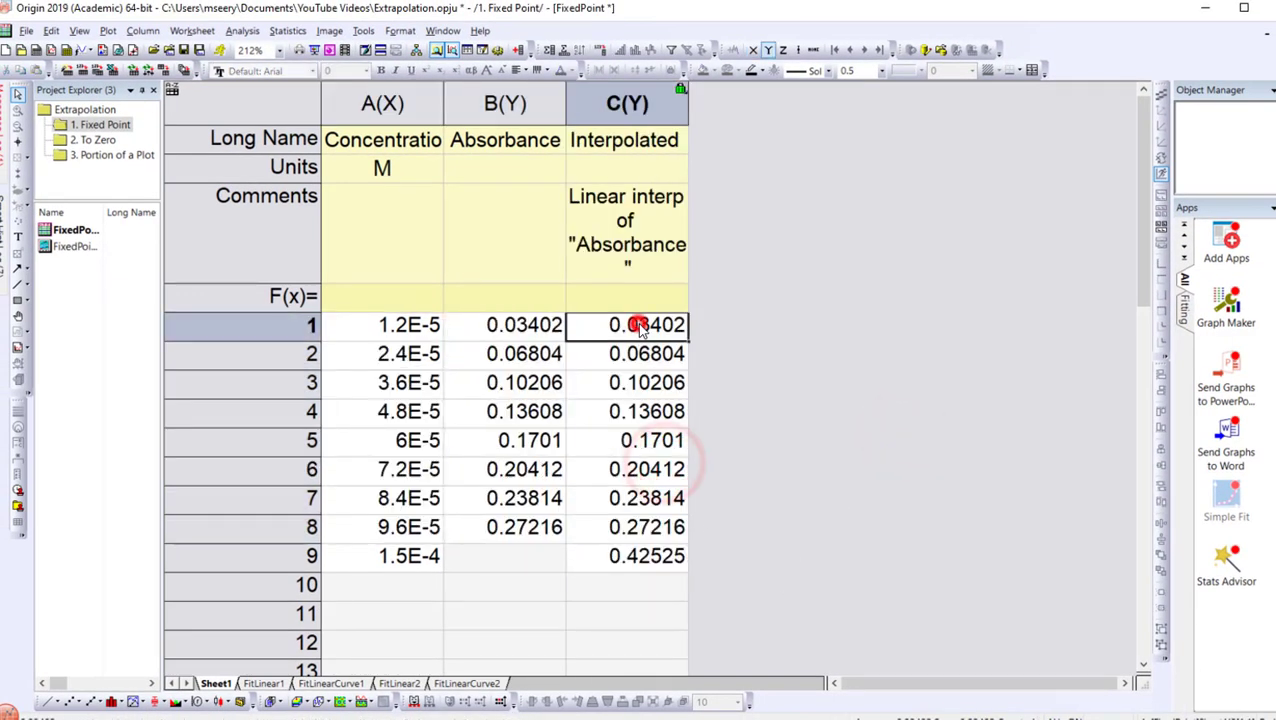
pyautogui.click(626, 355)
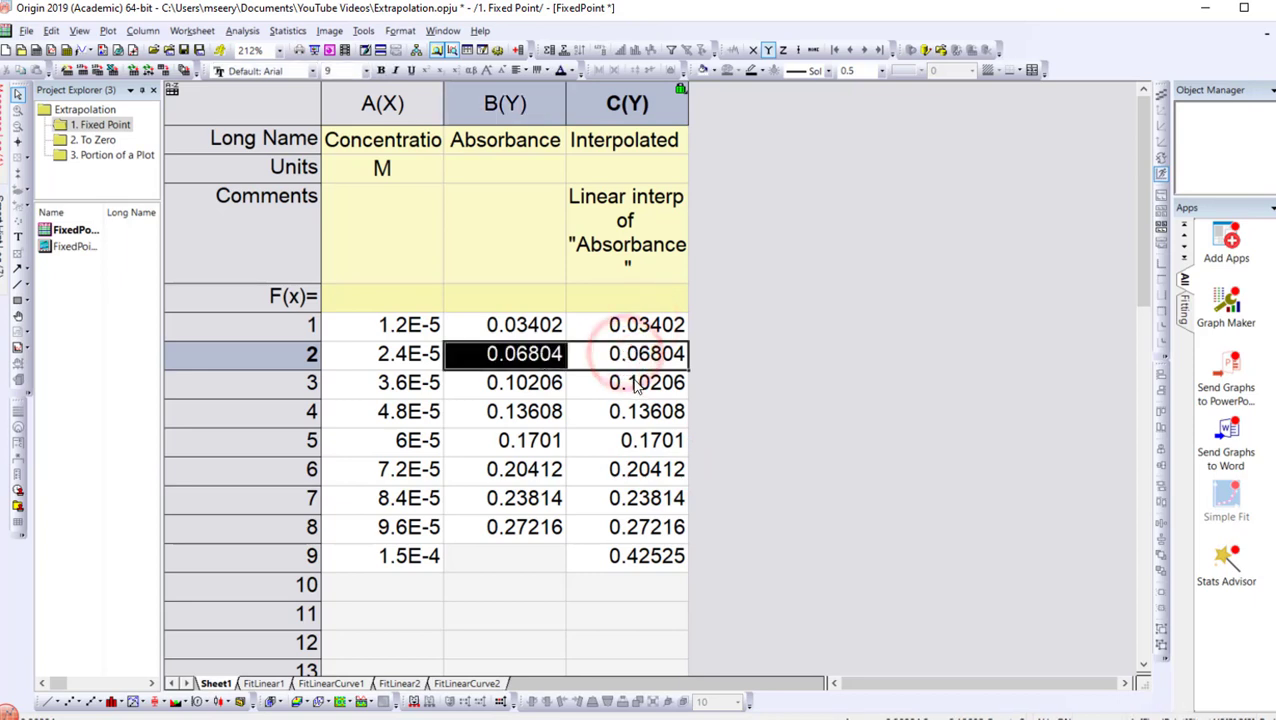
pyautogui.click(642, 382)
pyautogui.click(632, 562)
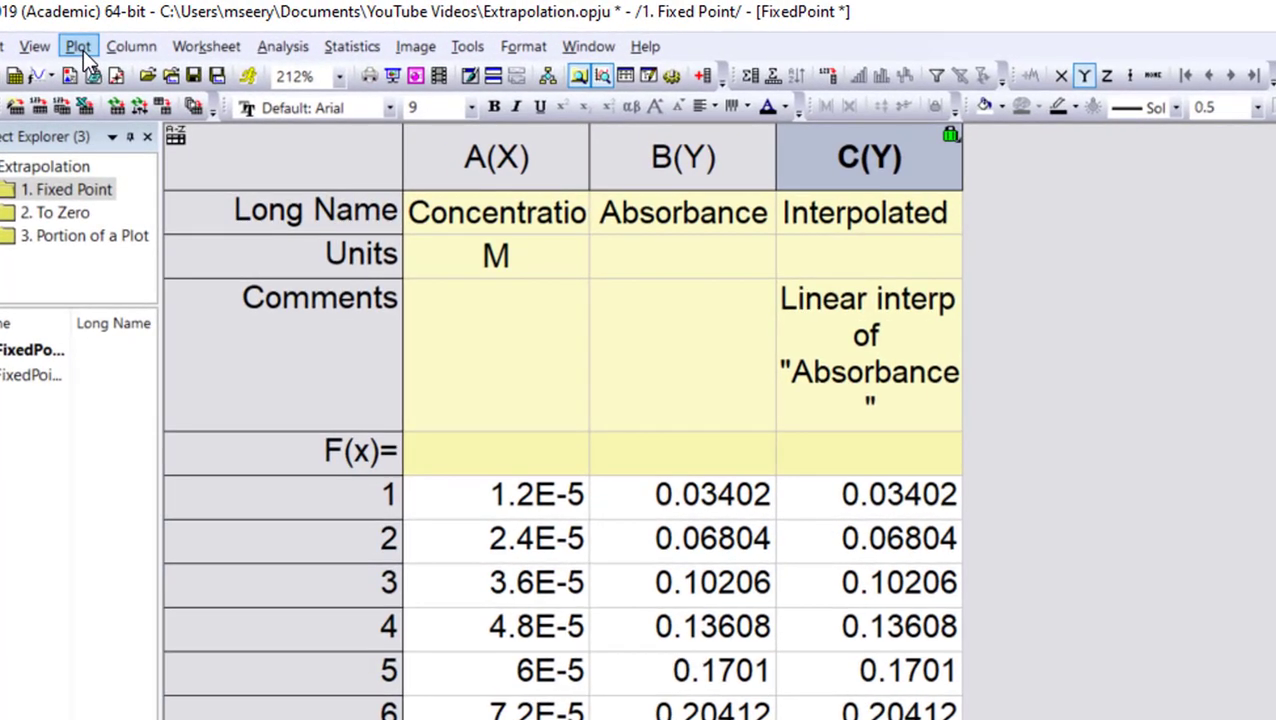
# - Create a Line + Symbol plot with Concentration as X and Interpolated Y1 as Y
pyautogui.click(80, 50)
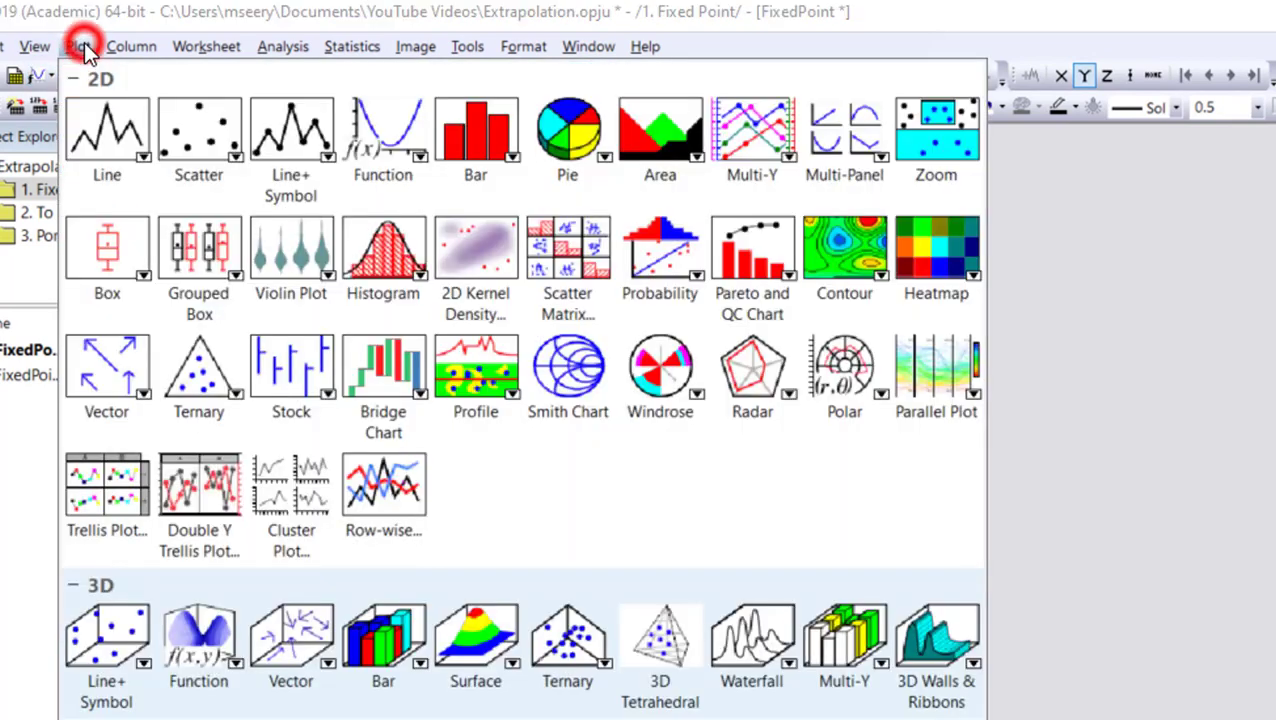
pyautogui.click(295, 140)
pyautogui.click(344, 294)
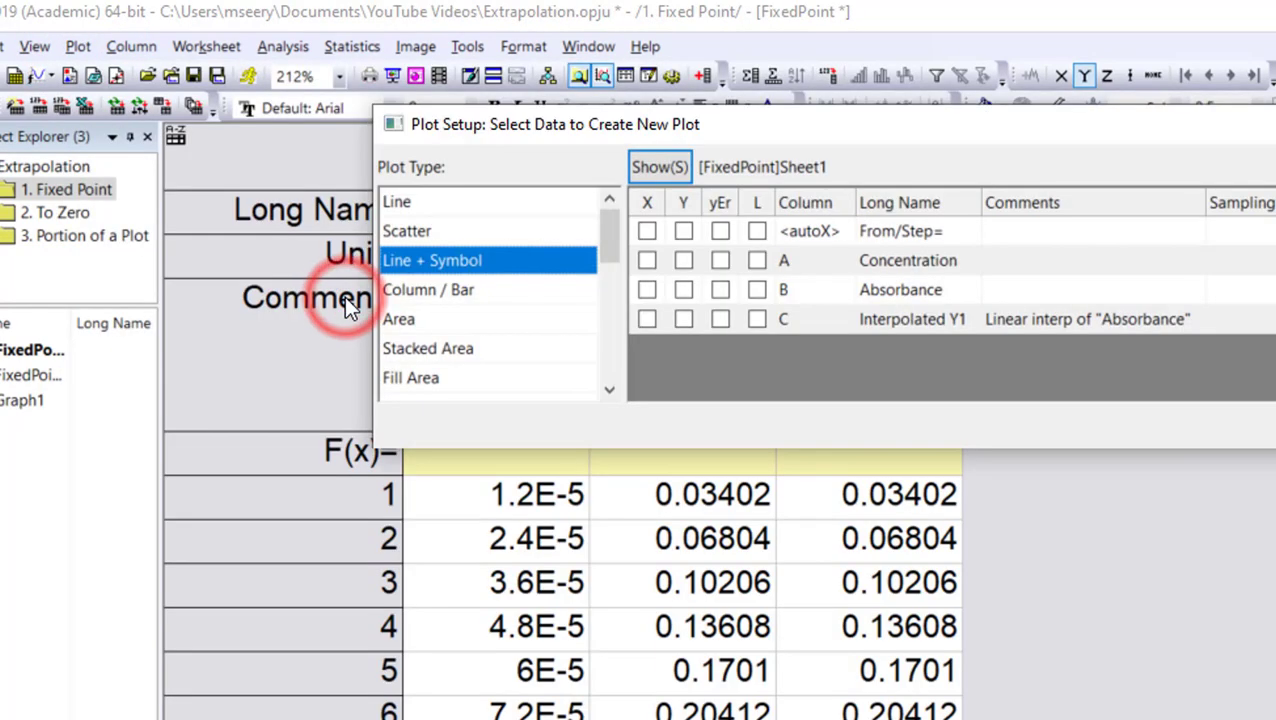
pyautogui.click(684, 319)
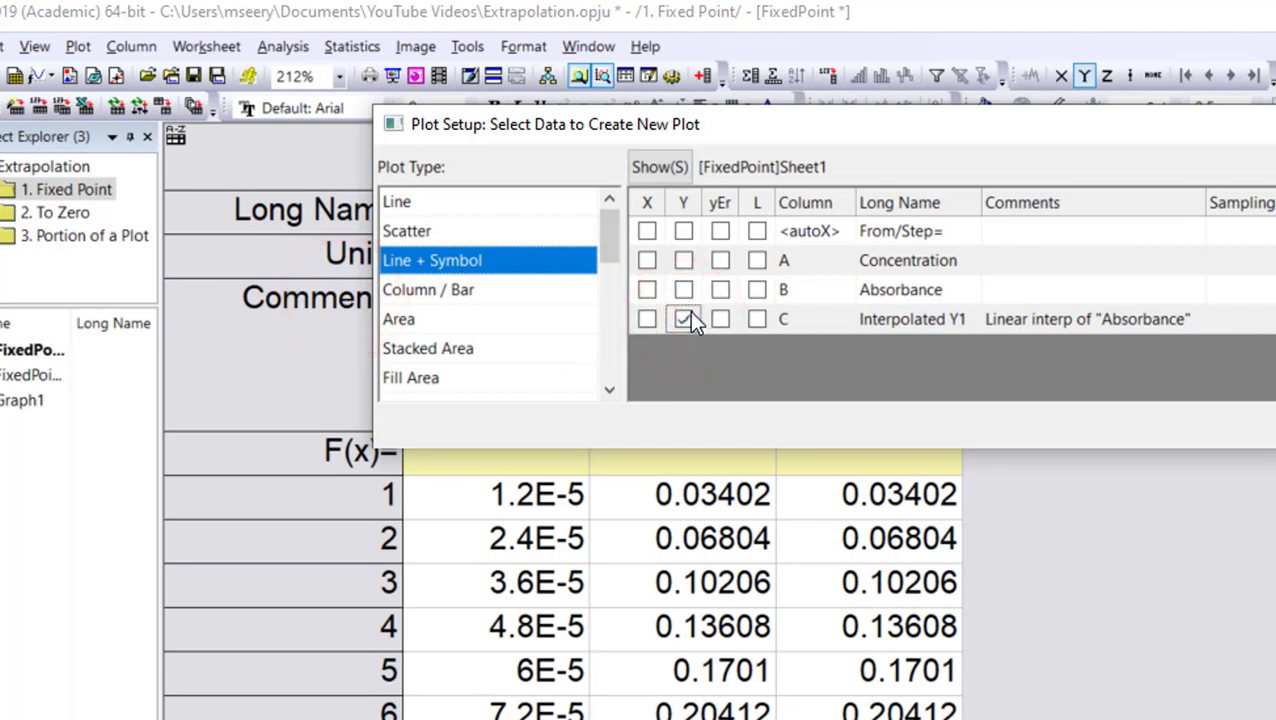
pyautogui.click(647, 260)
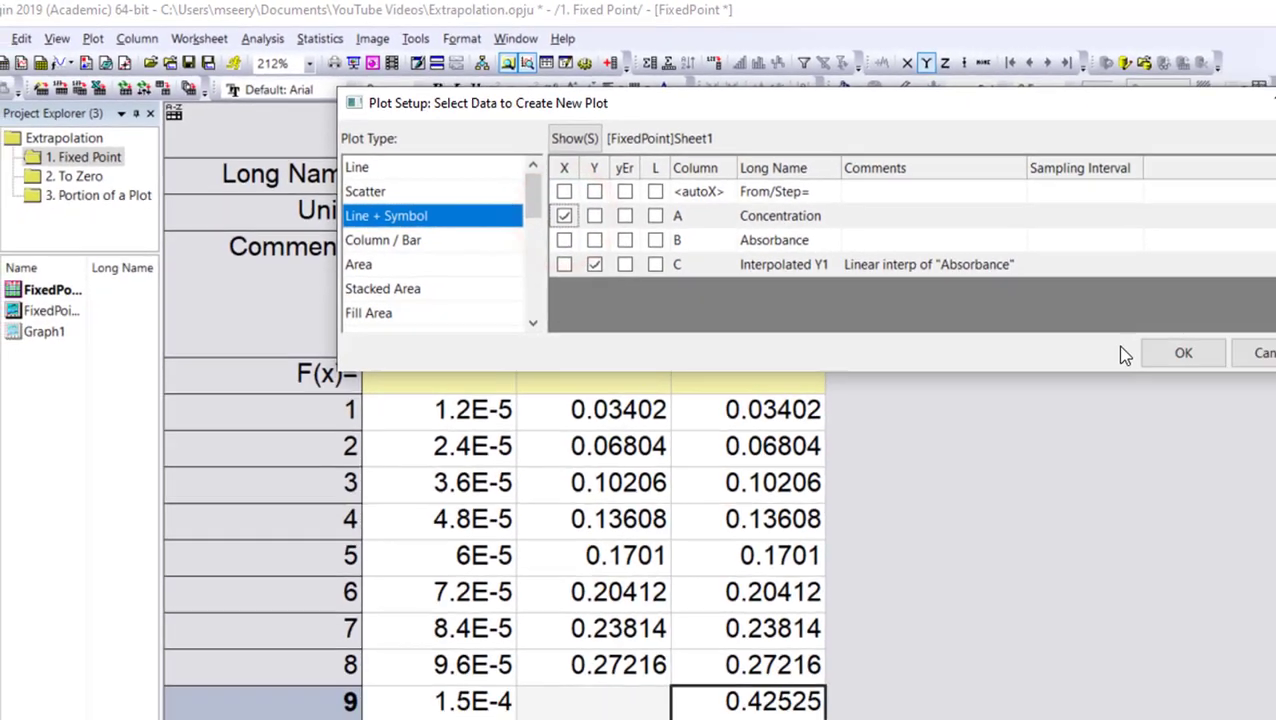
pyautogui.click(983, 280)
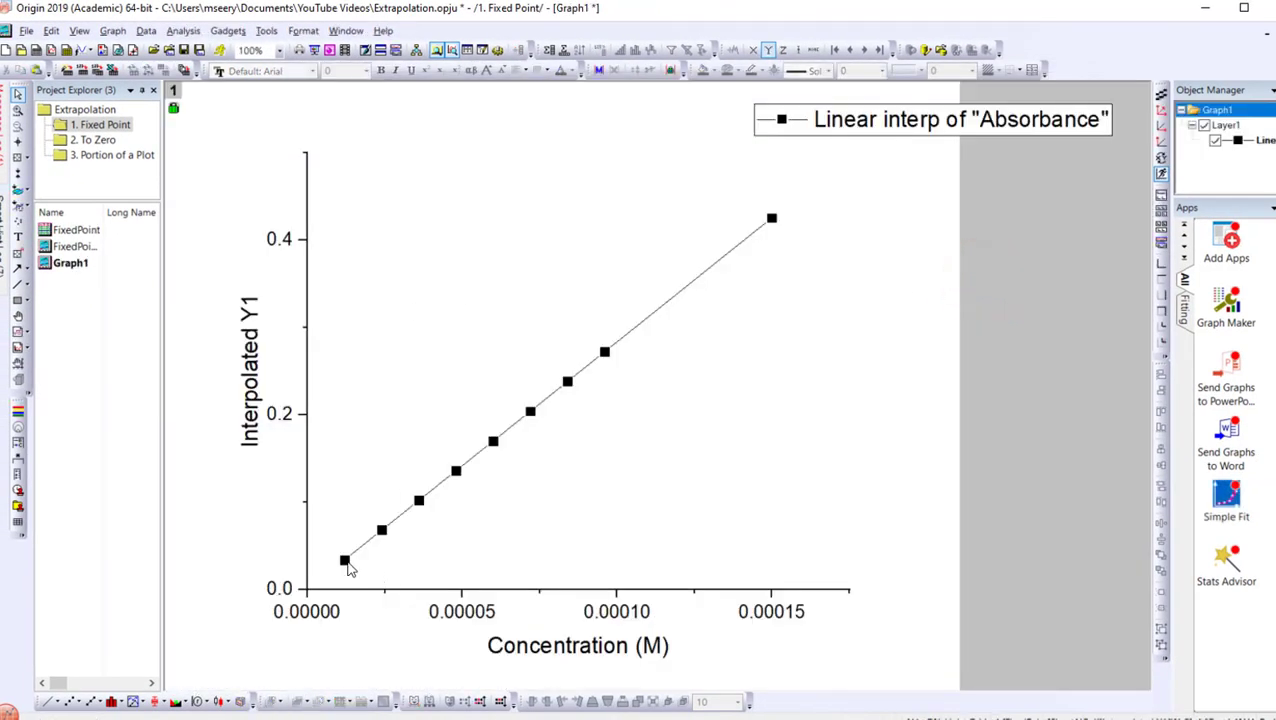
# - Read the data values of the first, eighth and last points on the new graph
pyautogui.moveTo(346, 563)
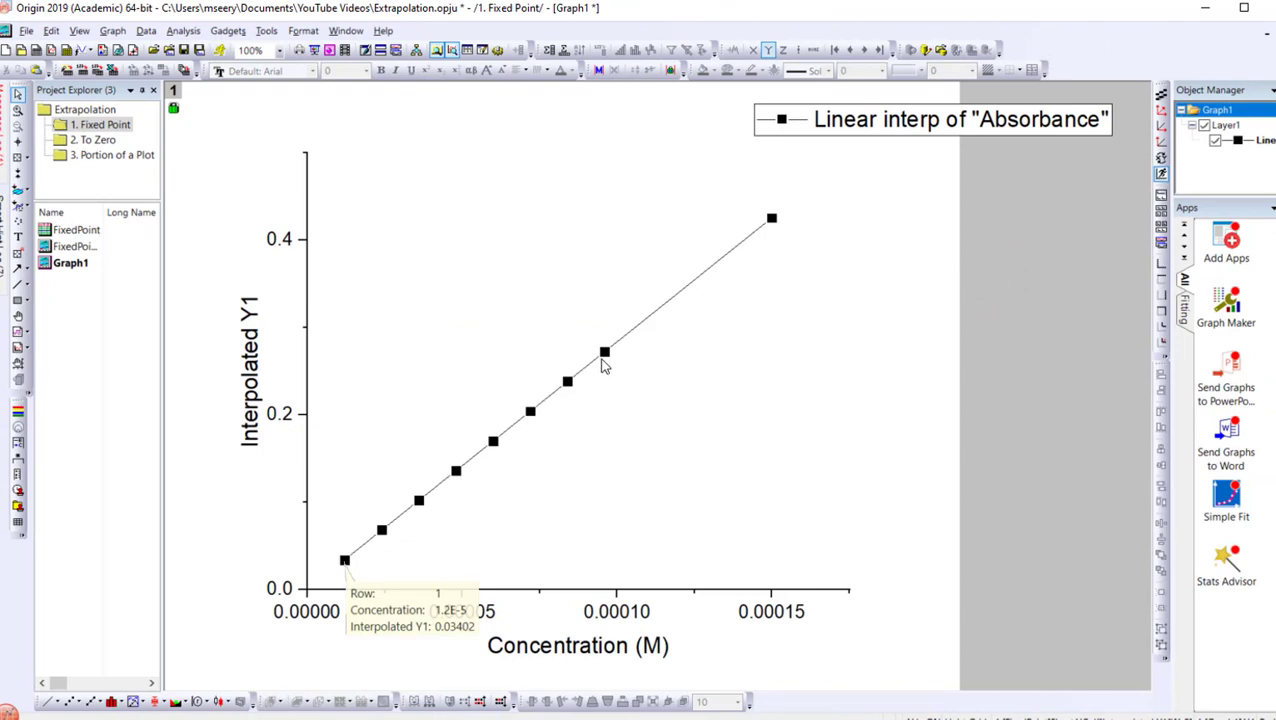
pyautogui.moveTo(612, 352)
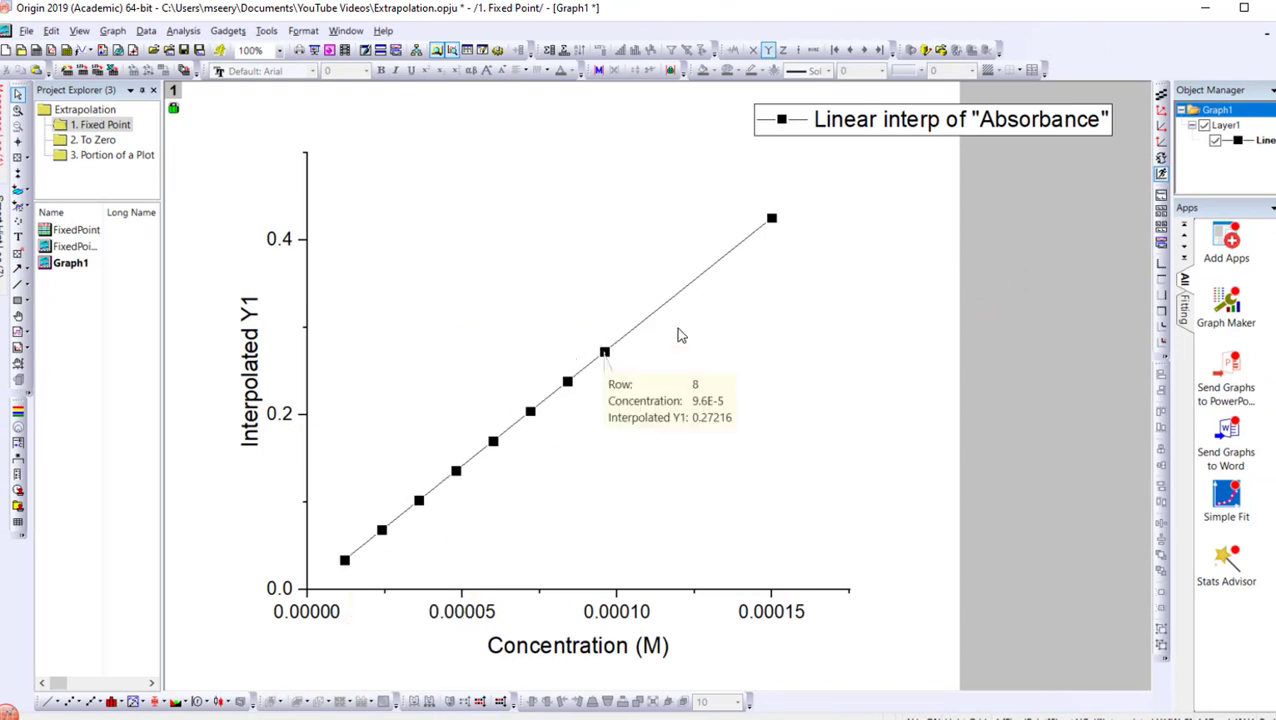
pyautogui.moveTo(772, 221)
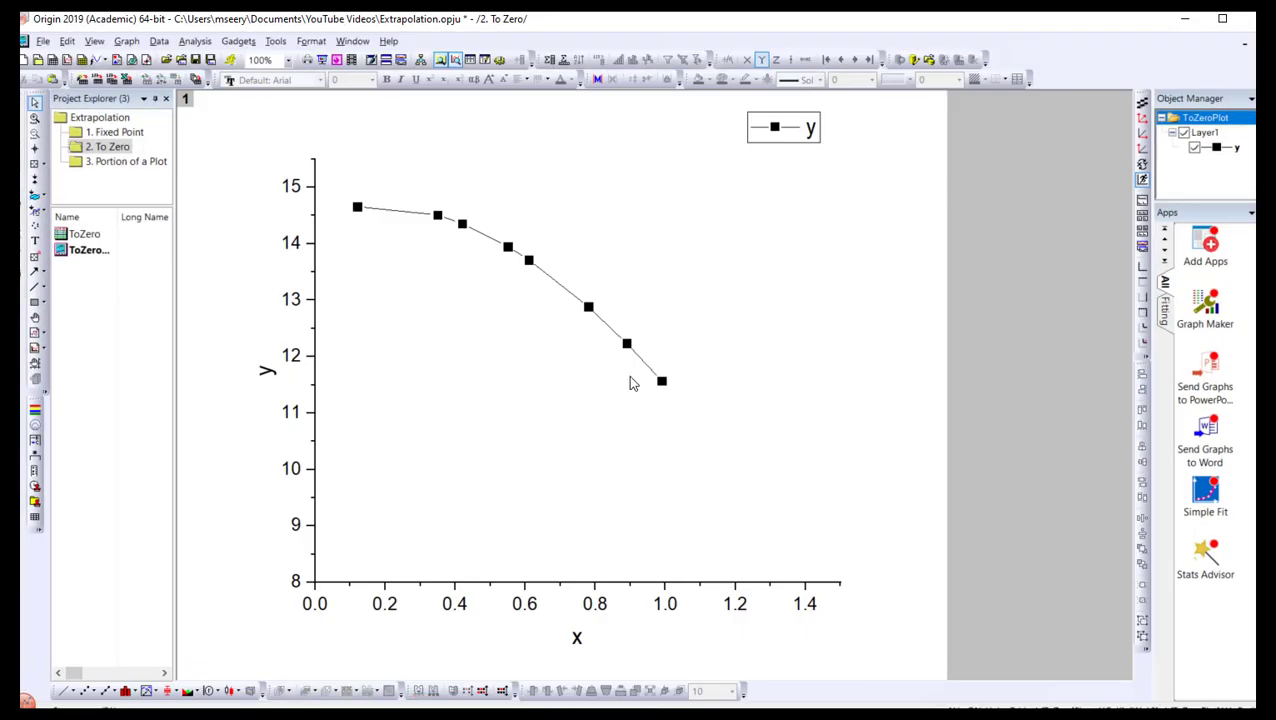
# - Review the plot in the 2. To Zero folder against its data and open the ToZero worksheet
pyautogui.moveTo(413, 212)
pyautogui.click(64, 235)
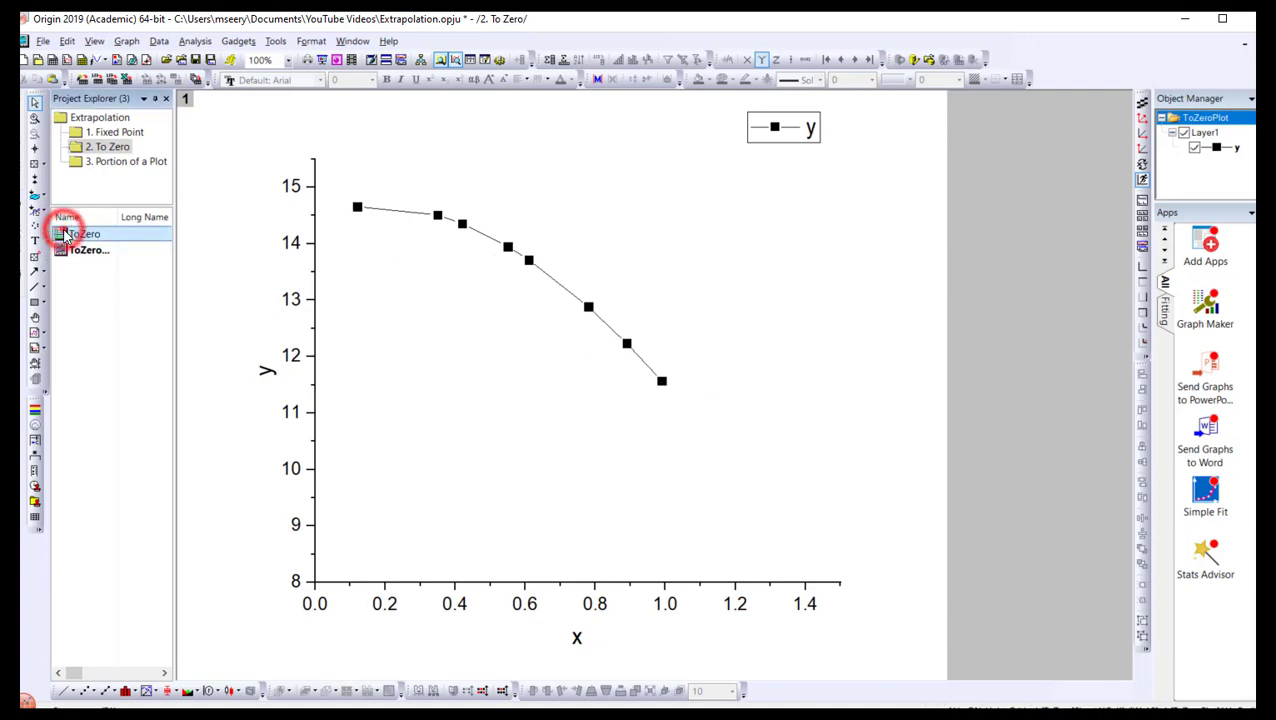
pyautogui.doubleClick(64, 235)
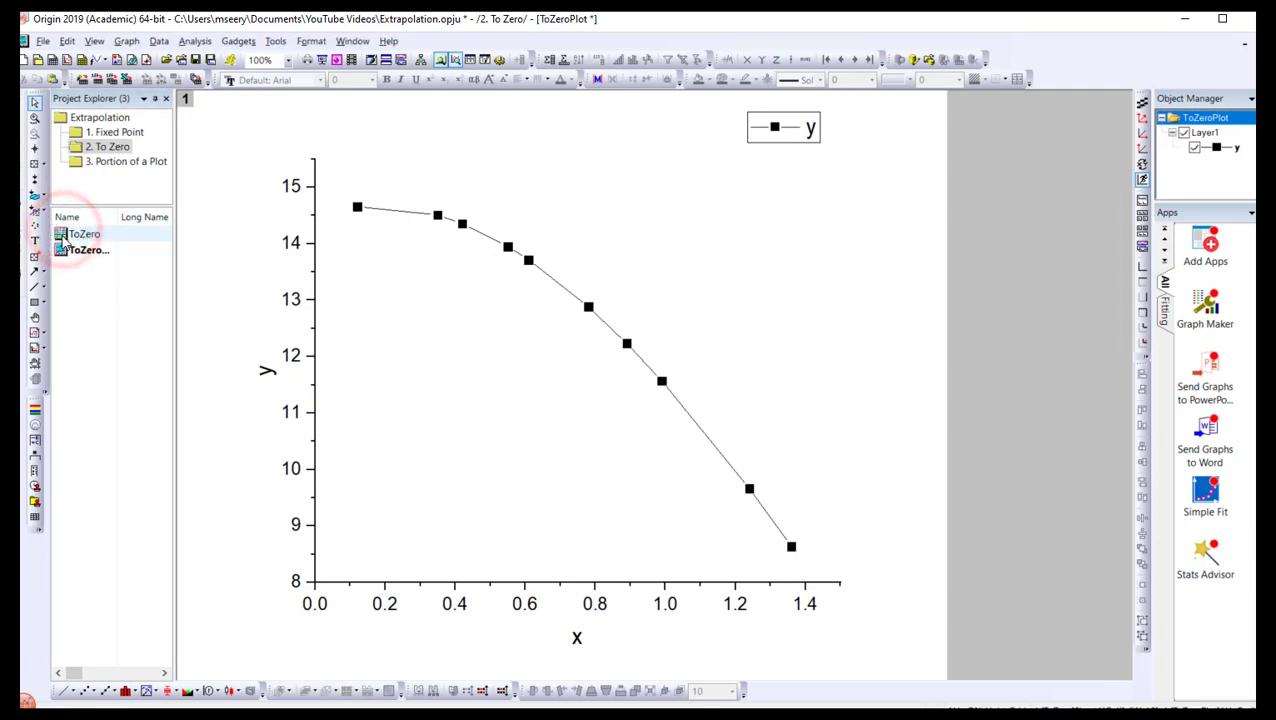
pyautogui.doubleClick(63, 235)
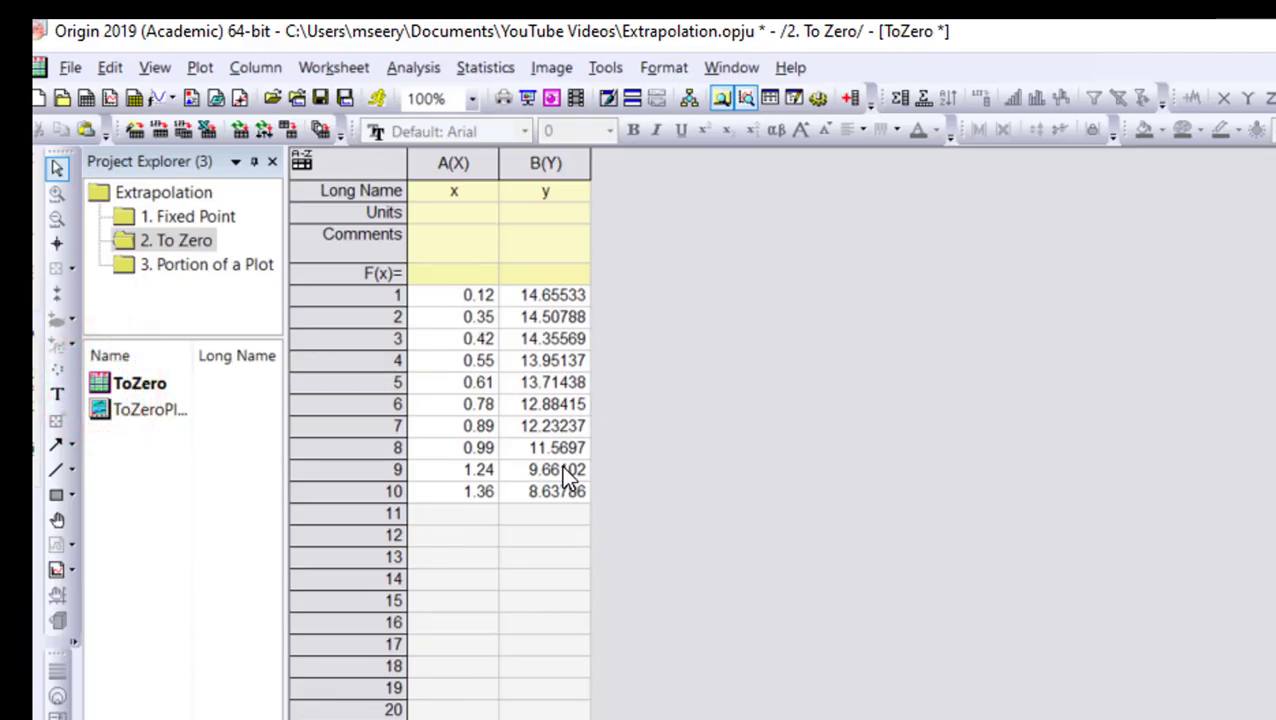
pyautogui.doubleClick(100, 412)
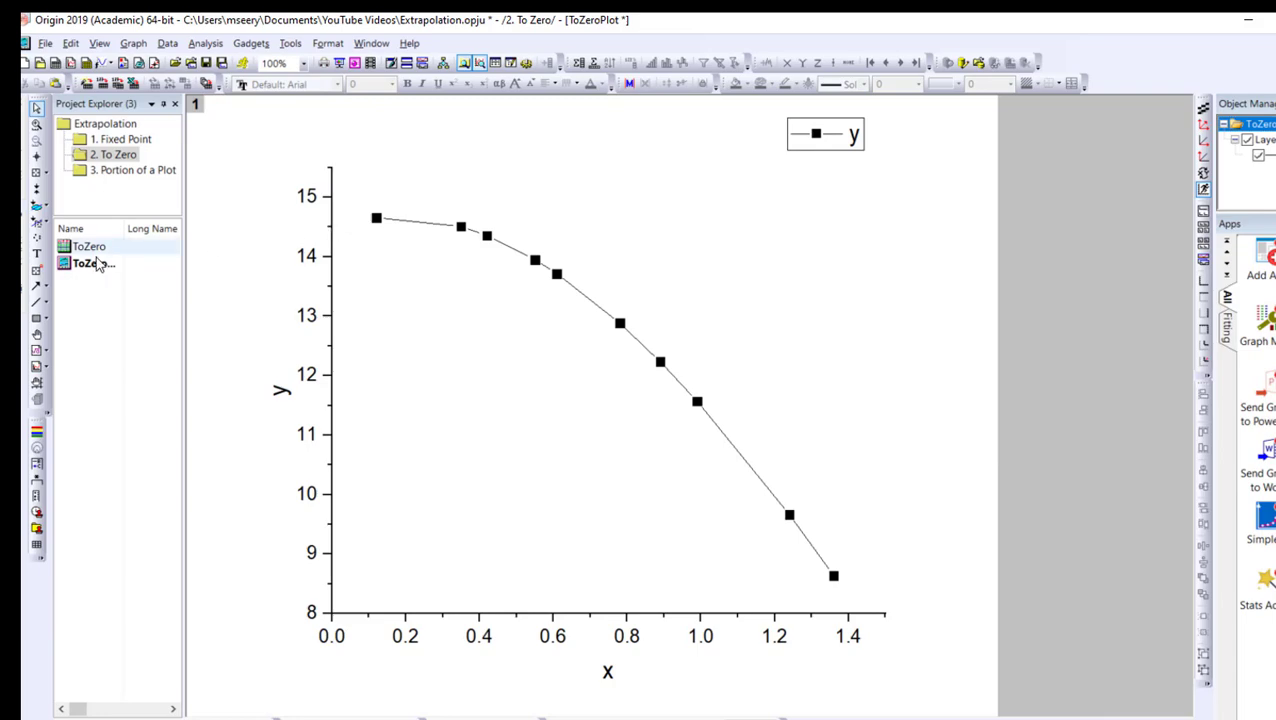
pyautogui.doubleClick(66, 251)
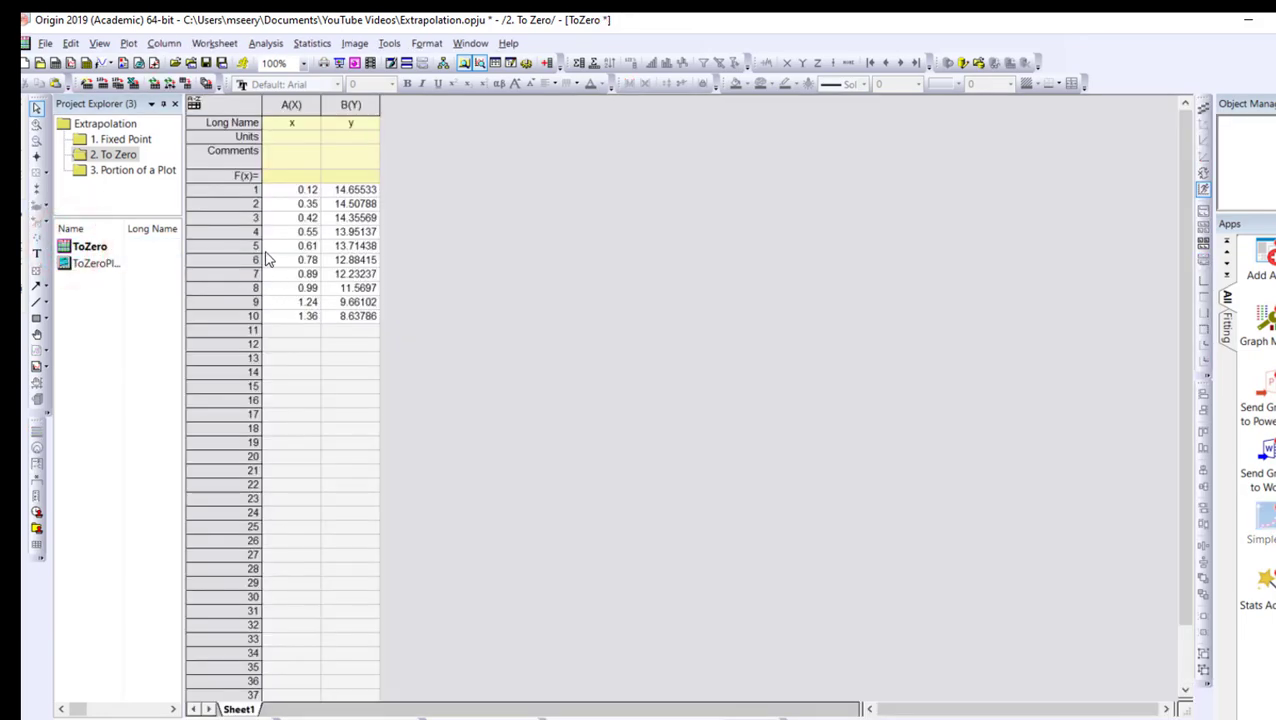
# - Insert a new row above the first data row of the ToZero worksheet and enter 0 as its x value
pyautogui.click(238, 192)
pyautogui.rightClick(238, 192)
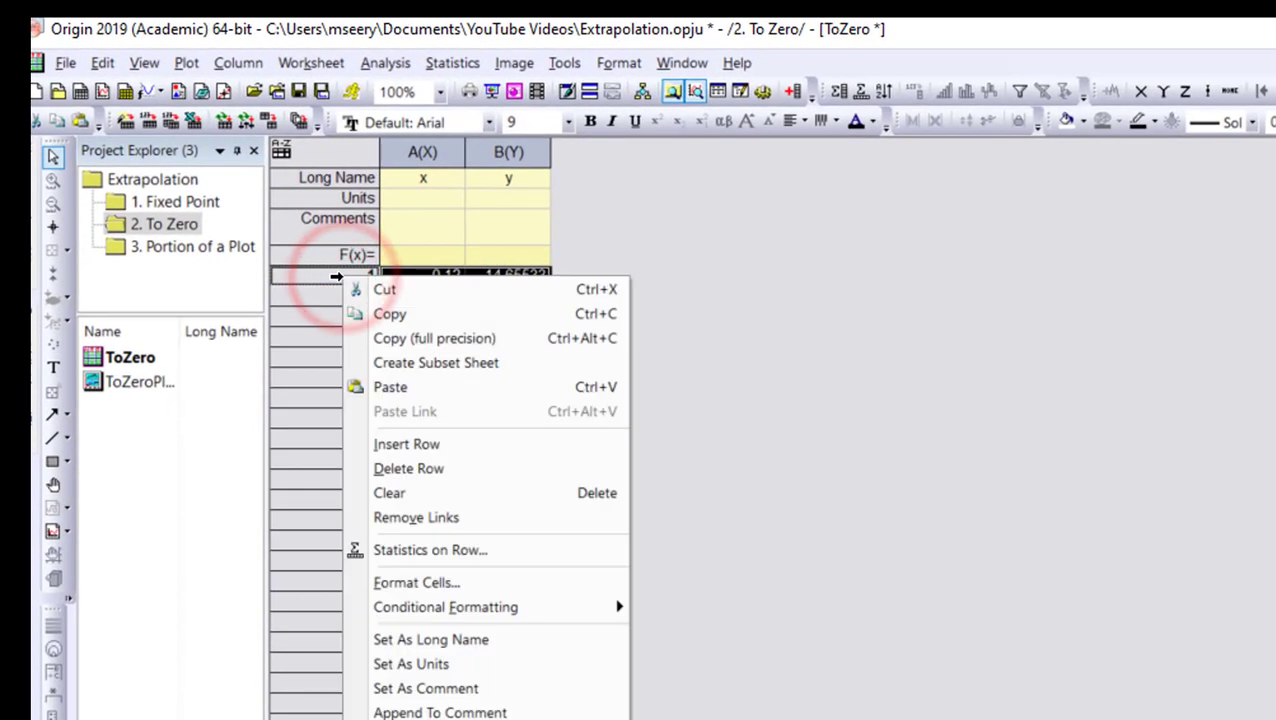
pyautogui.click(418, 452)
pyautogui.click(442, 278)
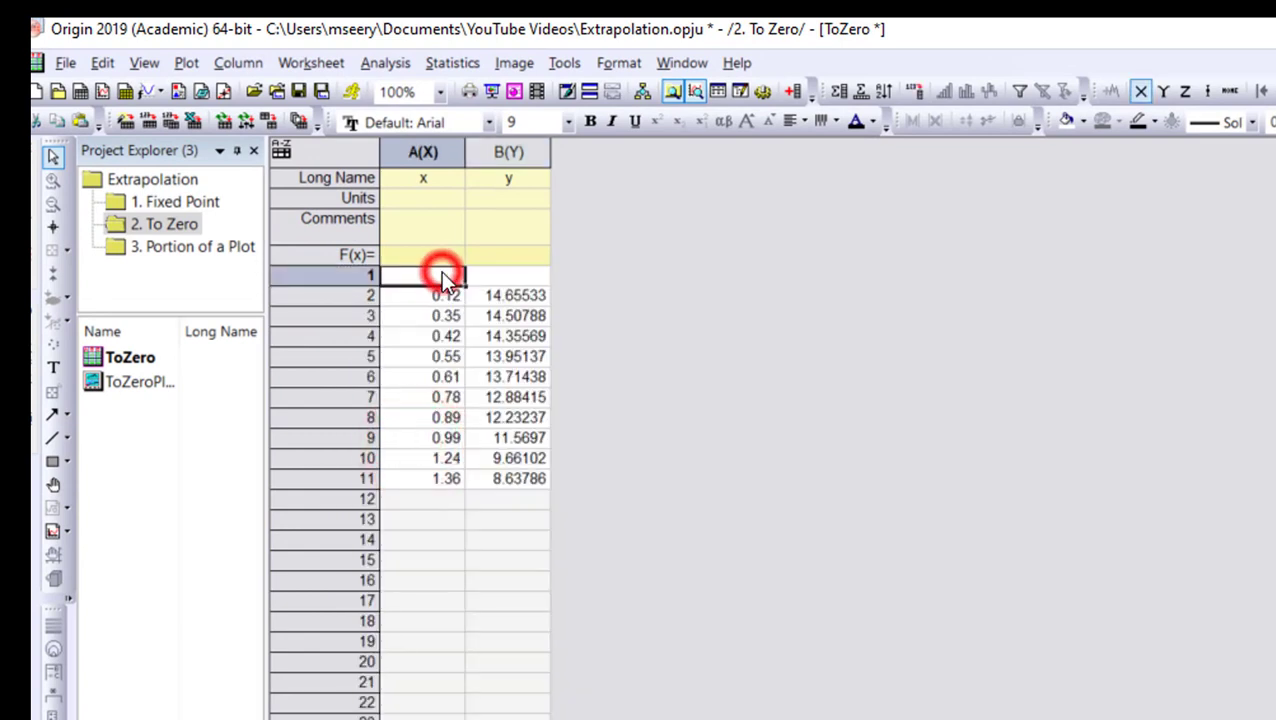
pyautogui.write('0')
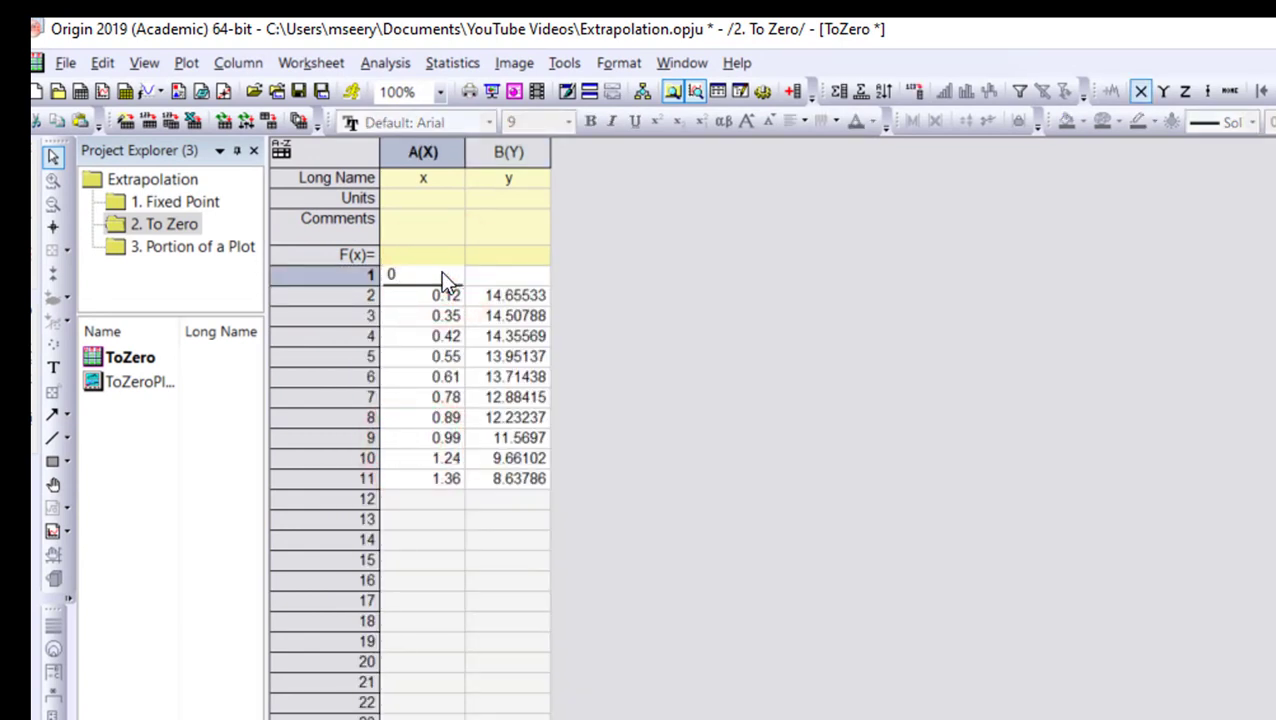
pyautogui.press('Return')
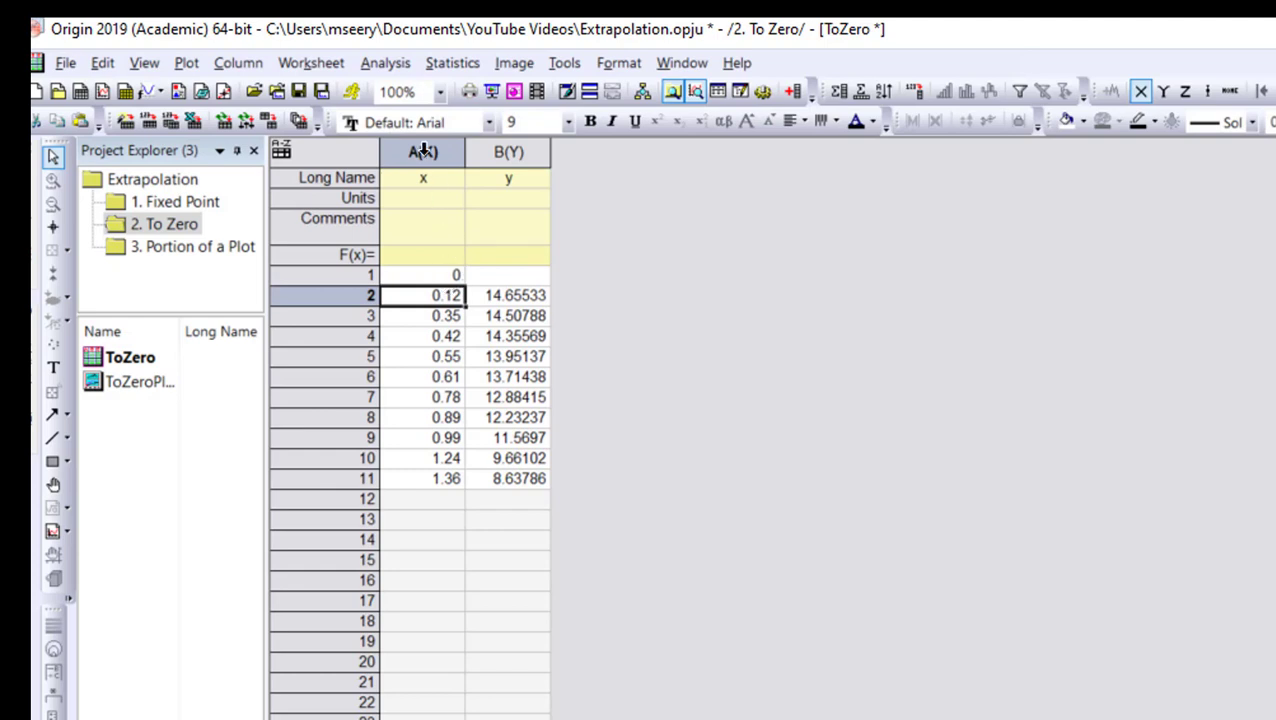
# - Start Interpolate/Extrapolate Y from X and set rows 1 to 11 of column A as the X values to interpolate
pyautogui.click(386, 63)
pyautogui.click(396, 86)
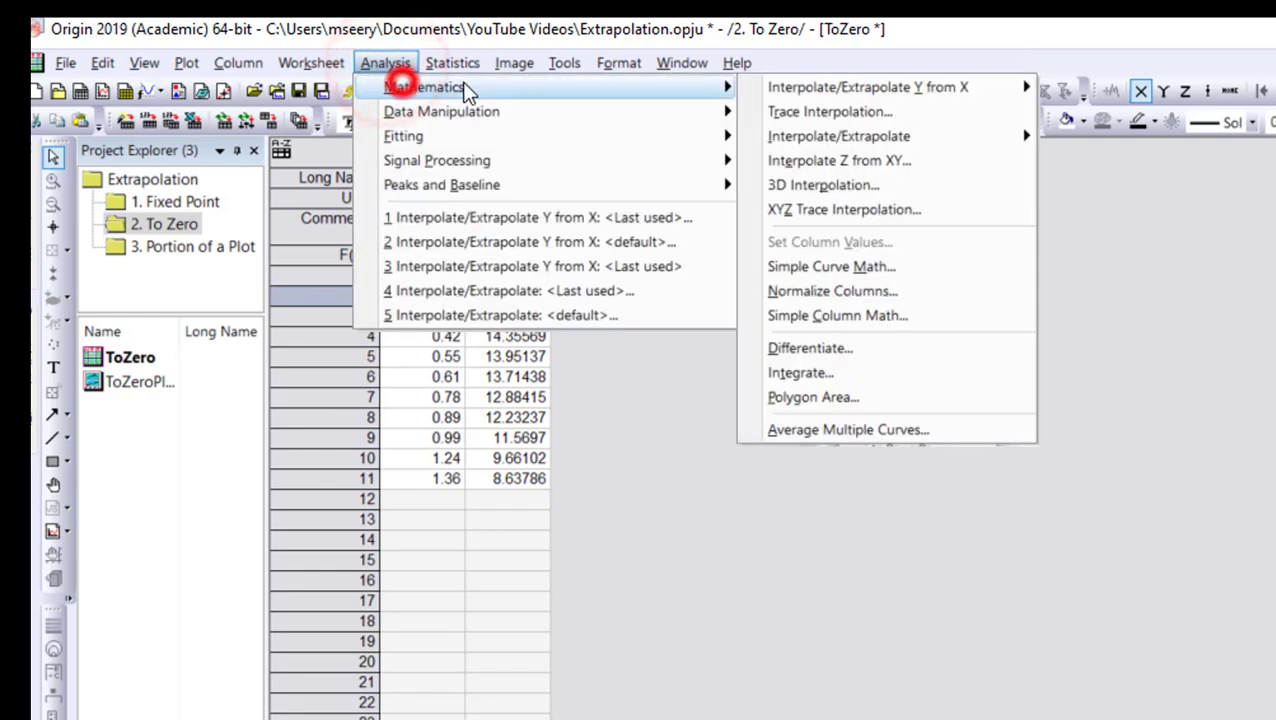
pyautogui.moveTo(809, 91)
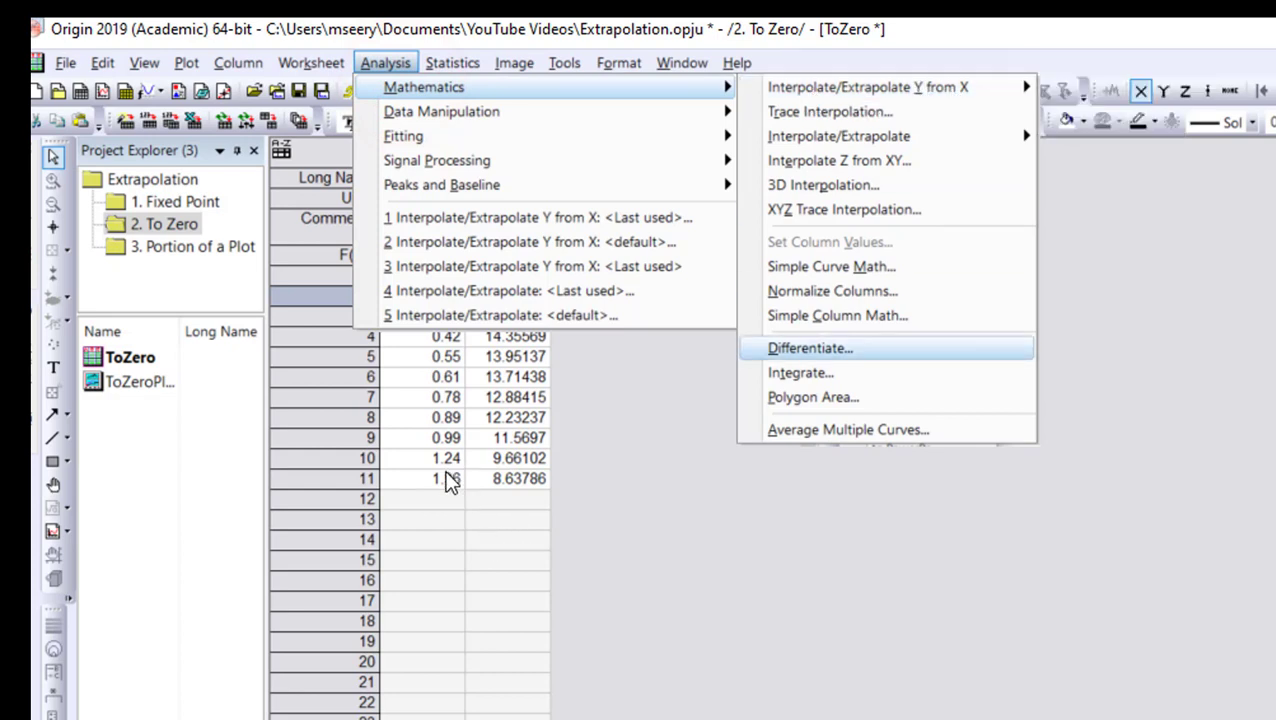
pyautogui.moveTo(1003, 90)
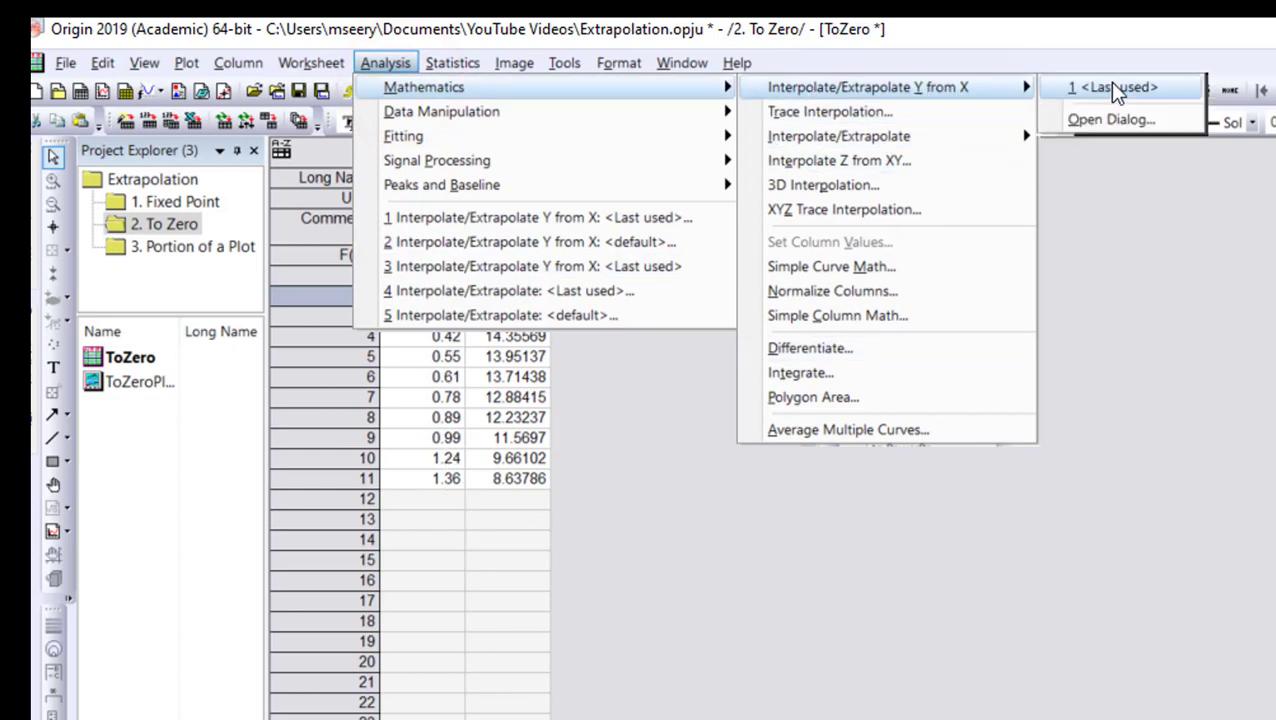
pyautogui.click(1150, 115)
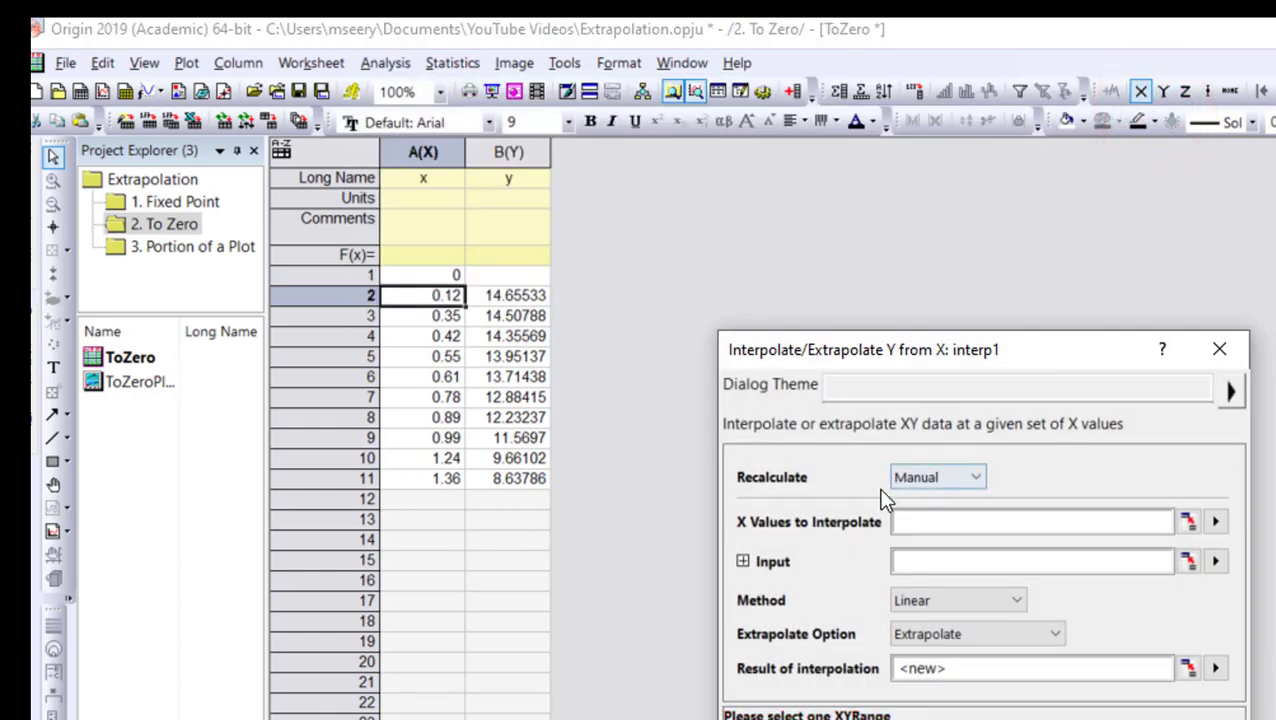
pyautogui.click(1188, 523)
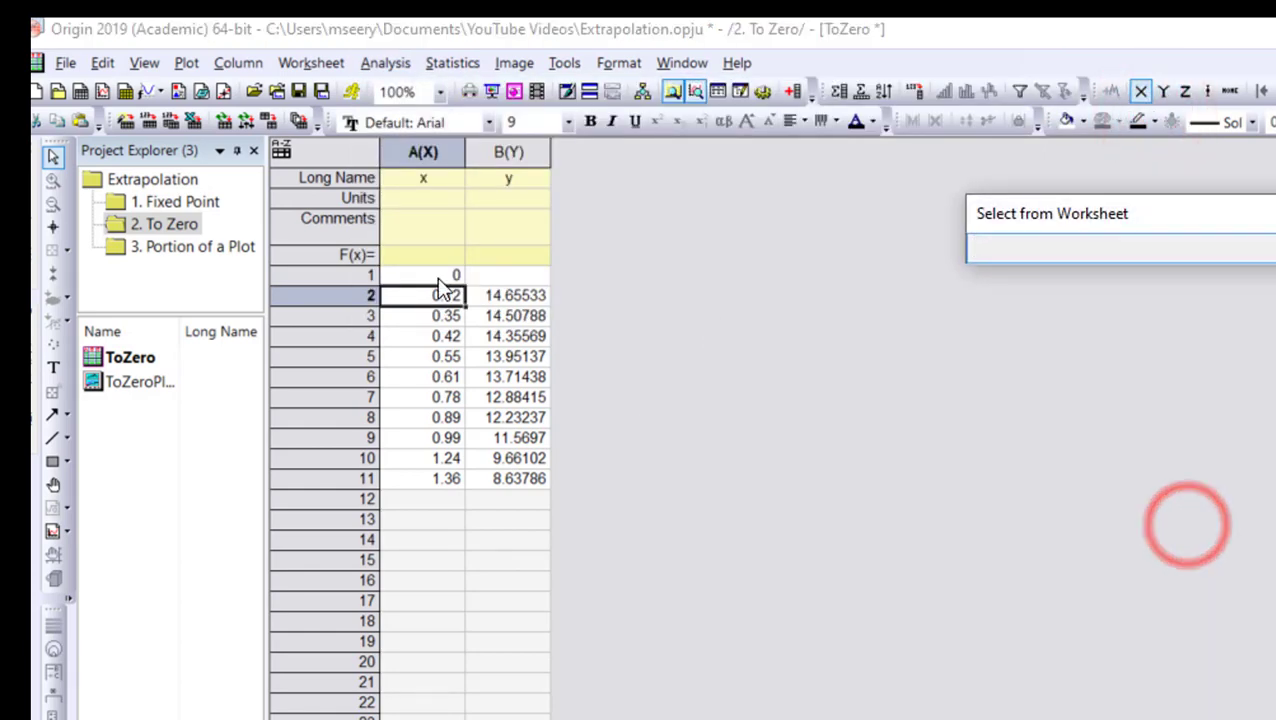
pyautogui.moveTo(440, 275); pyautogui.dragTo(447, 480)
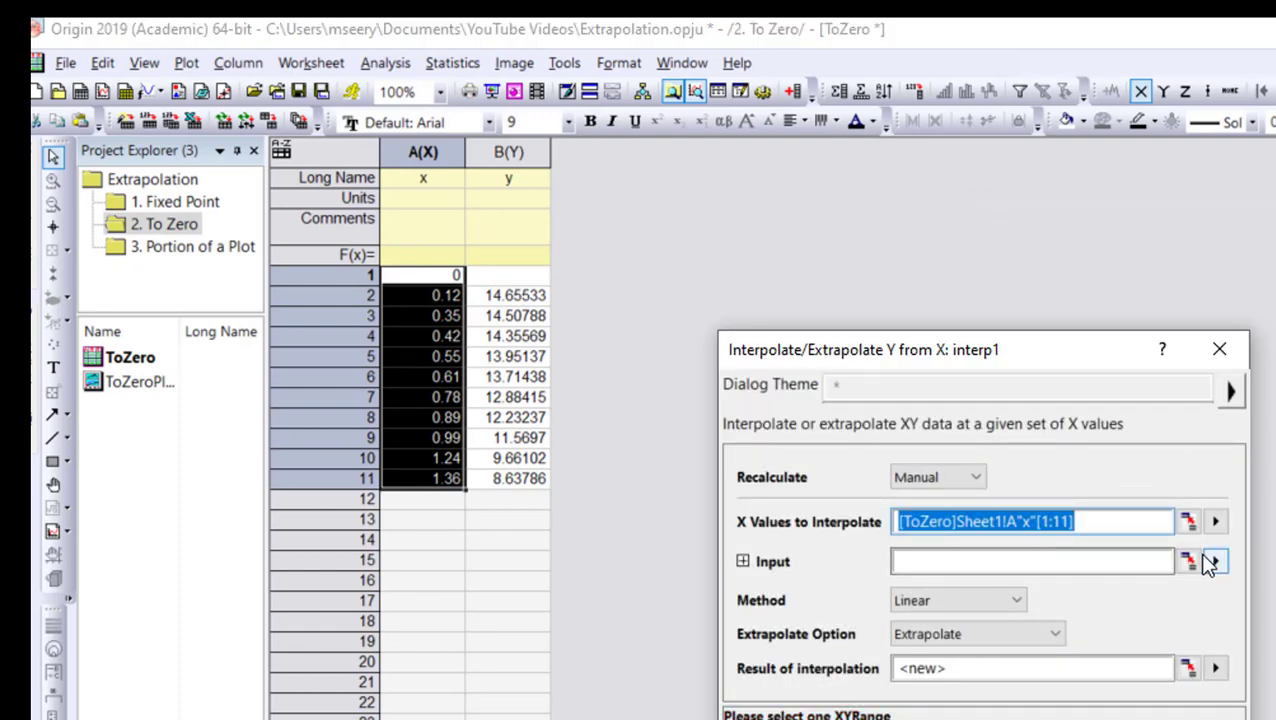
# - Set the interpolation's input range to rows 2 to 11 of columns A and B
pyautogui.click(1188, 562)
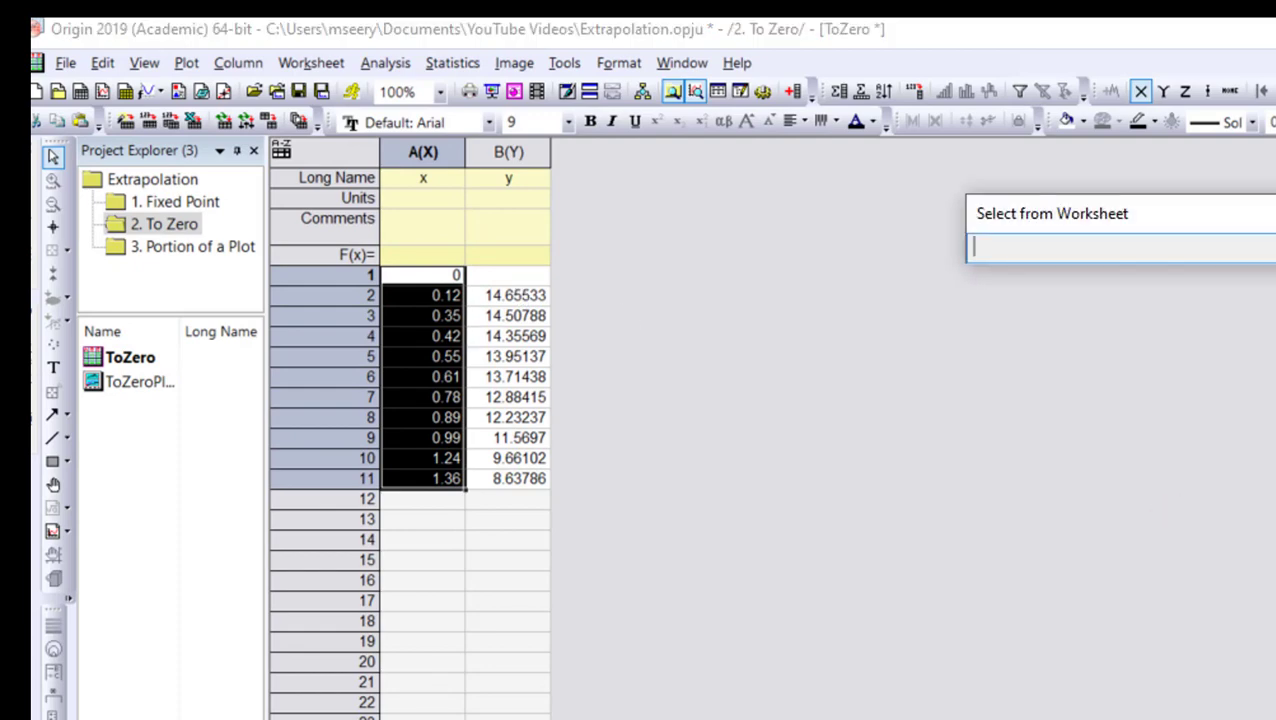
pyautogui.moveTo(418, 302); pyautogui.dragTo(530, 484)
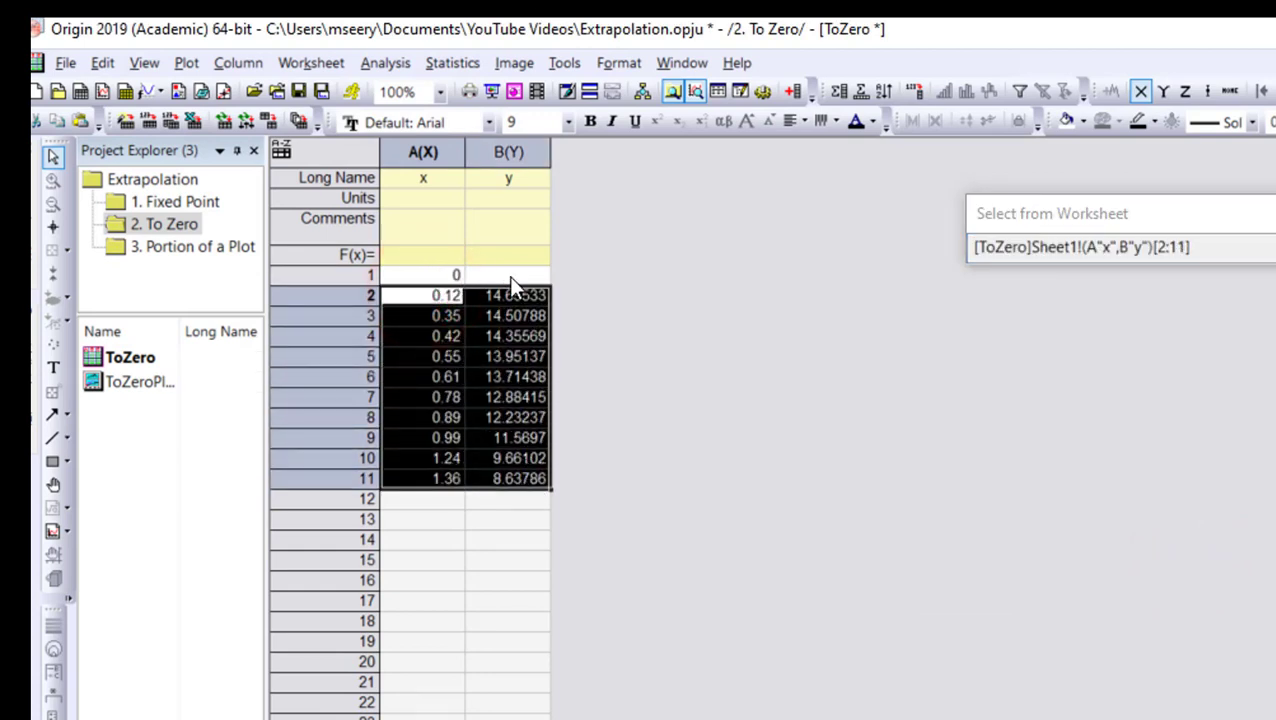
pyautogui.click(1245, 276)
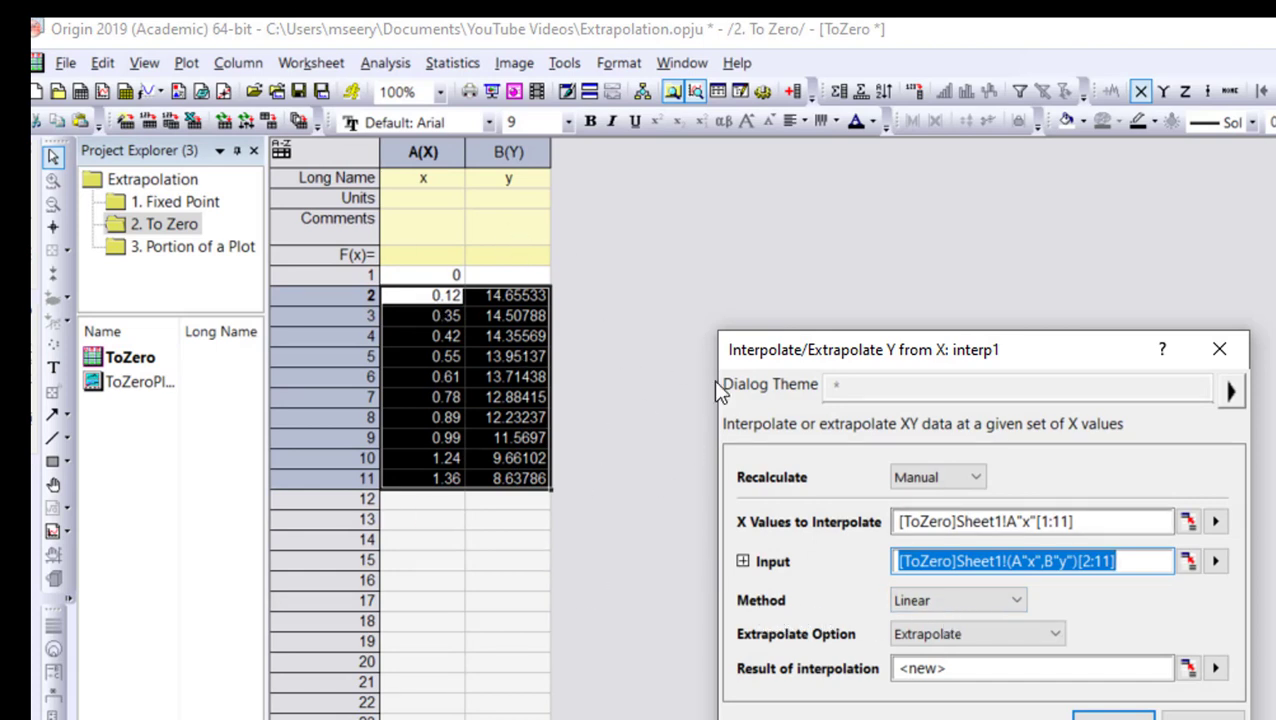
# - Set the method to Cubic Spline, keep the Not-A-Knot boundary, and run the extrapolation
pyautogui.click(974, 600)
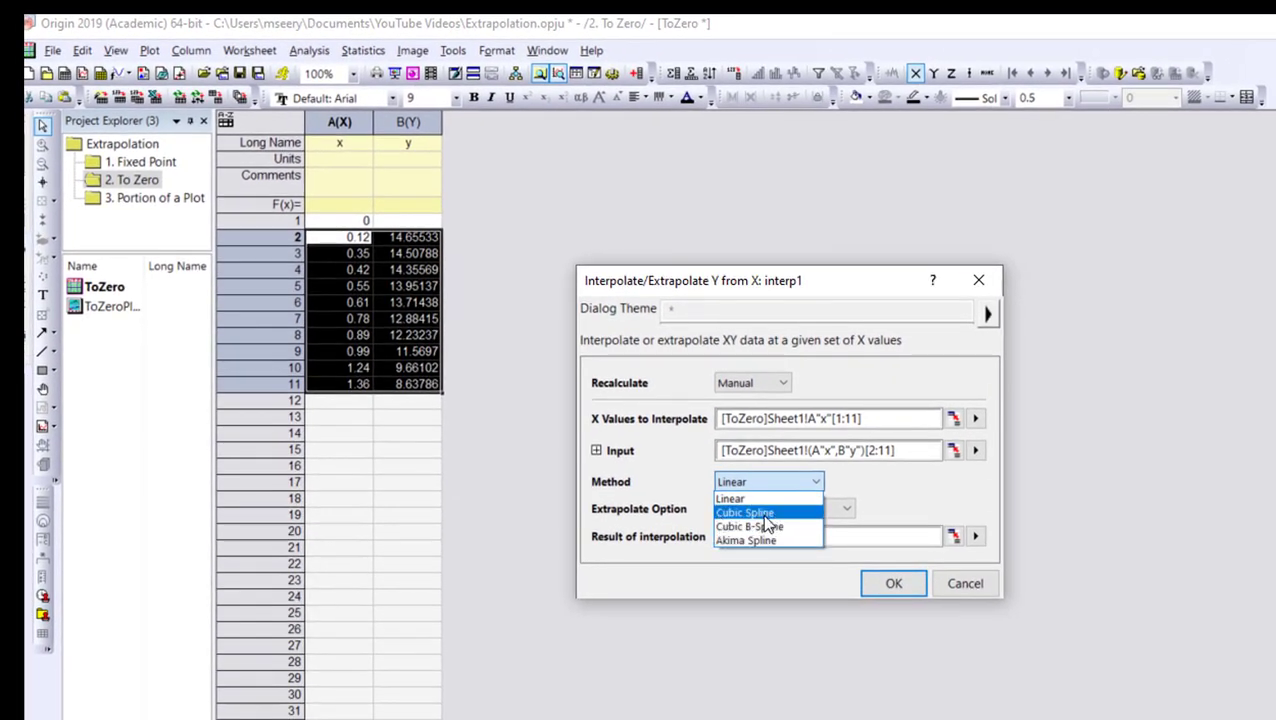
pyautogui.click(762, 513)
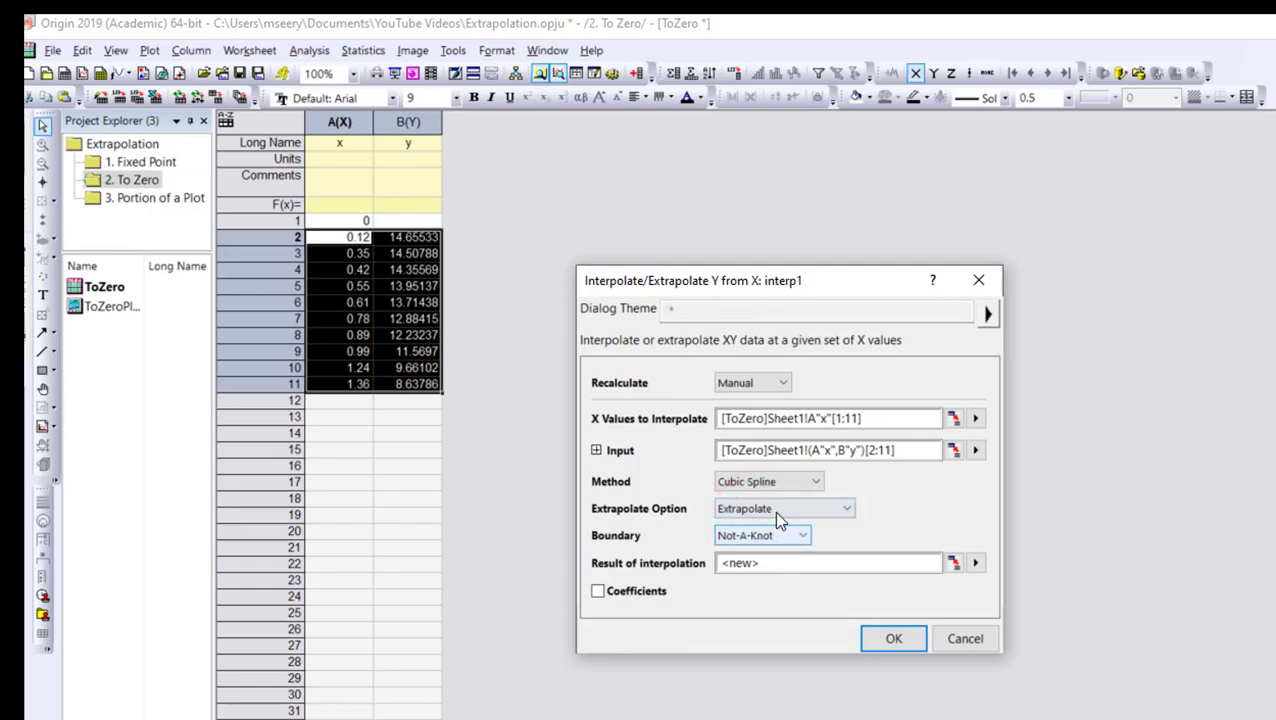
pyautogui.click(770, 535)
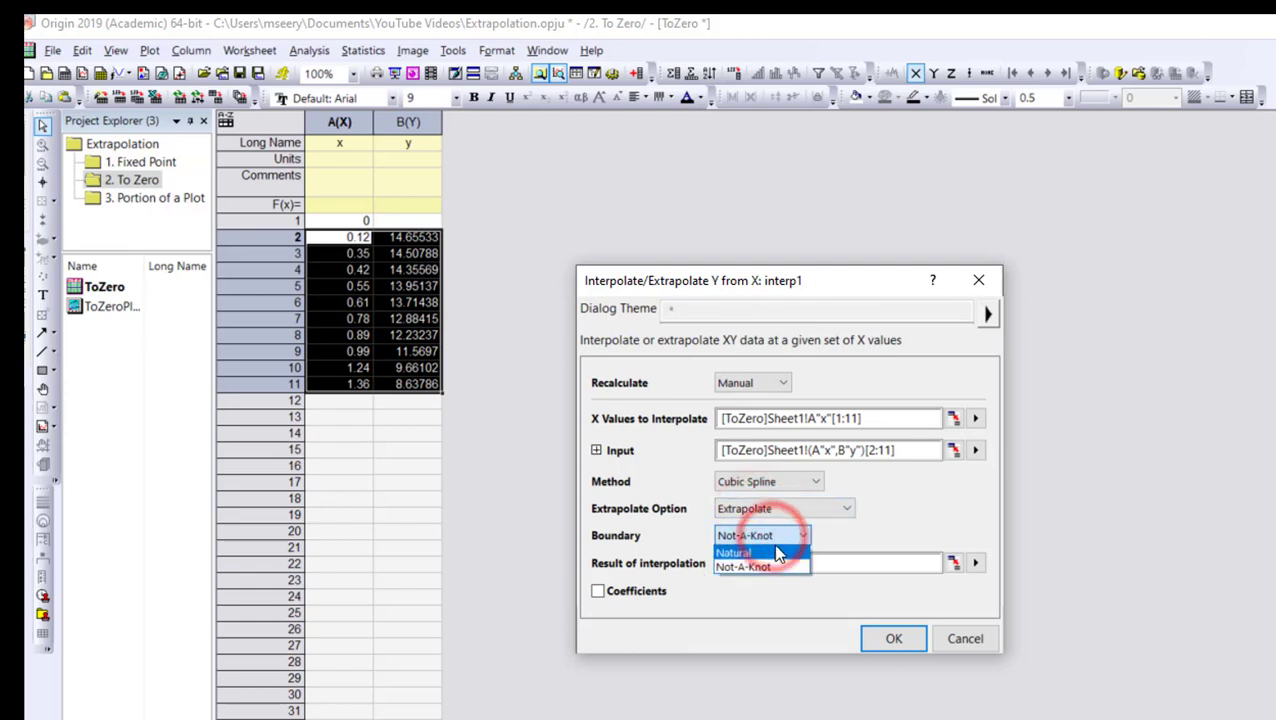
pyautogui.click(777, 533)
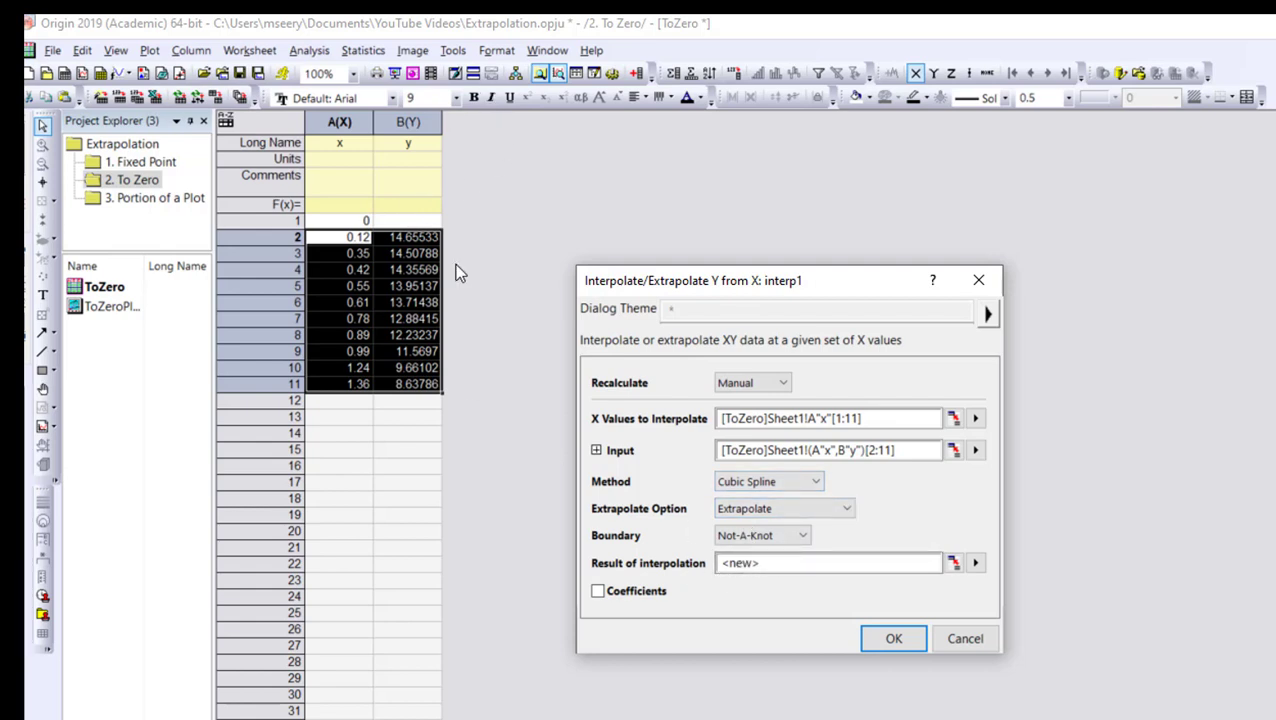
pyautogui.click(893, 640)
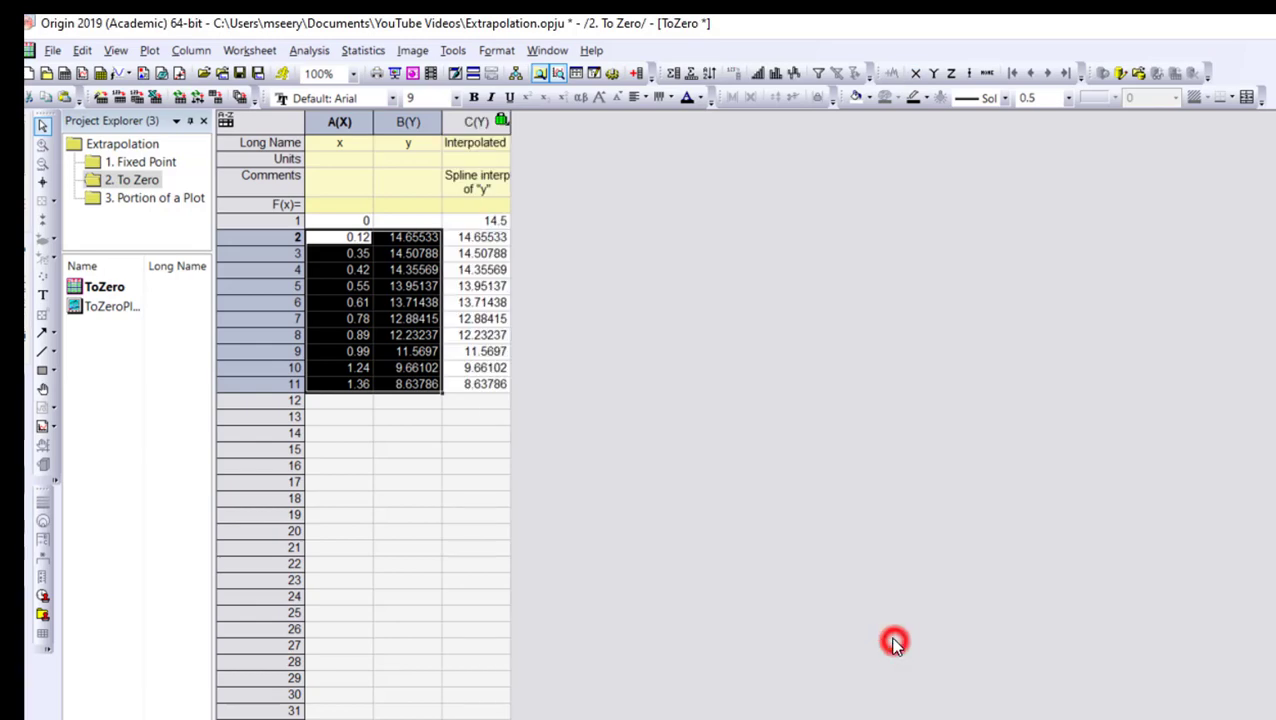
# - Compare the Interpolated column with the y column and check its extrapolated value at x = 0
pyautogui.click(476, 353)
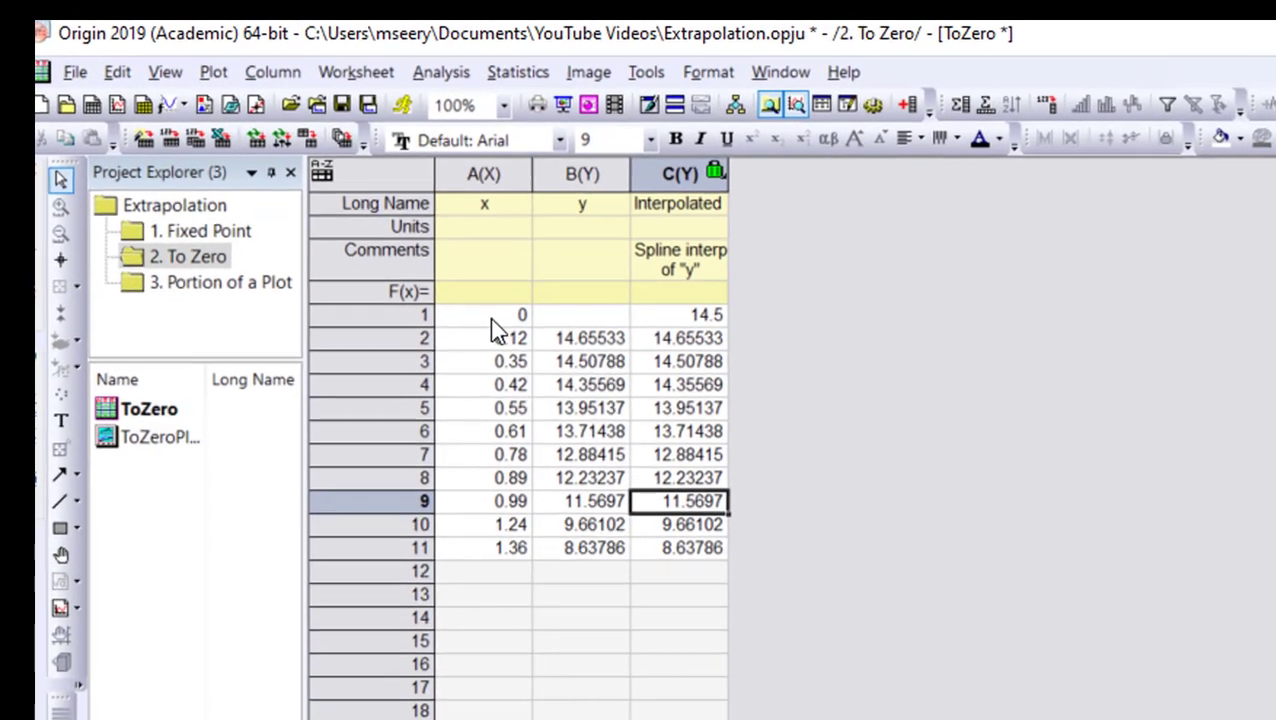
pyautogui.click(611, 337)
pyautogui.click(589, 364)
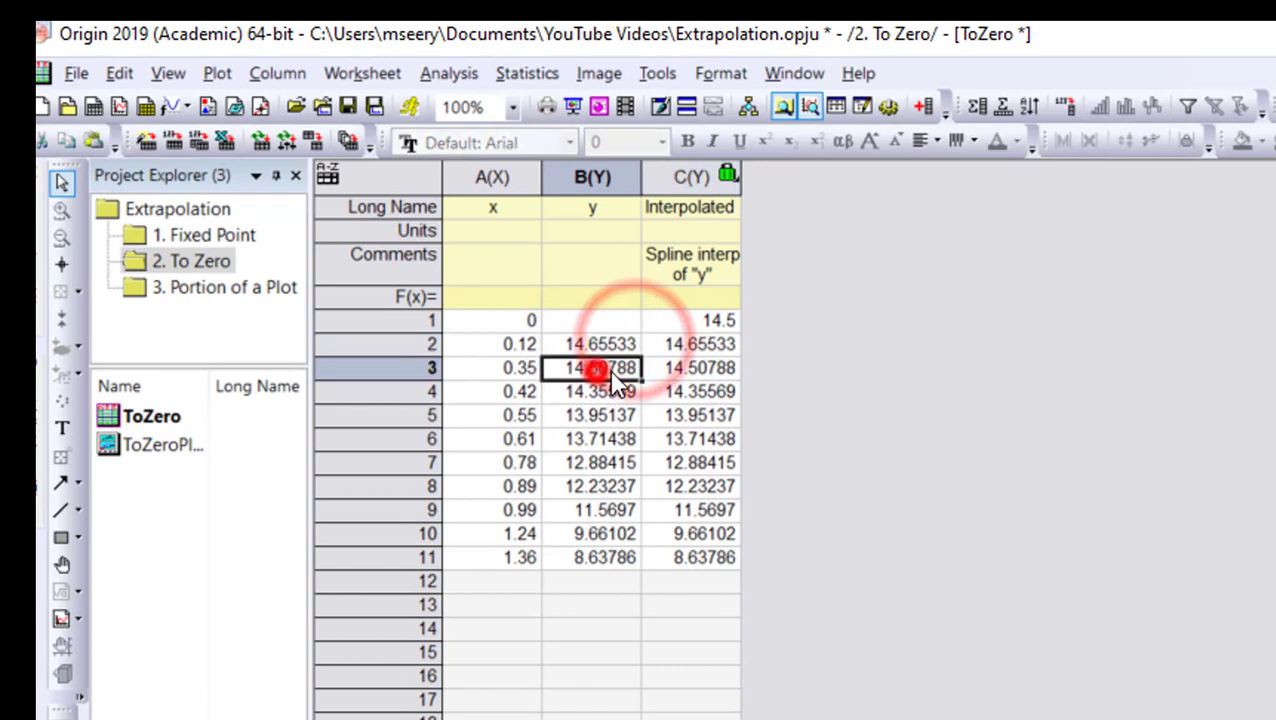
pyautogui.moveTo(612, 379); pyautogui.dragTo(690, 391)
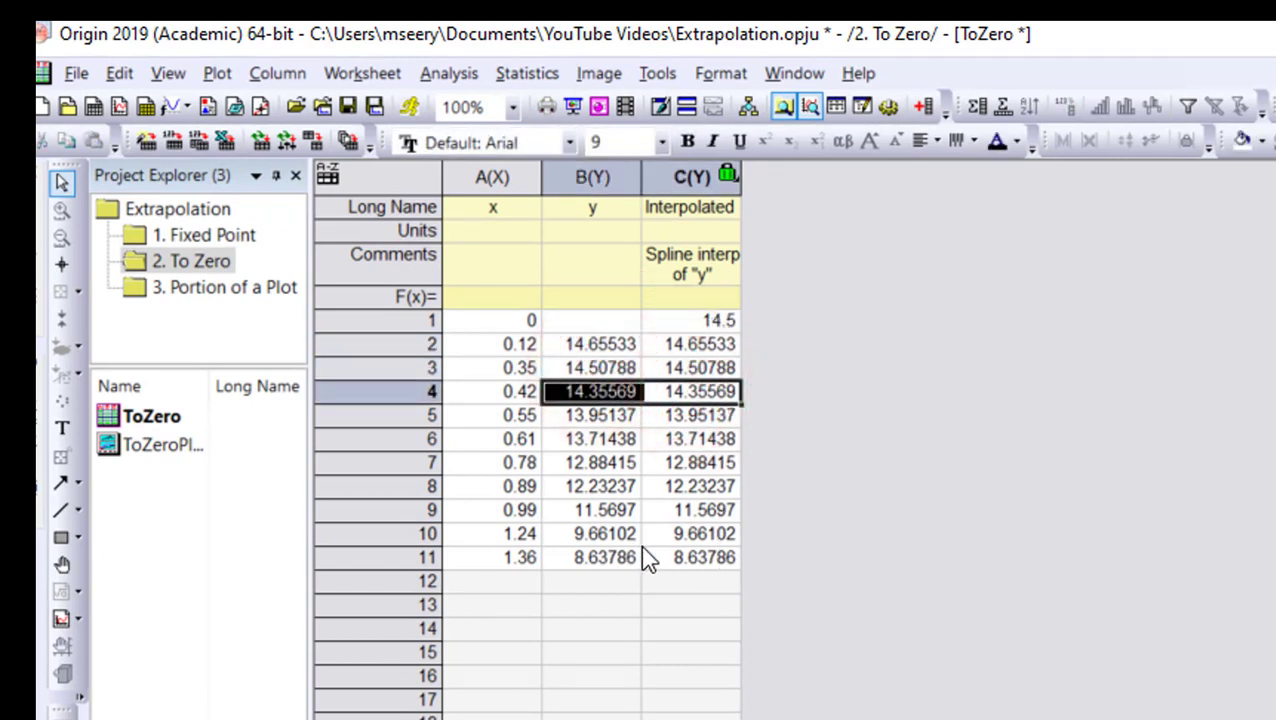
pyautogui.click(718, 321)
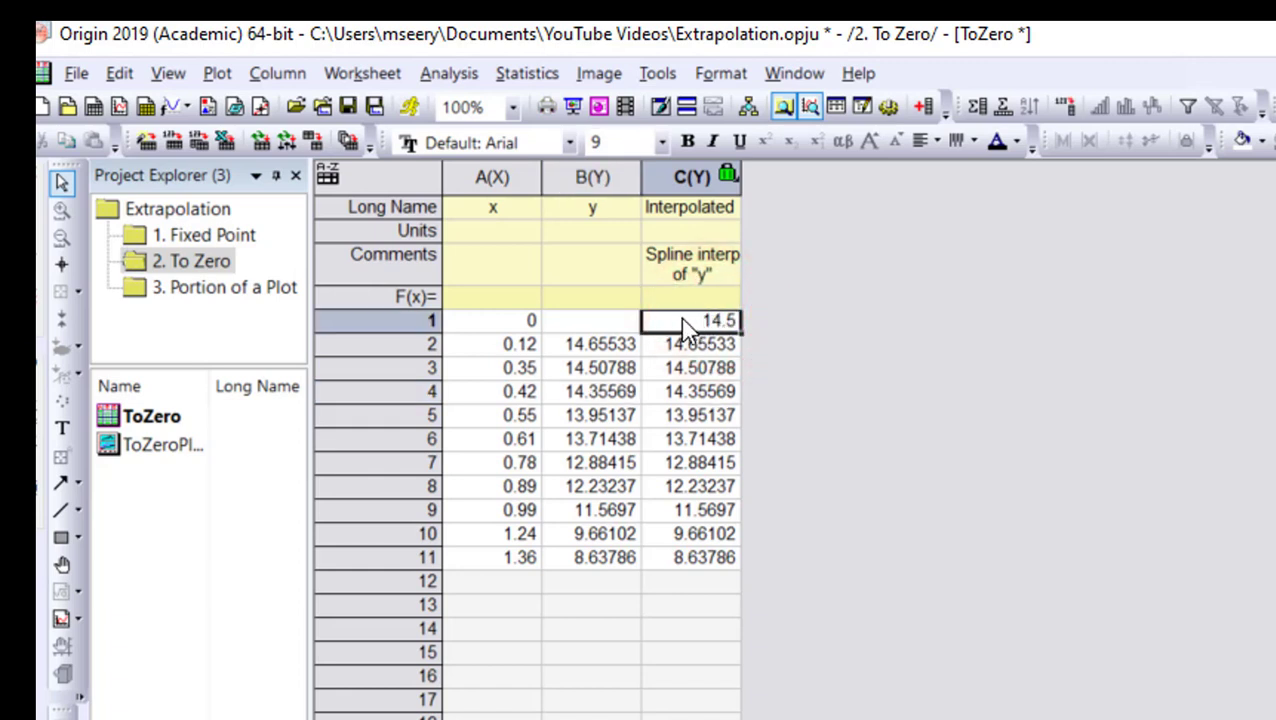
pyautogui.click(505, 320)
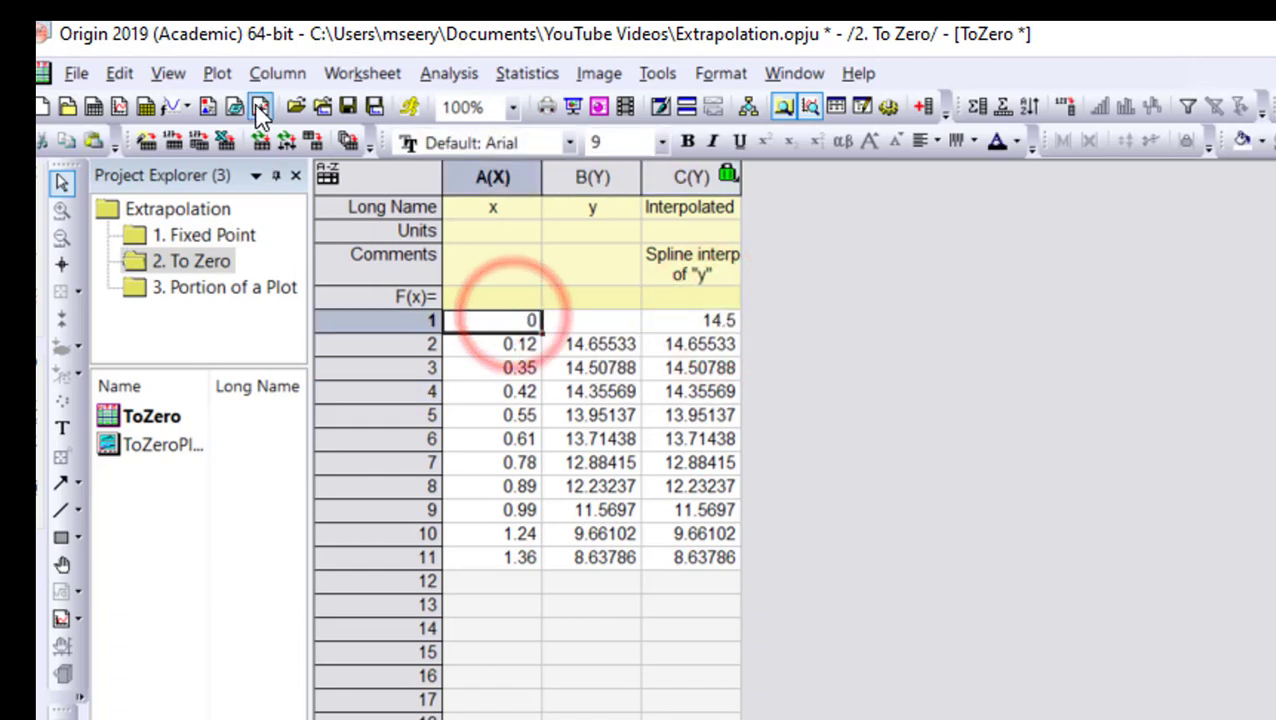
# - Create a Line + Symbol plot with column A as X and Interpolated Y1 as Y
pyautogui.click(217, 73)
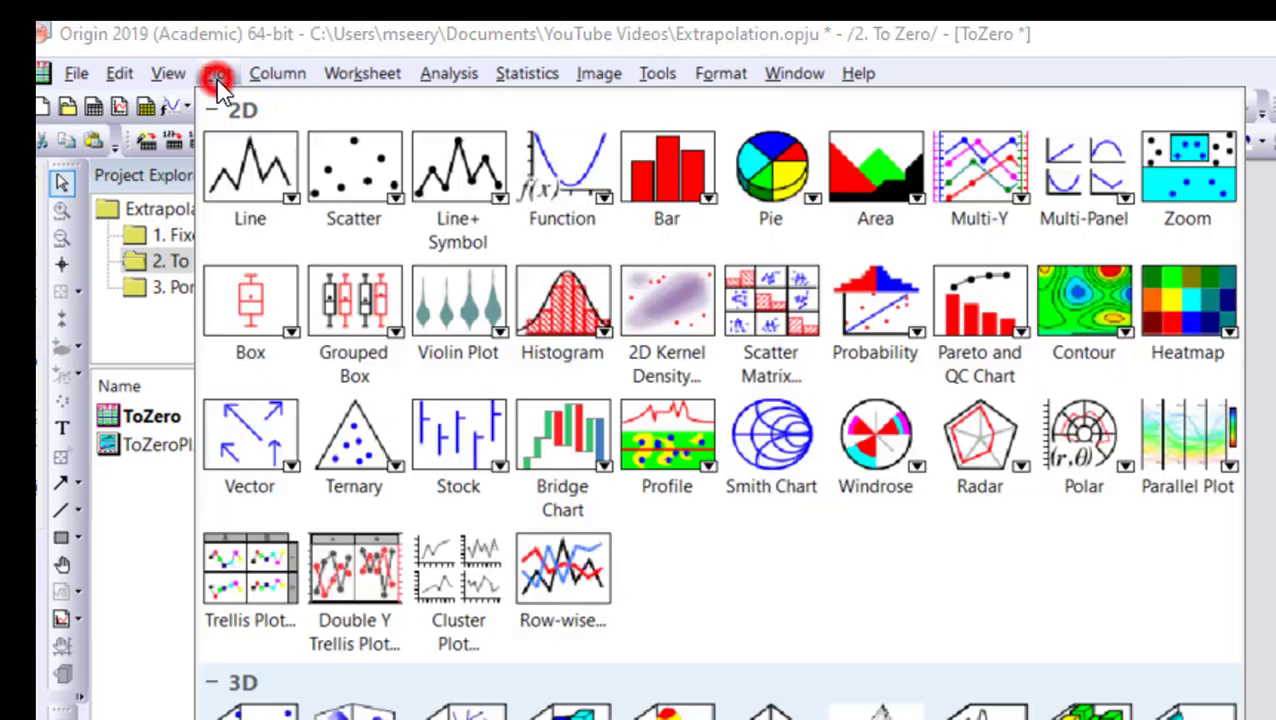
pyautogui.click(490, 200)
pyautogui.click(513, 352)
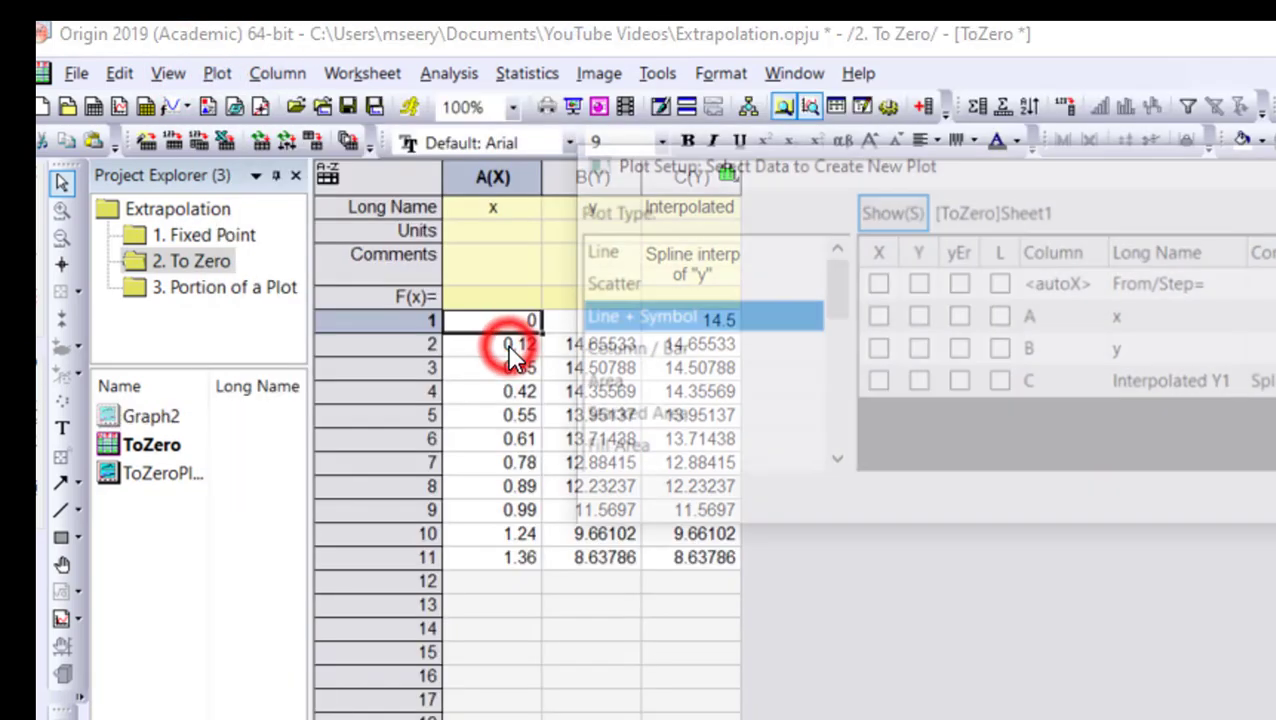
pyautogui.click(864, 317)
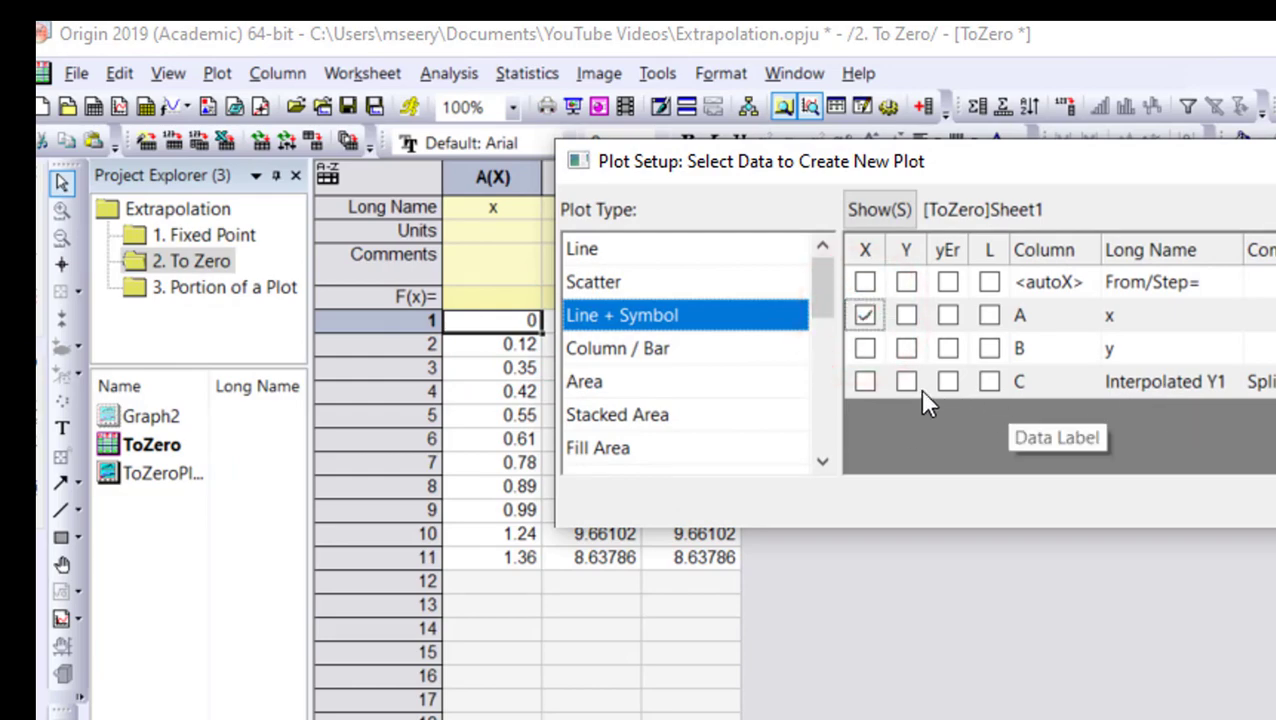
pyautogui.click(906, 381)
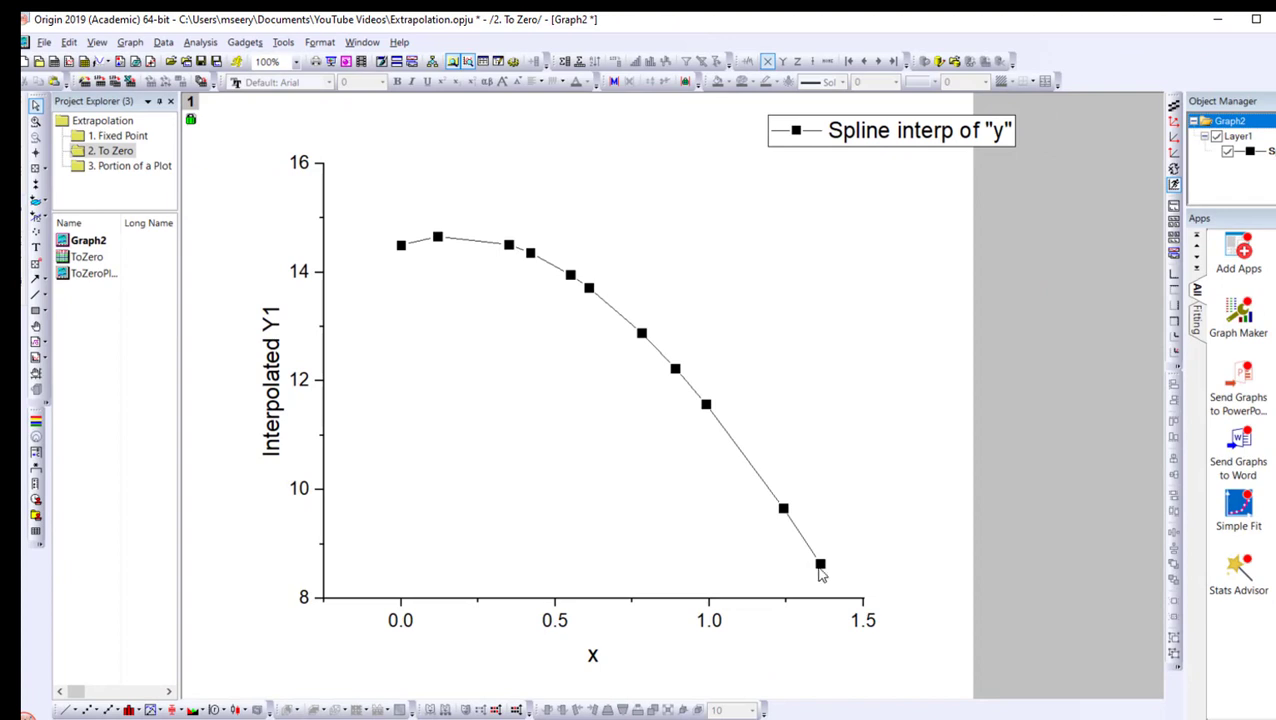
# - Read the data values of the last, second and first points on the new spline graph
pyautogui.moveTo(820, 569)
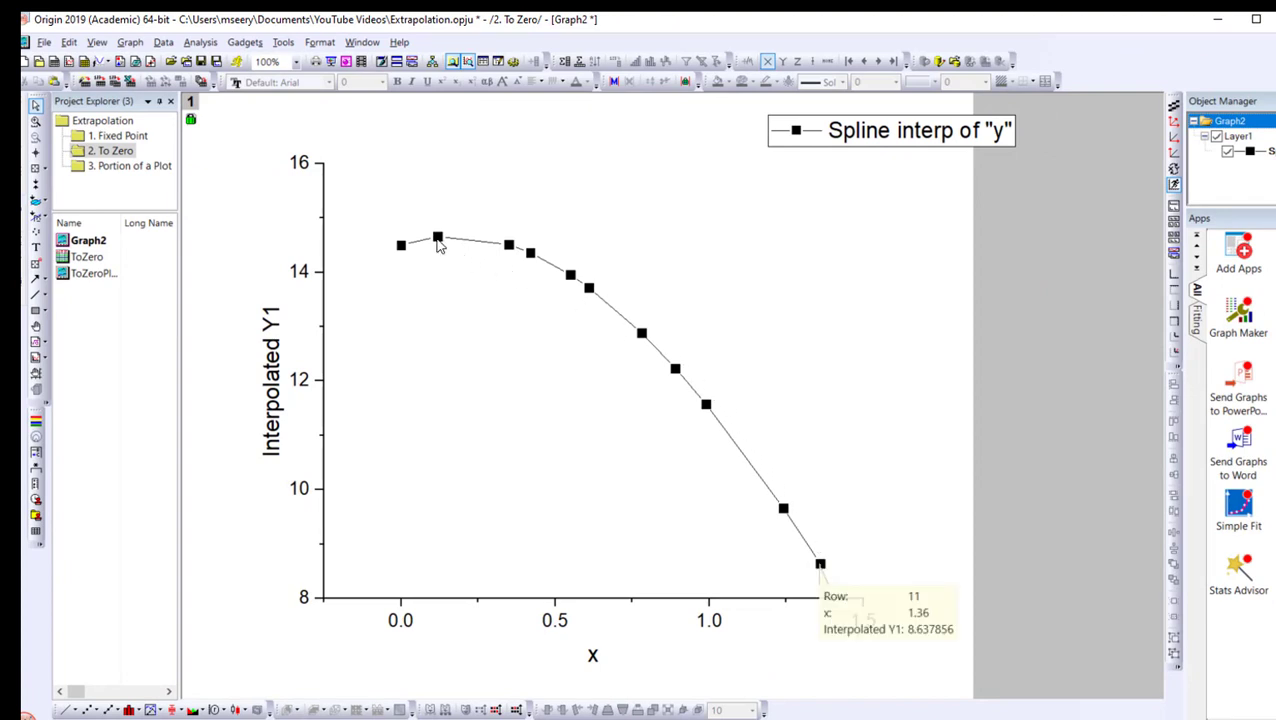
pyautogui.moveTo(438, 246)
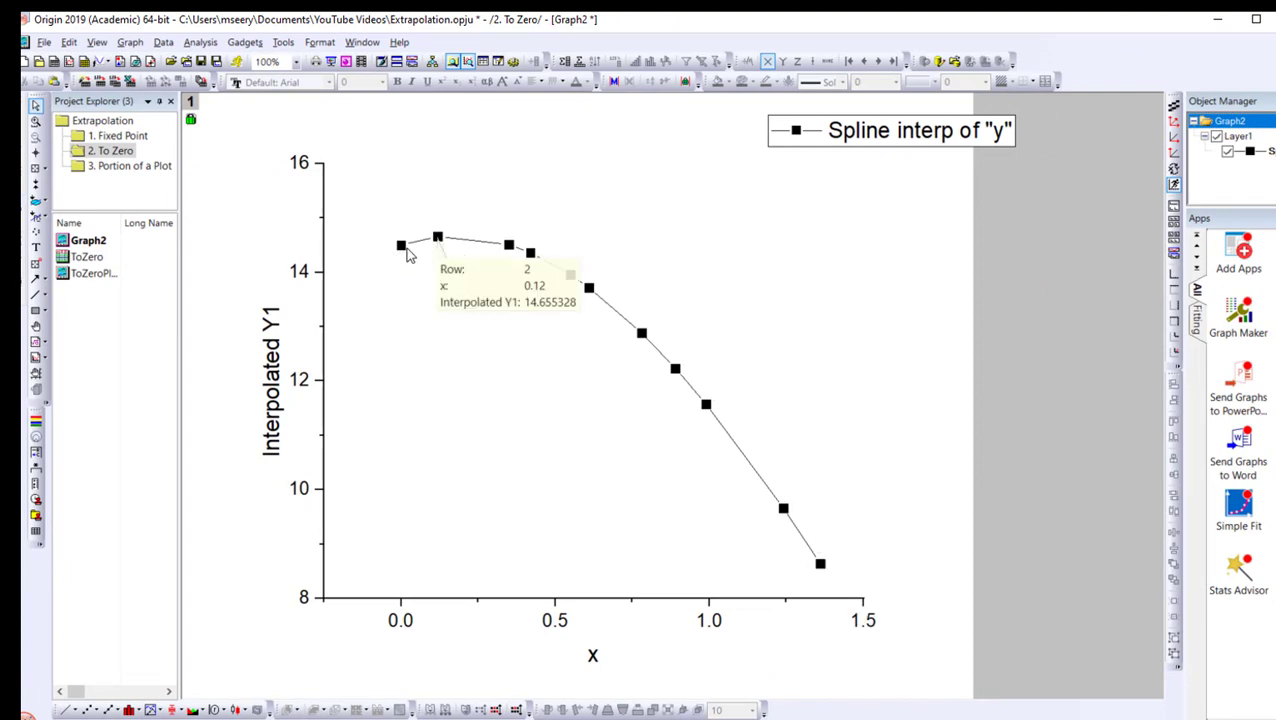
pyautogui.moveTo(398, 256)
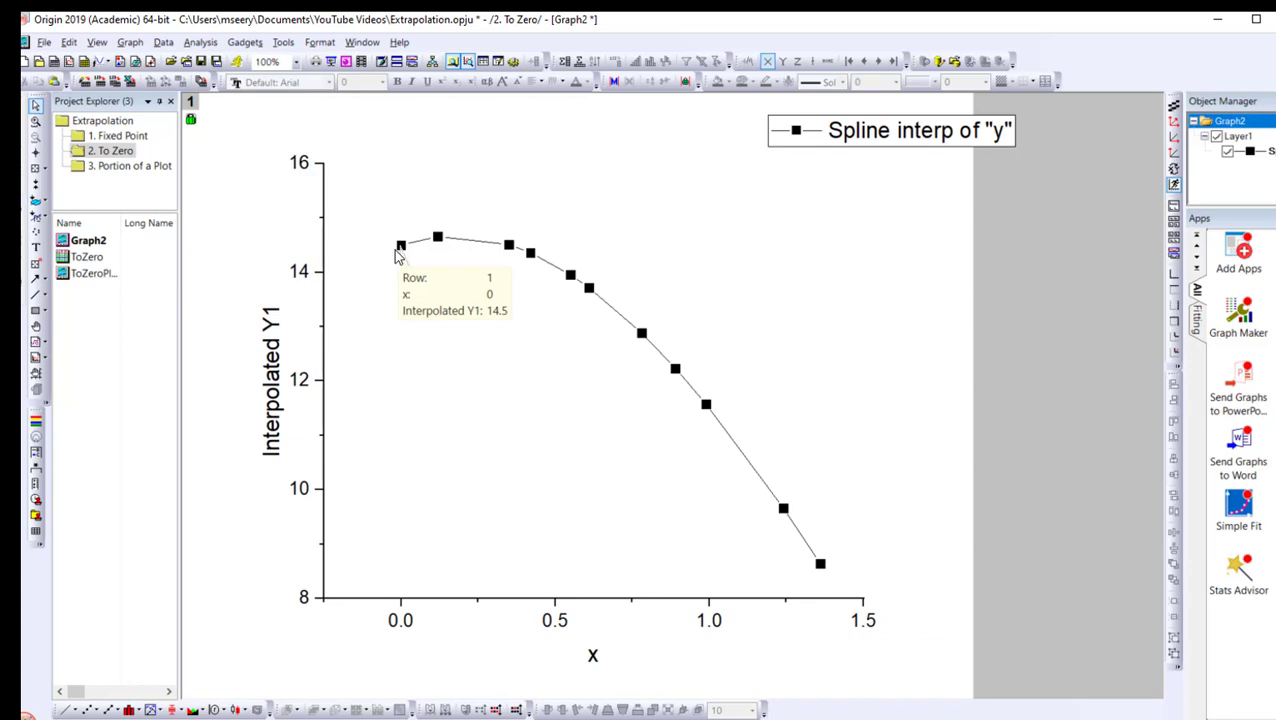
# - Set the graph's X axis scale to start from 0
pyautogui.rightClick(403, 619)
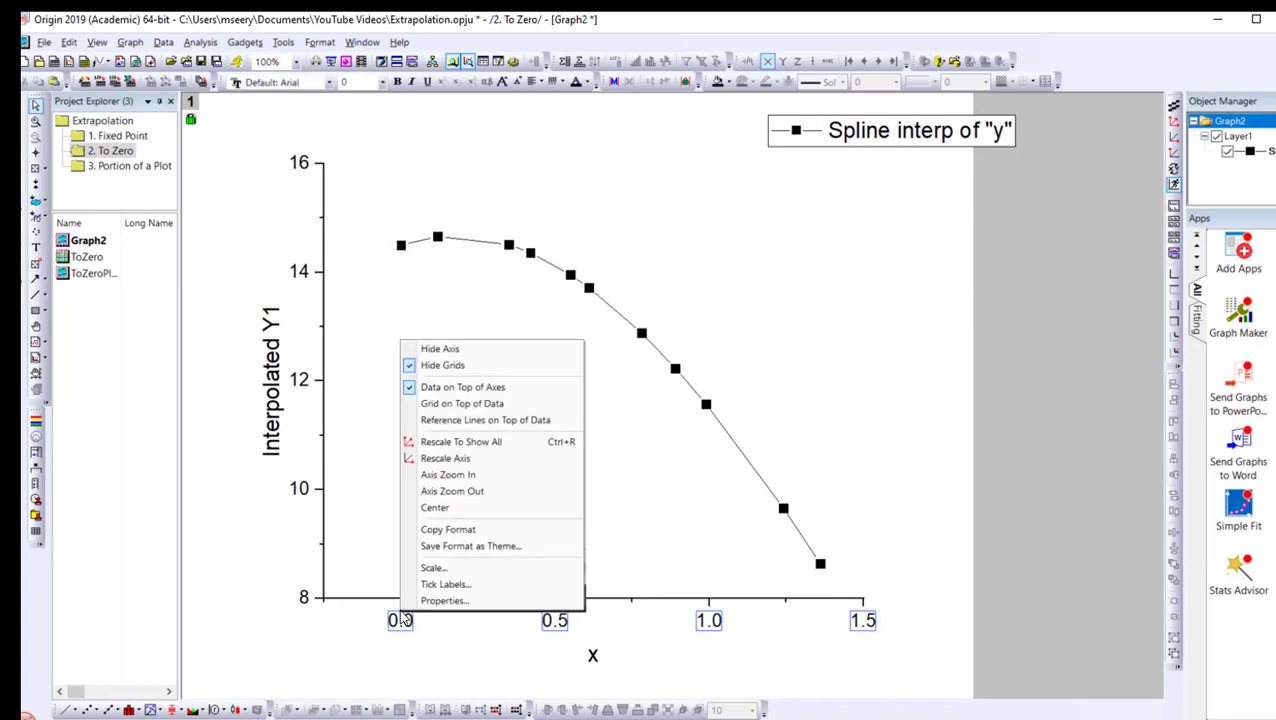
pyautogui.click(447, 568)
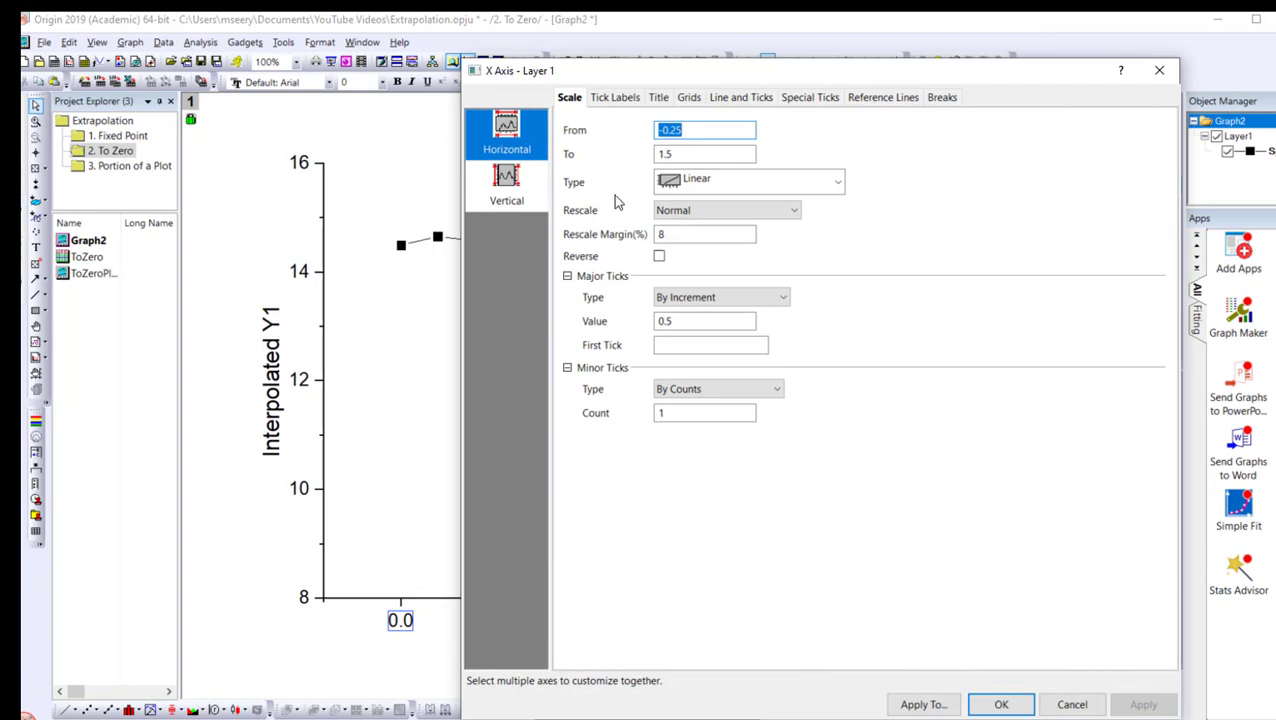
pyautogui.write('0')
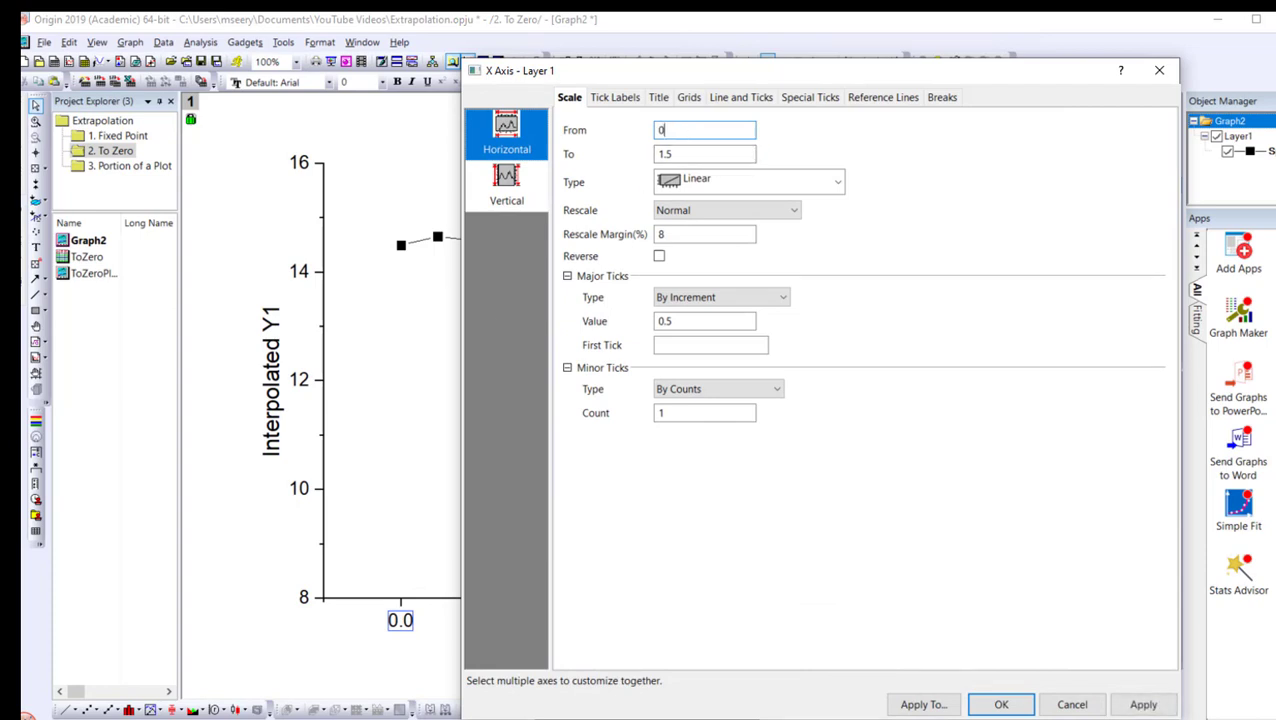
pyautogui.click(1008, 704)
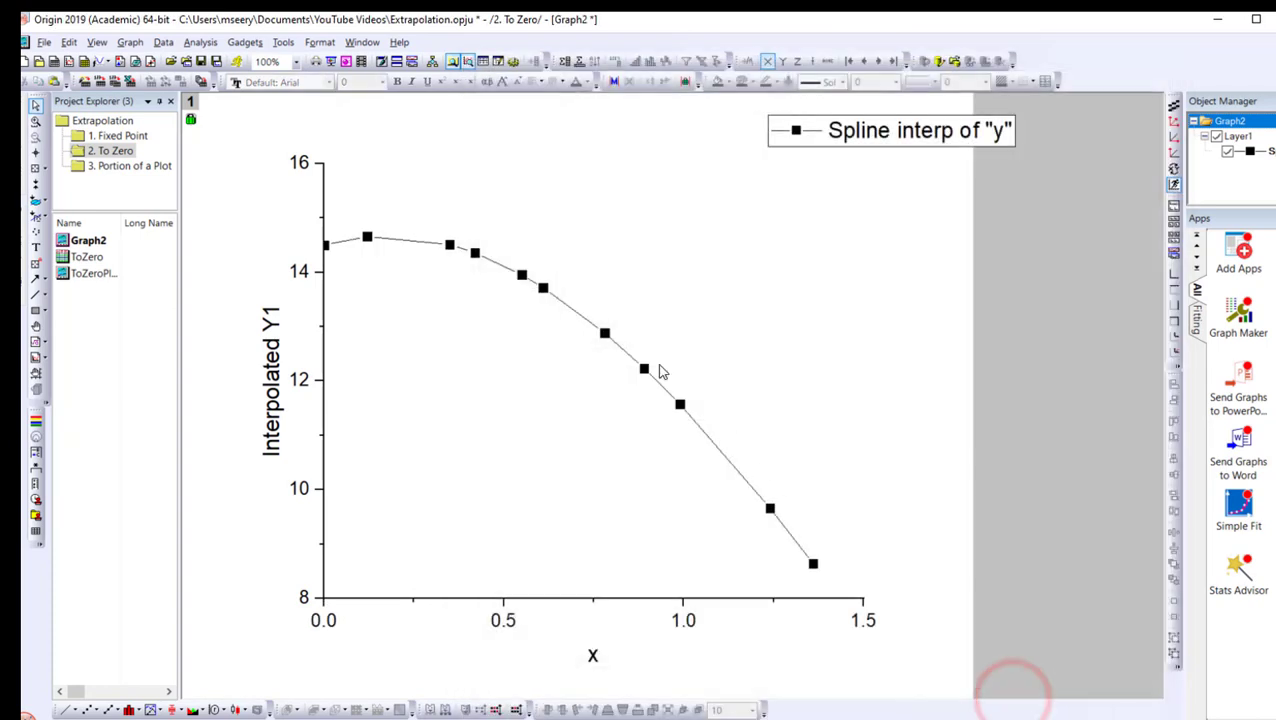
pyautogui.moveTo(368, 240)
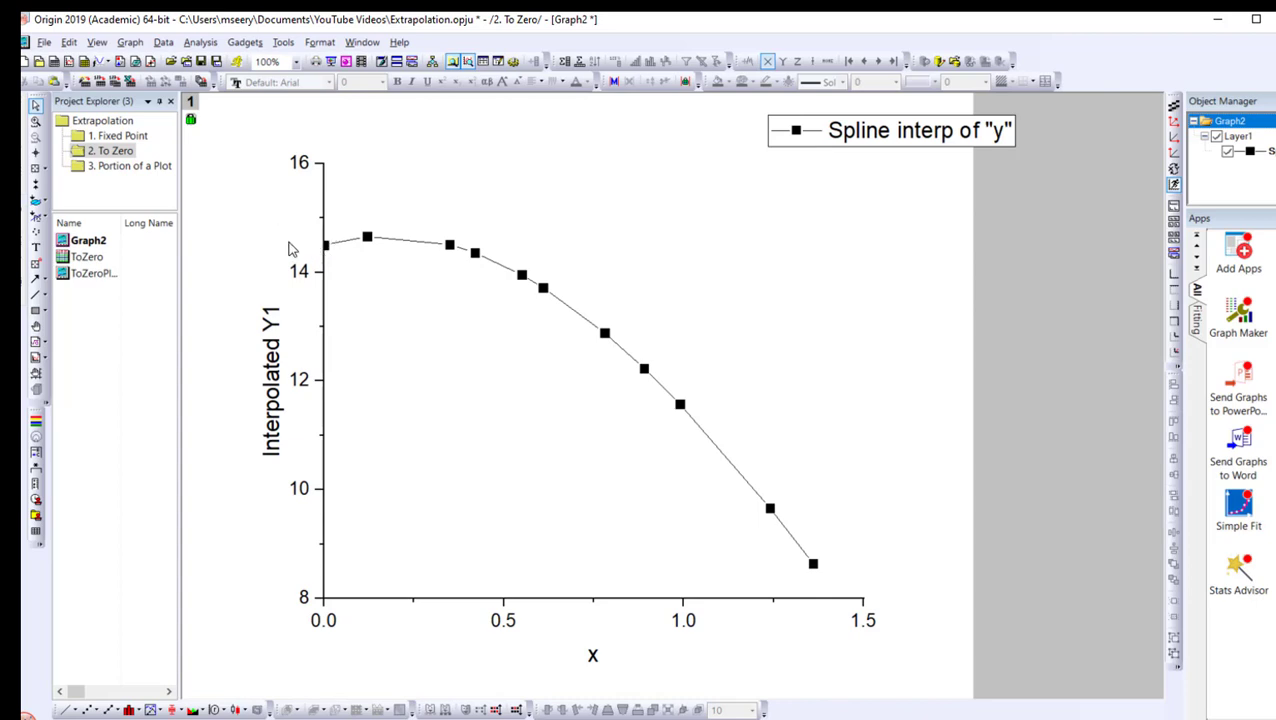
# - Insert a new row above the first data row of the ToZero worksheet and enter -5 as its x value
pyautogui.doubleClick(75, 257)
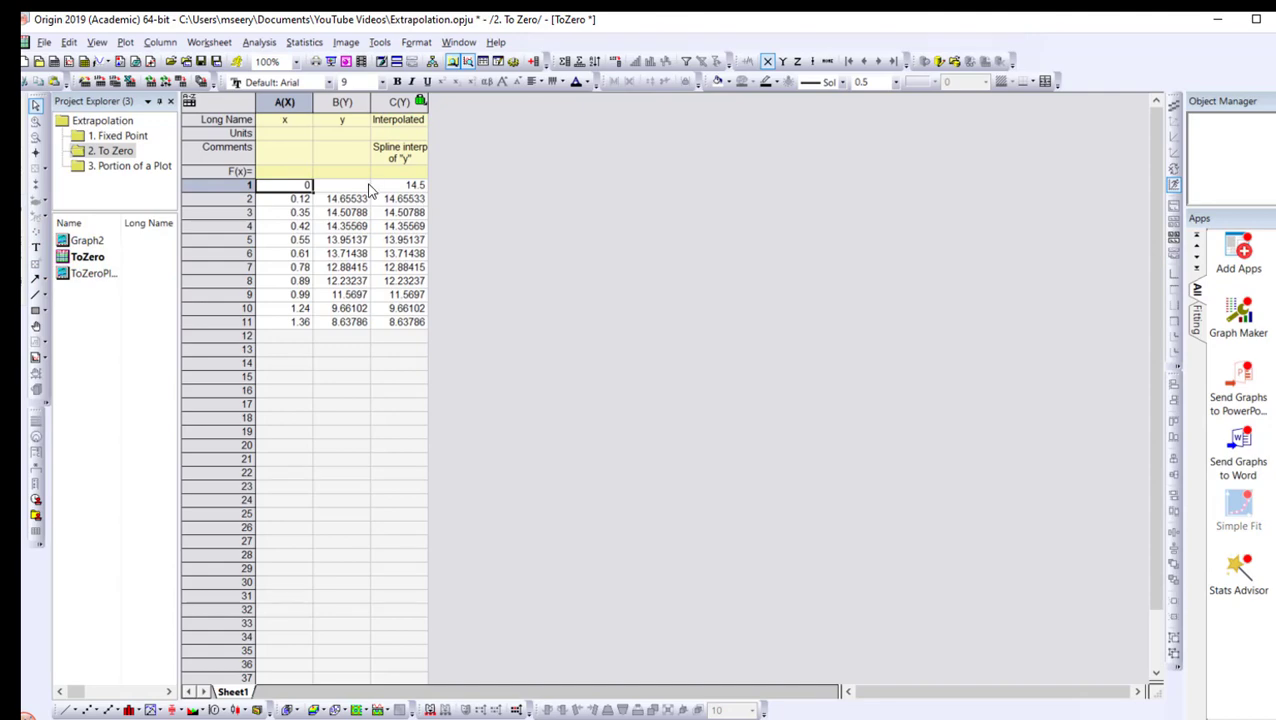
pyautogui.click(398, 186)
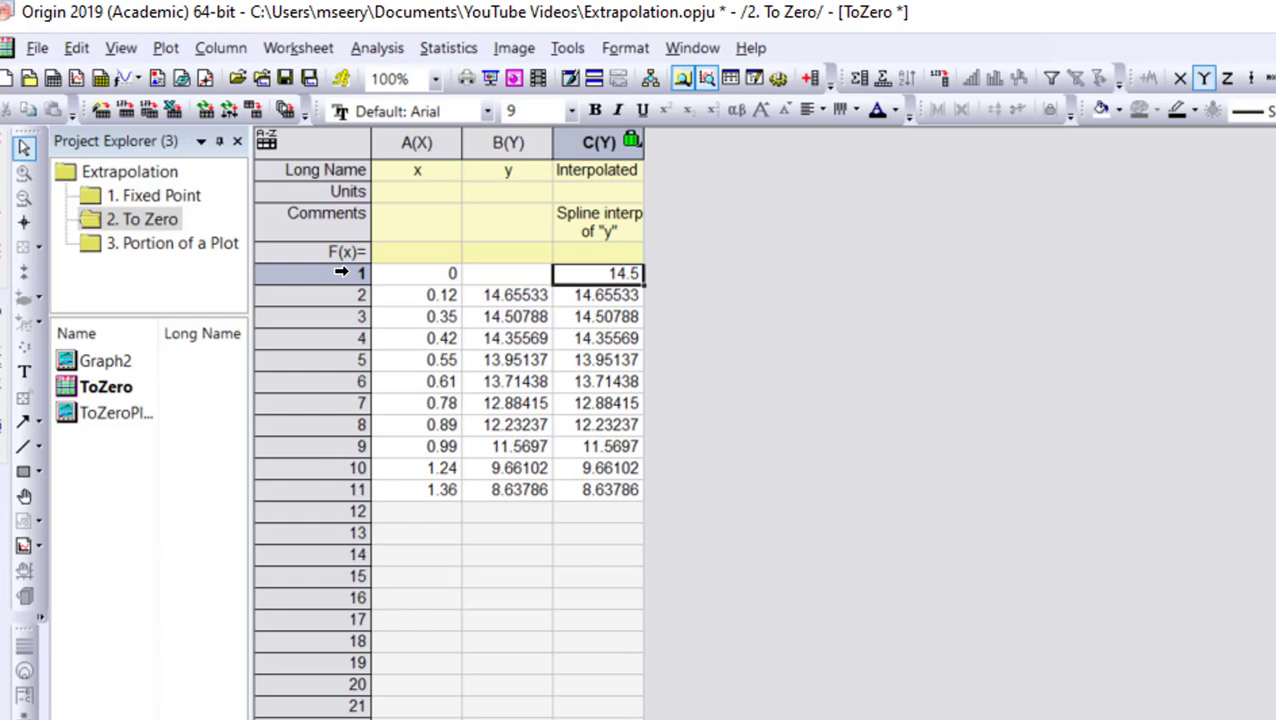
pyautogui.rightClick(236, 184)
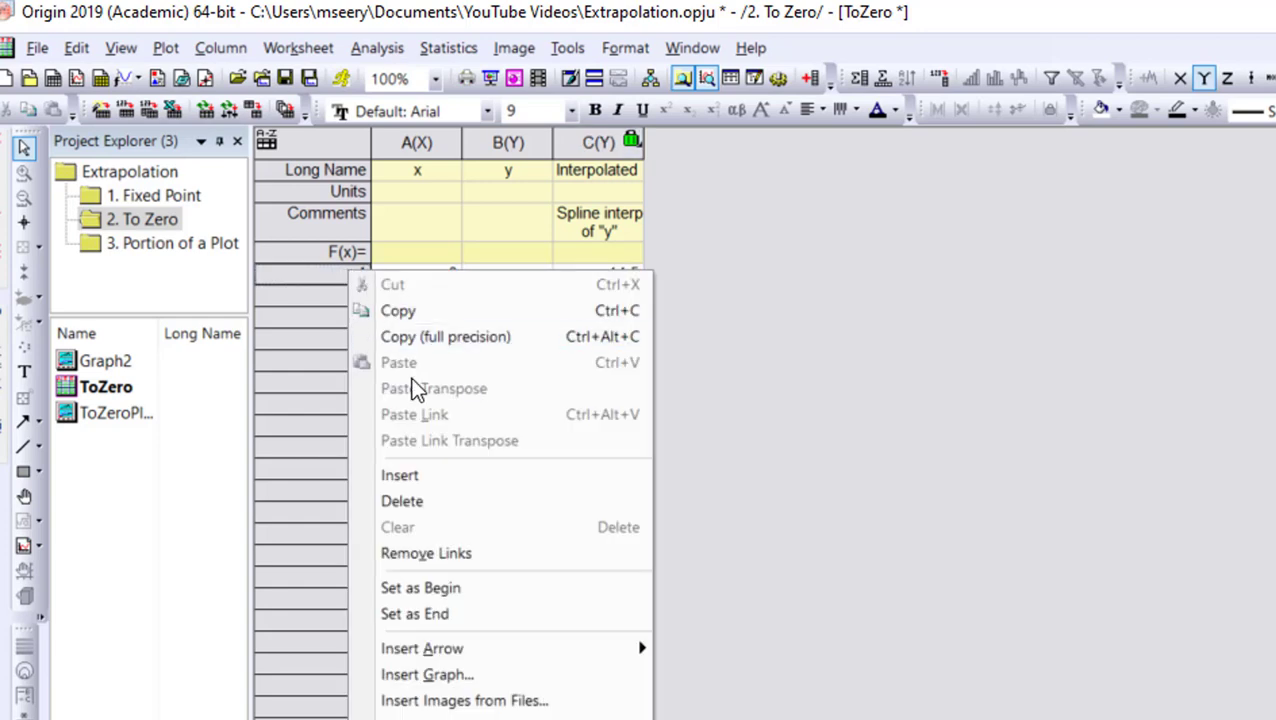
pyautogui.click(415, 476)
pyautogui.click(425, 274)
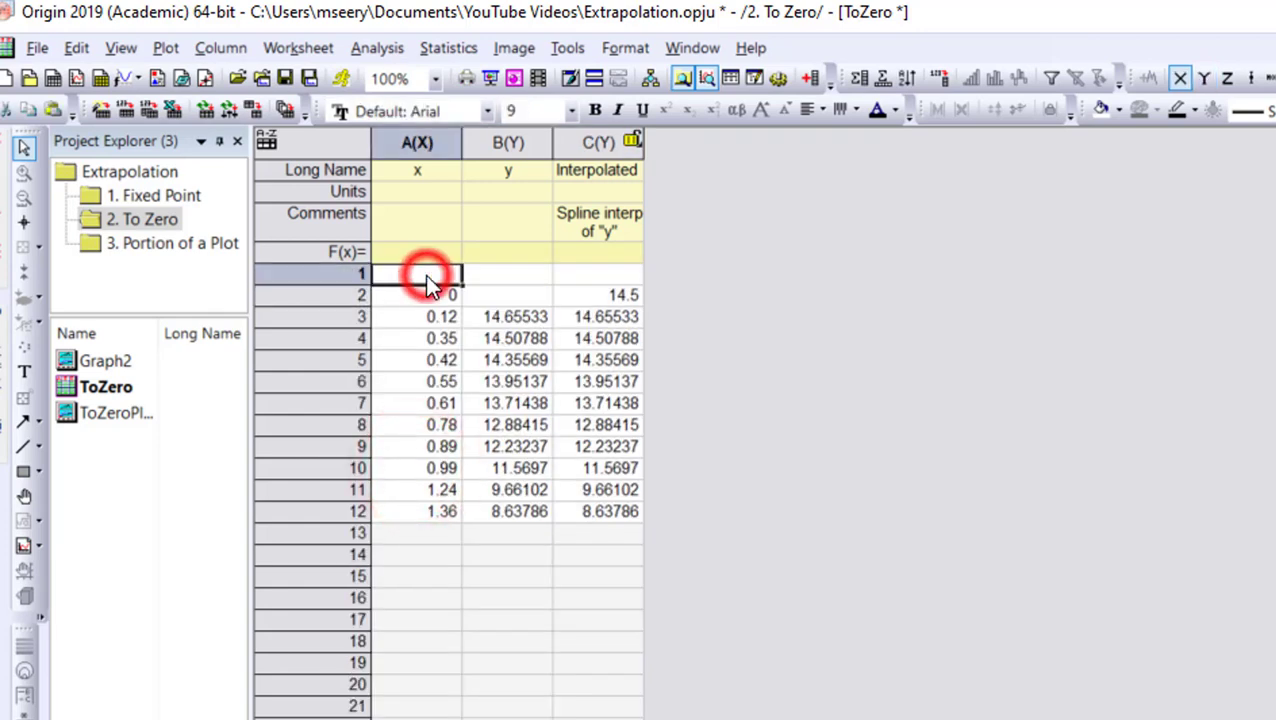
pyautogui.write('-5')
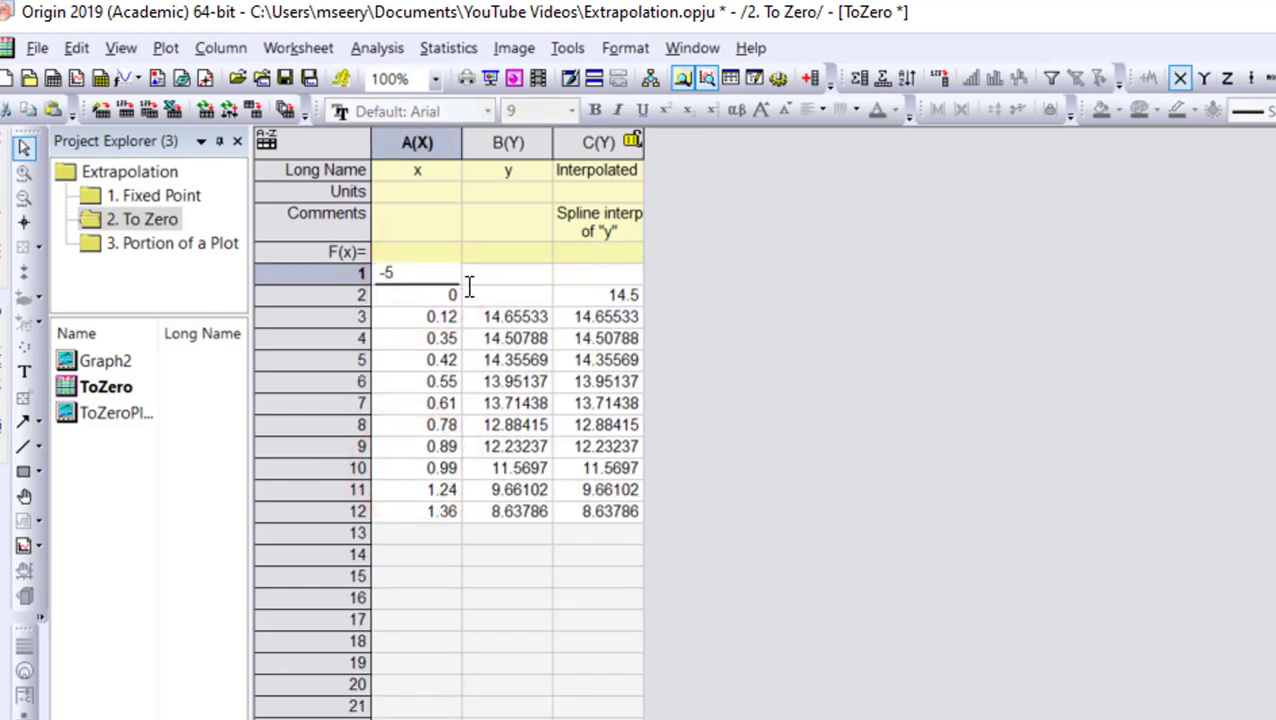
pyautogui.click(593, 336)
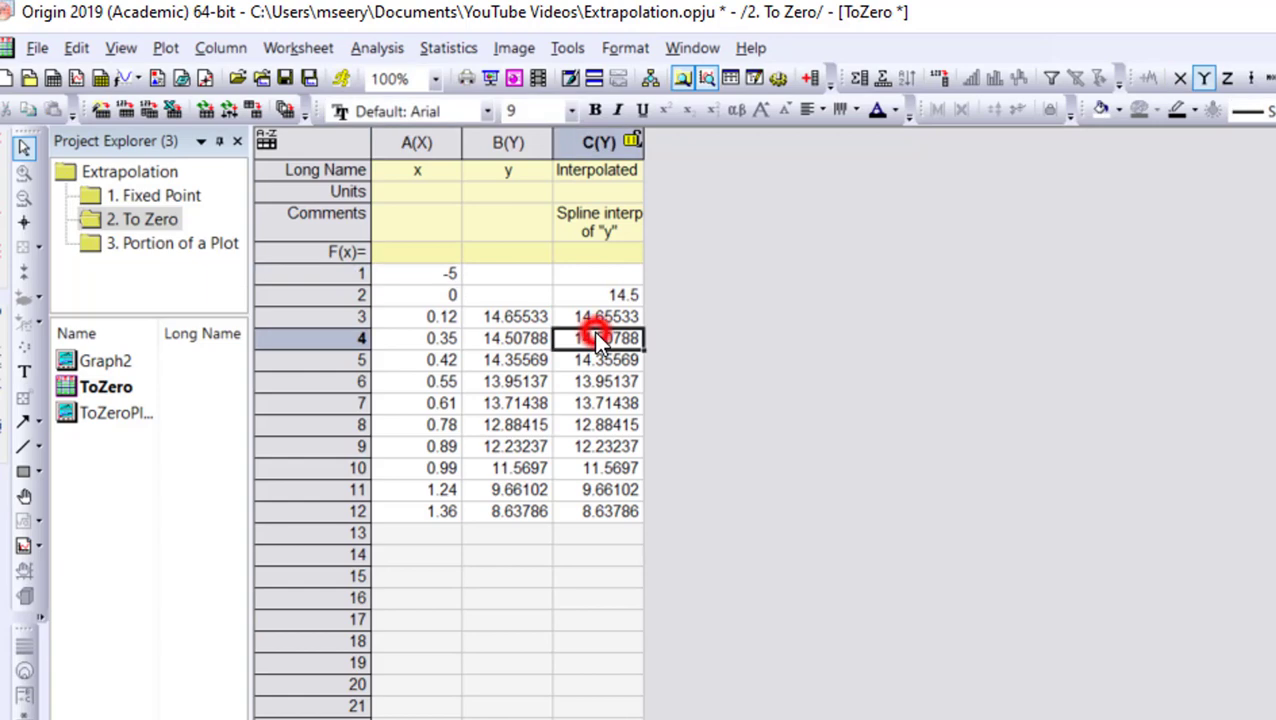
# - Start Interpolate/Extrapolate Y from X and set the X values to interpolate to rows 1 to 12 of column A
pyautogui.click(385, 46)
pyautogui.moveTo(409, 74)
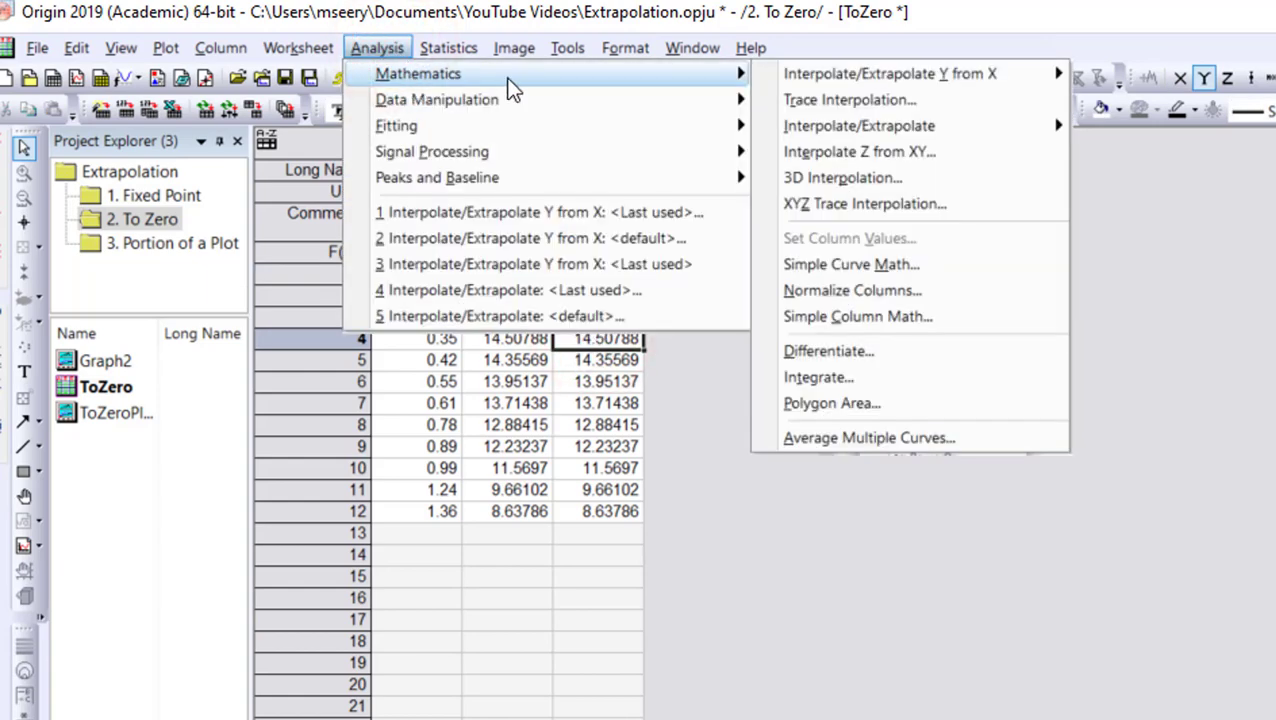
pyautogui.click(880, 74)
pyautogui.click(1196, 104)
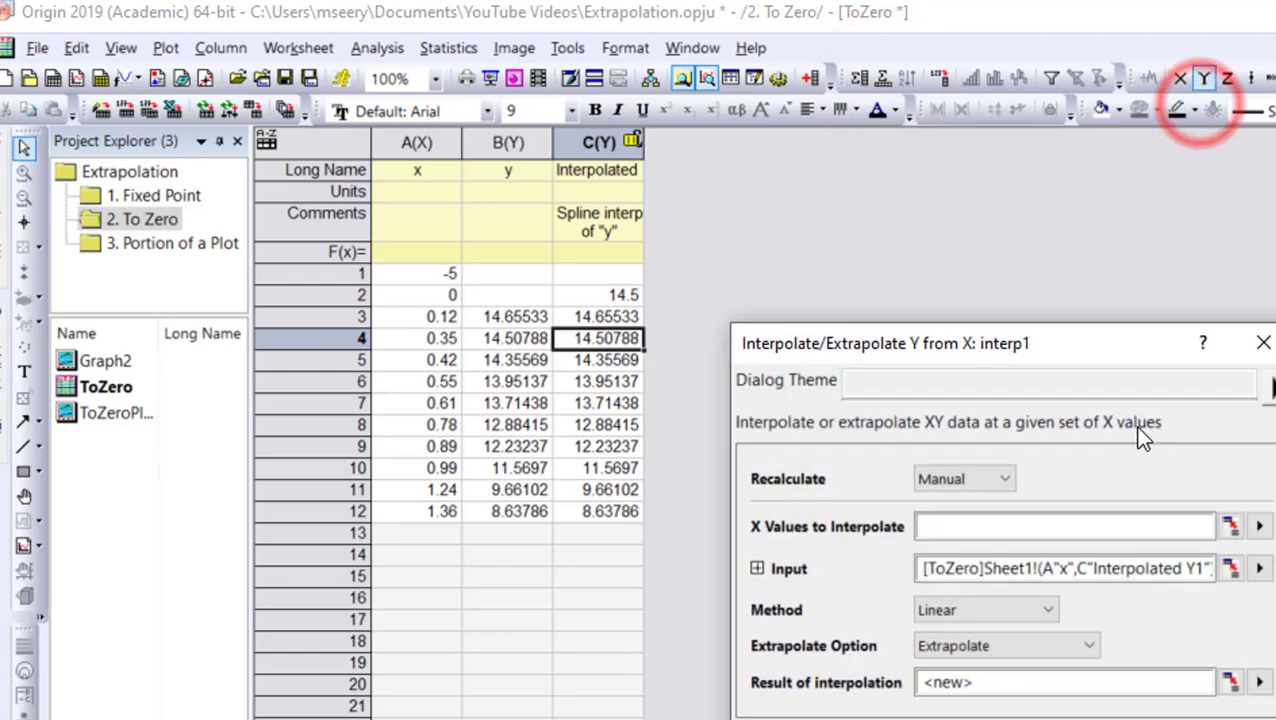
pyautogui.click(1230, 526)
pyautogui.click(433, 273)
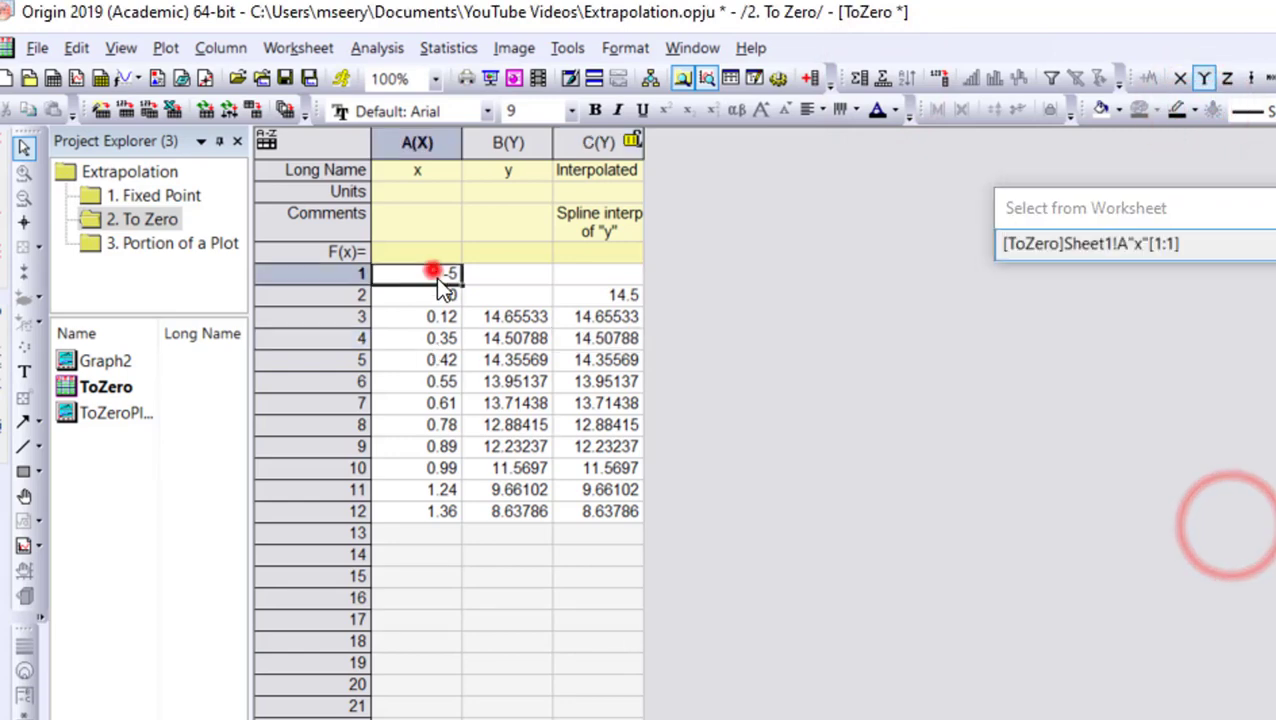
pyautogui.moveTo(433, 273); pyautogui.dragTo(439, 502)
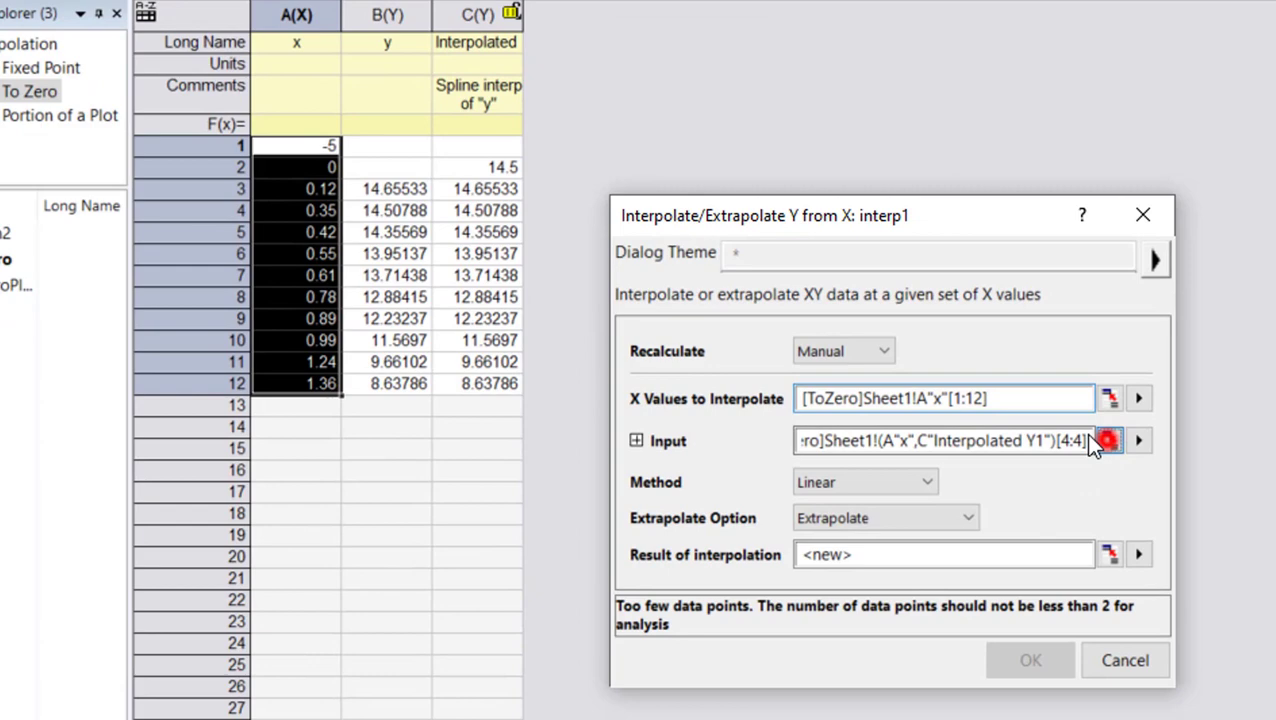
# - Set the input to rows 3 to 12 of the x and y columns and run the extrapolation with the Linear method
pyautogui.click(1230, 568)
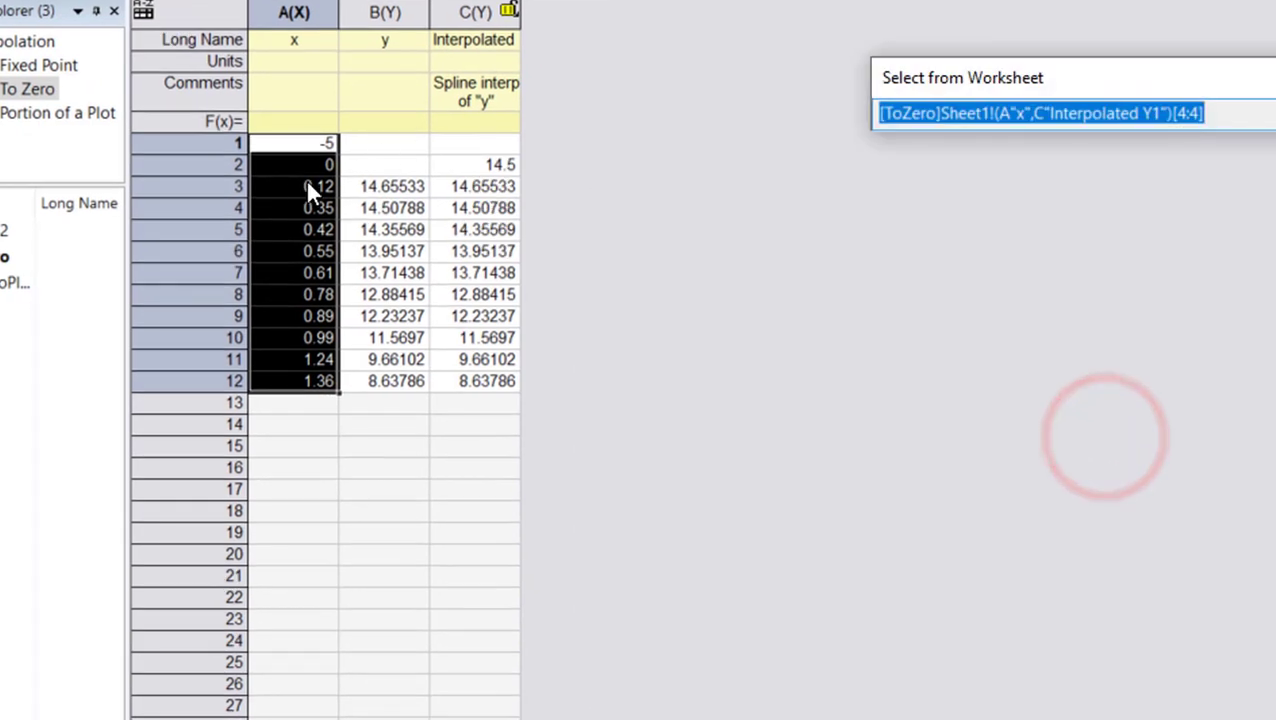
pyautogui.moveTo(310, 192); pyautogui.dragTo(402, 381)
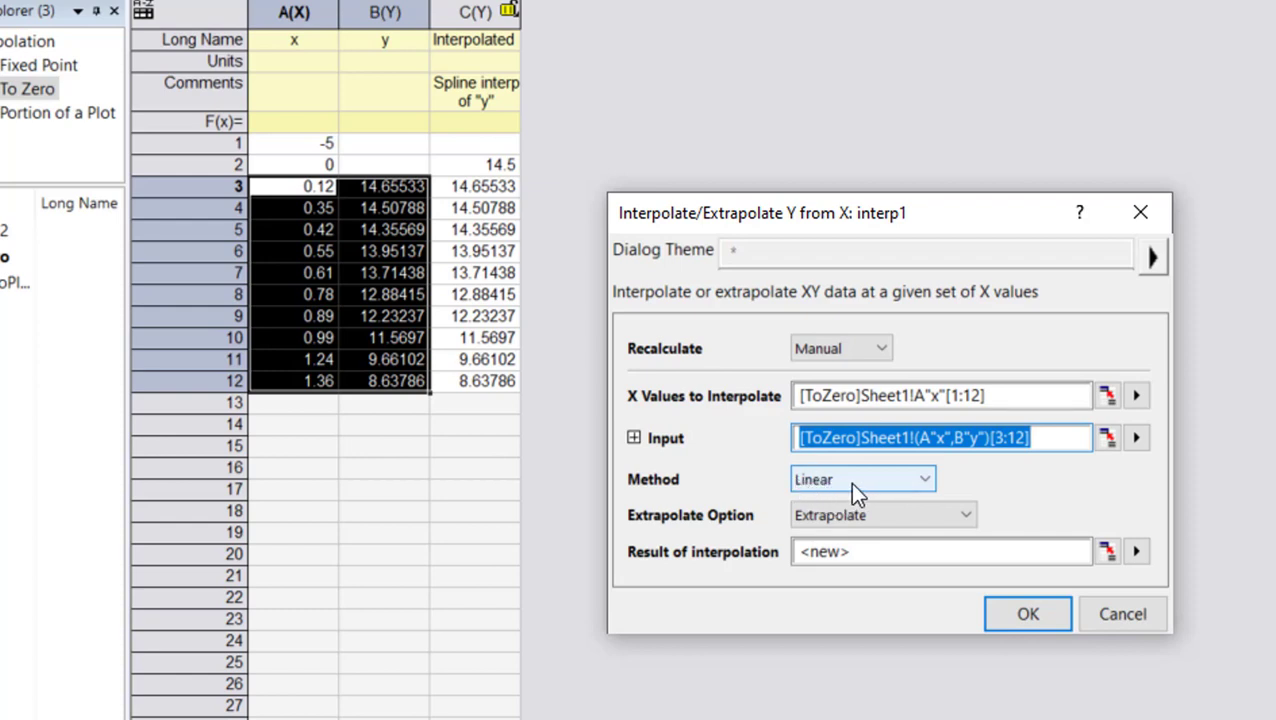
pyautogui.click(1028, 612)
pyautogui.click(578, 381)
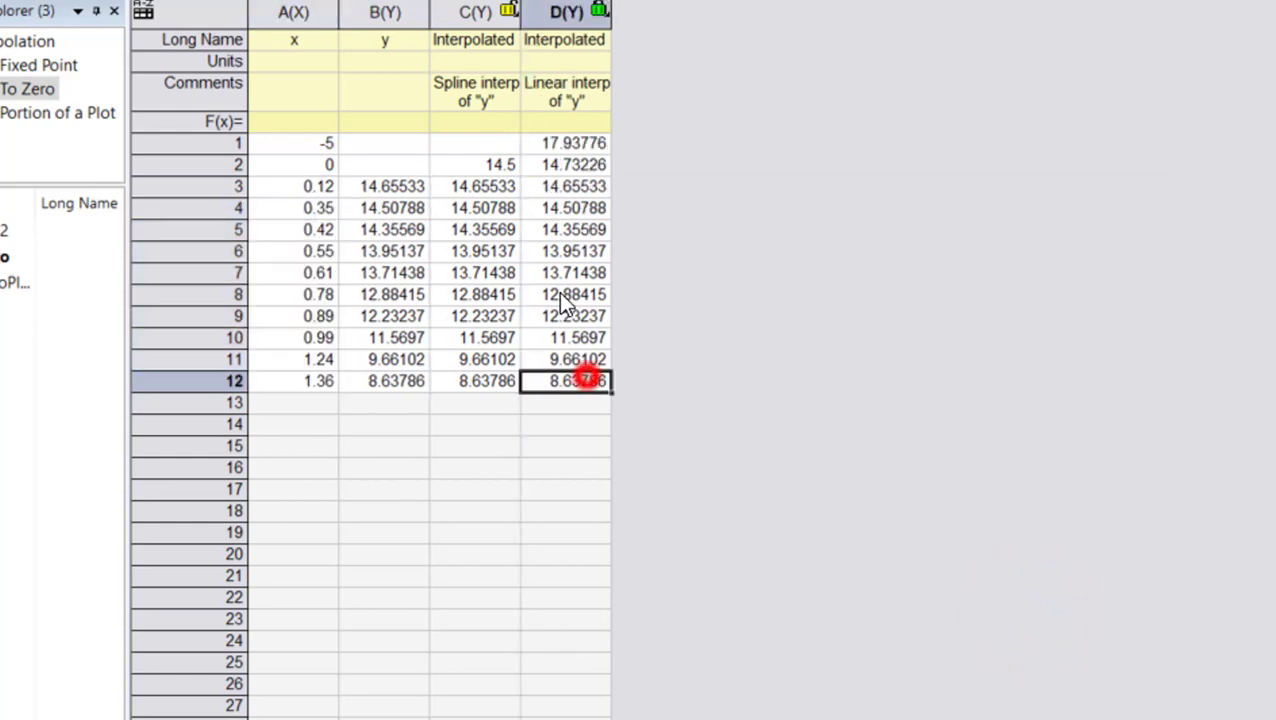
pyautogui.click(585, 146)
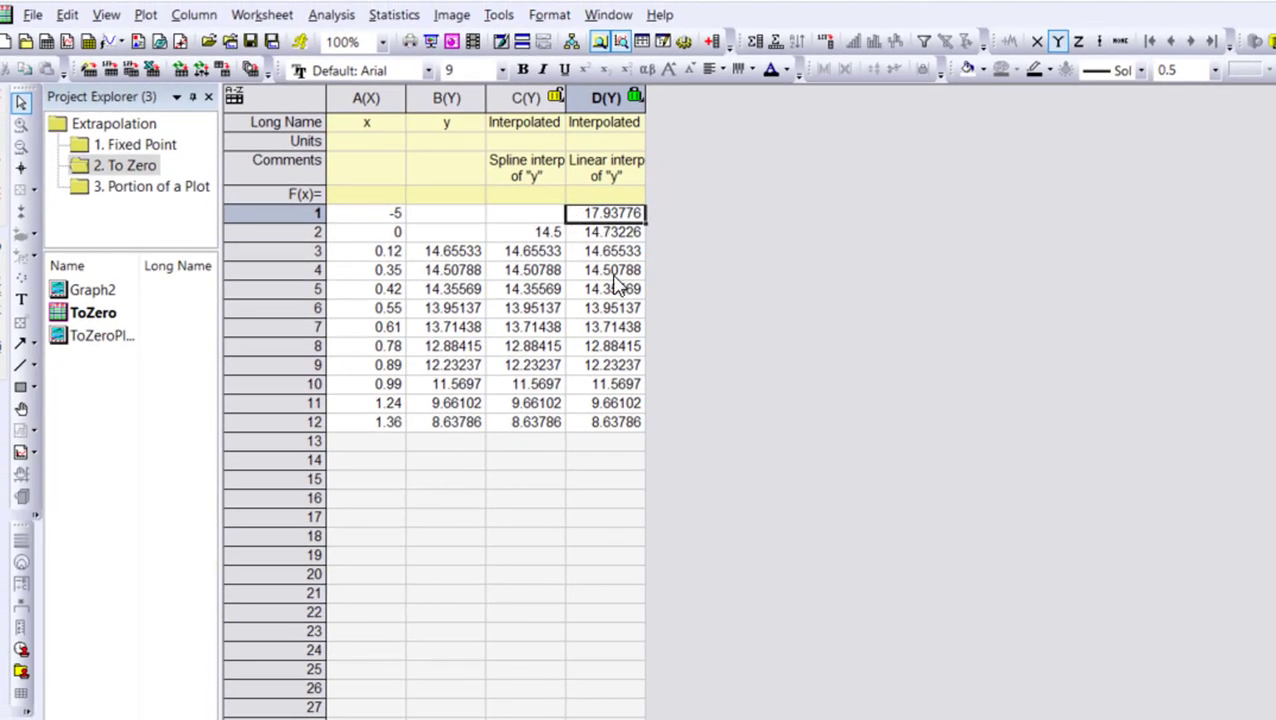
# - Create a Line + Symbol plot with column A as X and Interpolated Y2 as Y
pyautogui.click(137, 20)
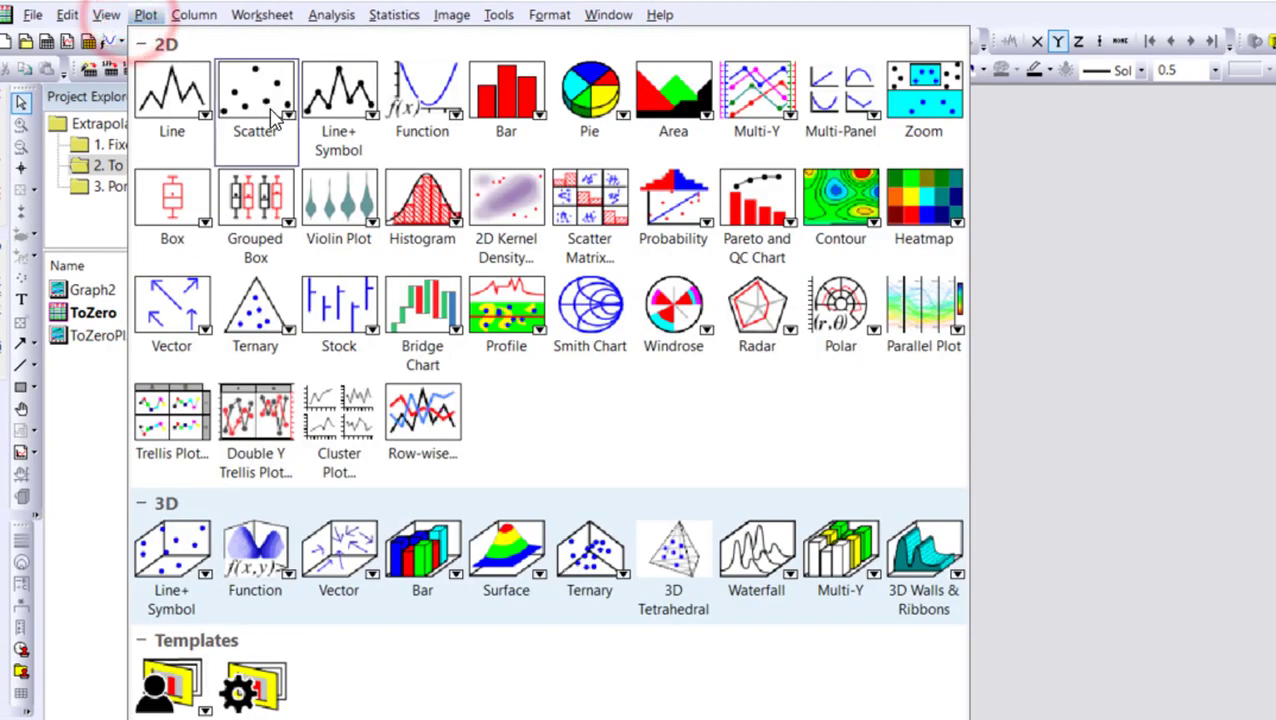
pyautogui.moveTo(362, 112)
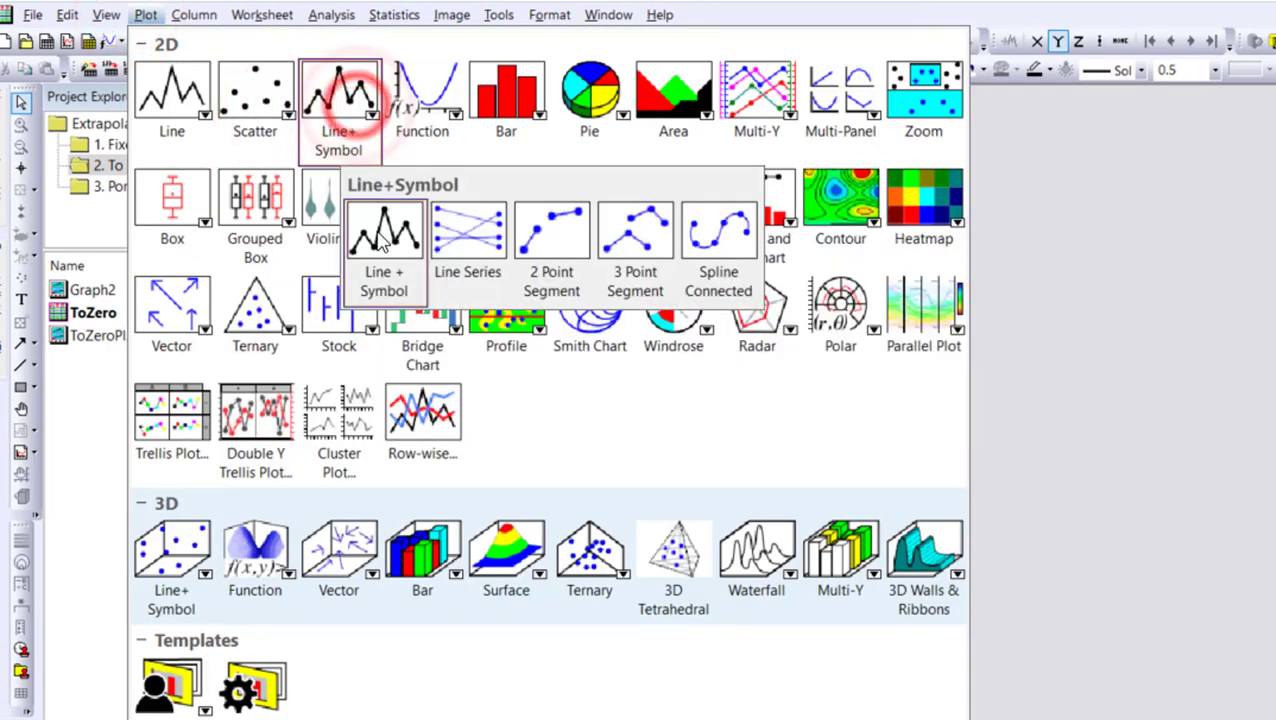
pyautogui.click(370, 228)
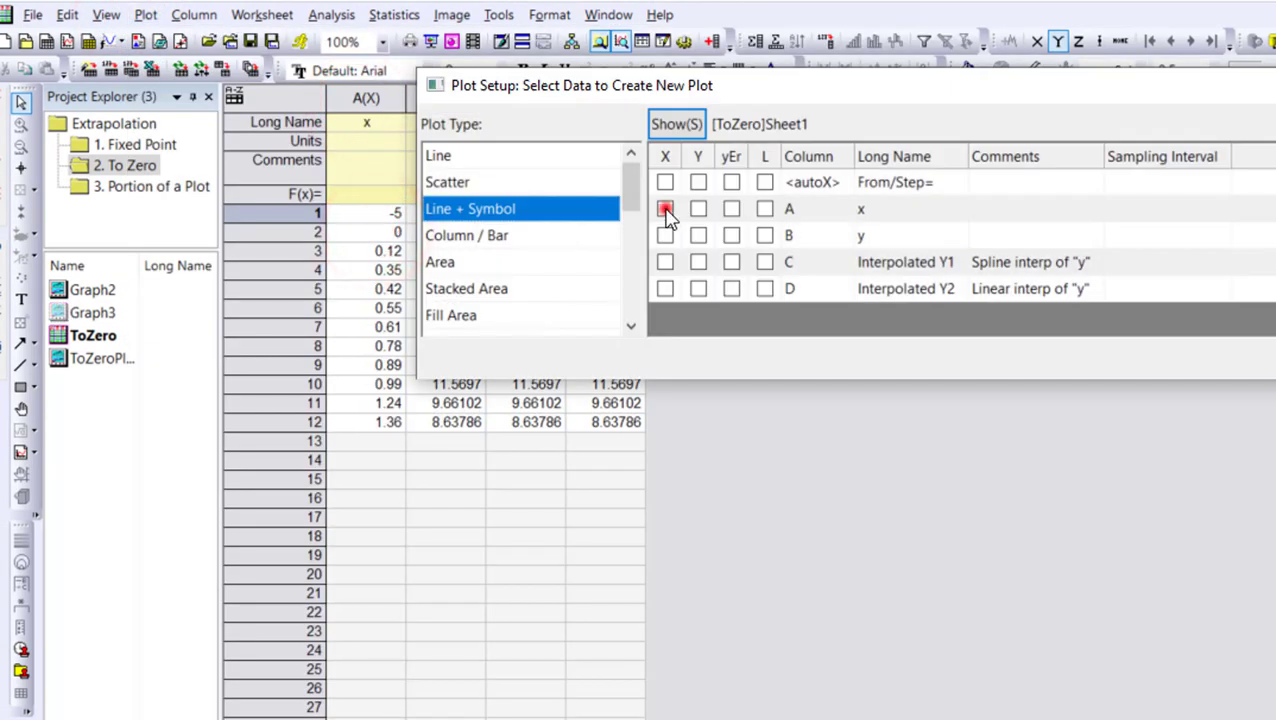
pyautogui.click(665, 209)
pyautogui.click(698, 288)
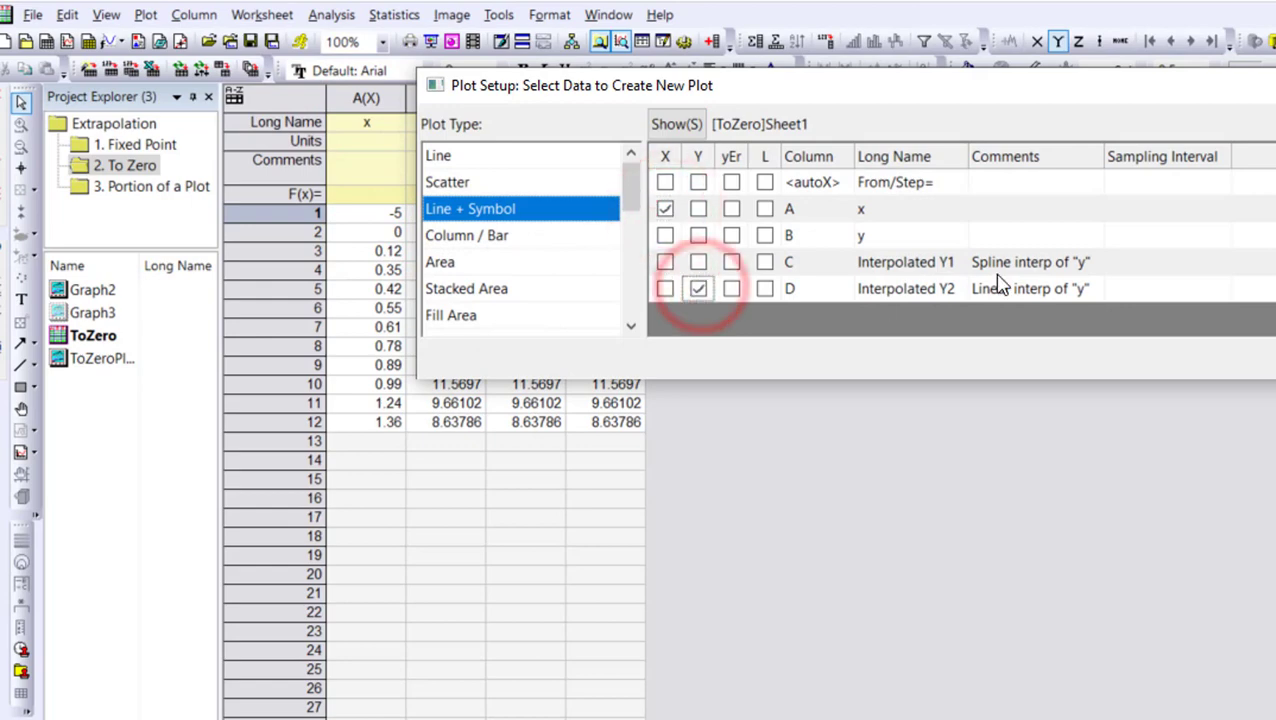
pyautogui.press('Return')
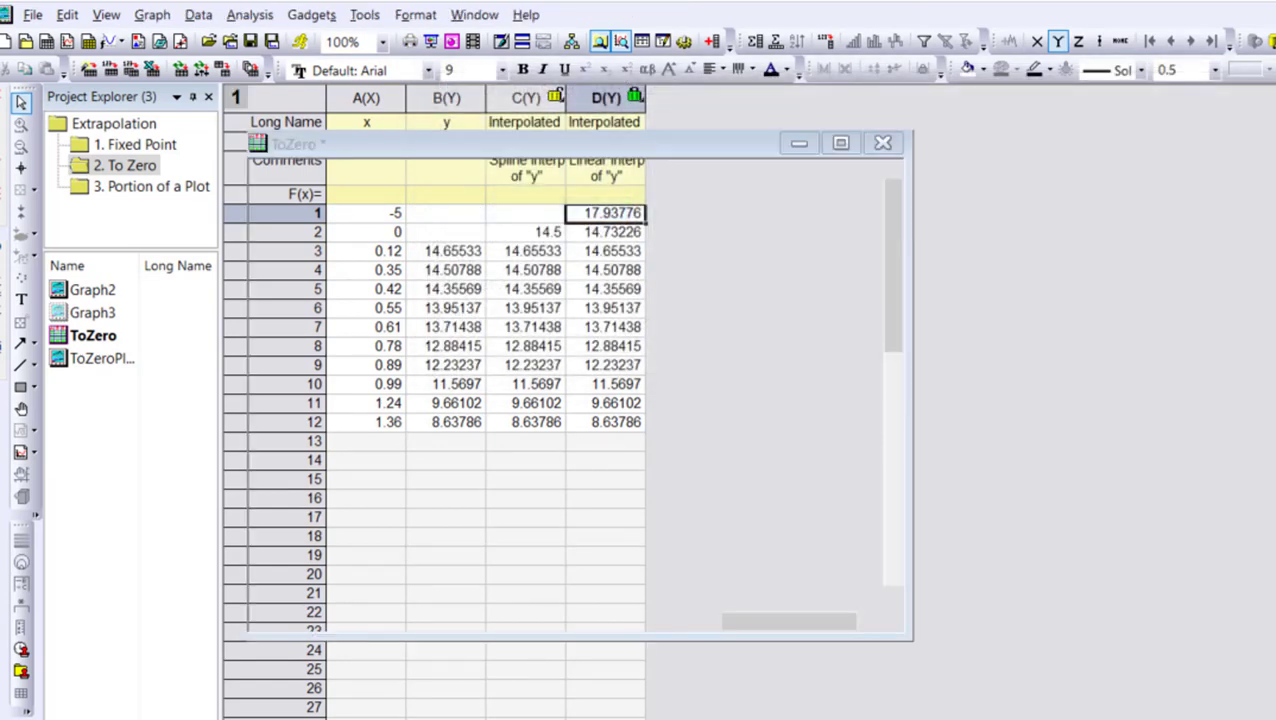
# - Inspect the data points on the linear extrapolation graph, from the highest x values back to x = 0
pyautogui.moveTo(906, 585)
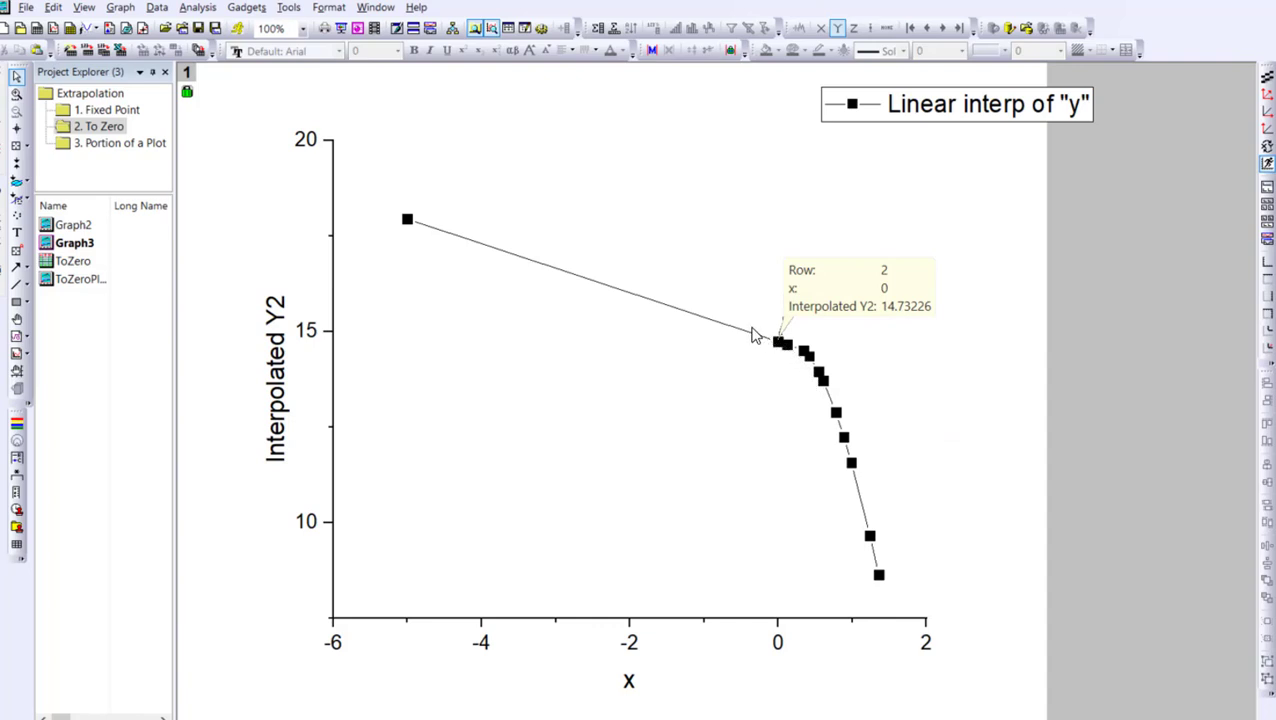
pyautogui.moveTo(887, 597)
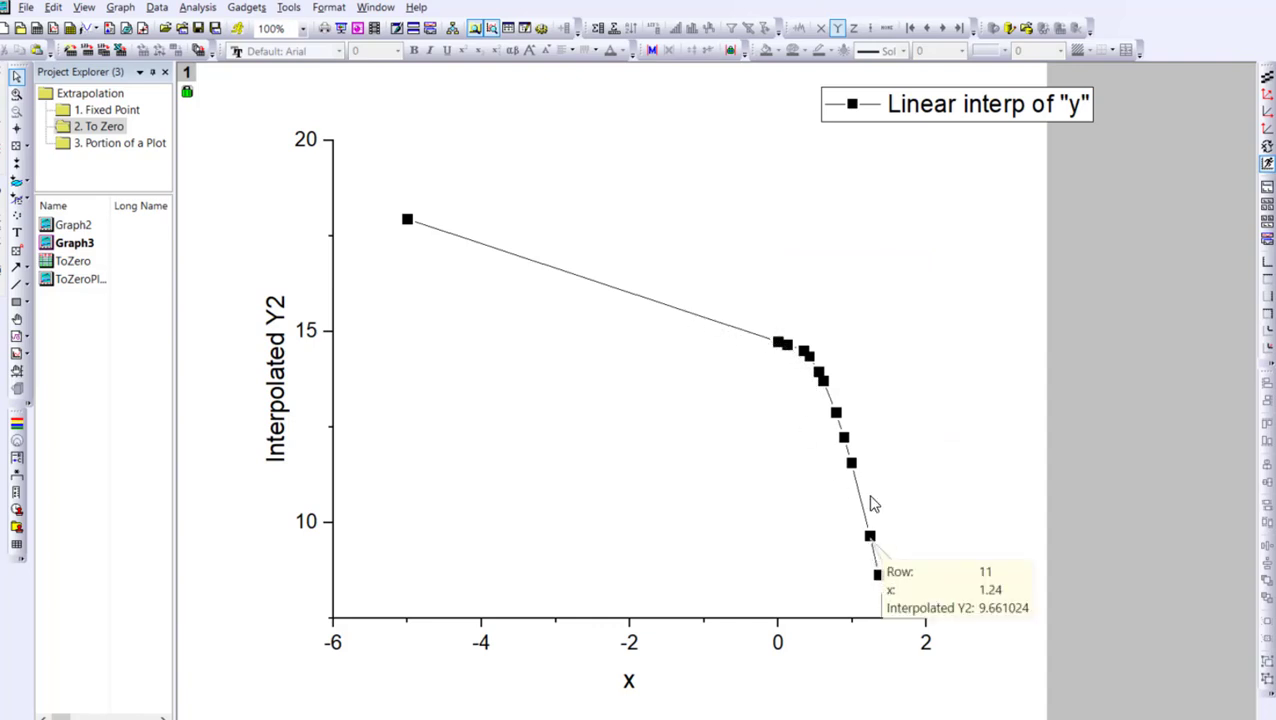
pyautogui.moveTo(774, 337)
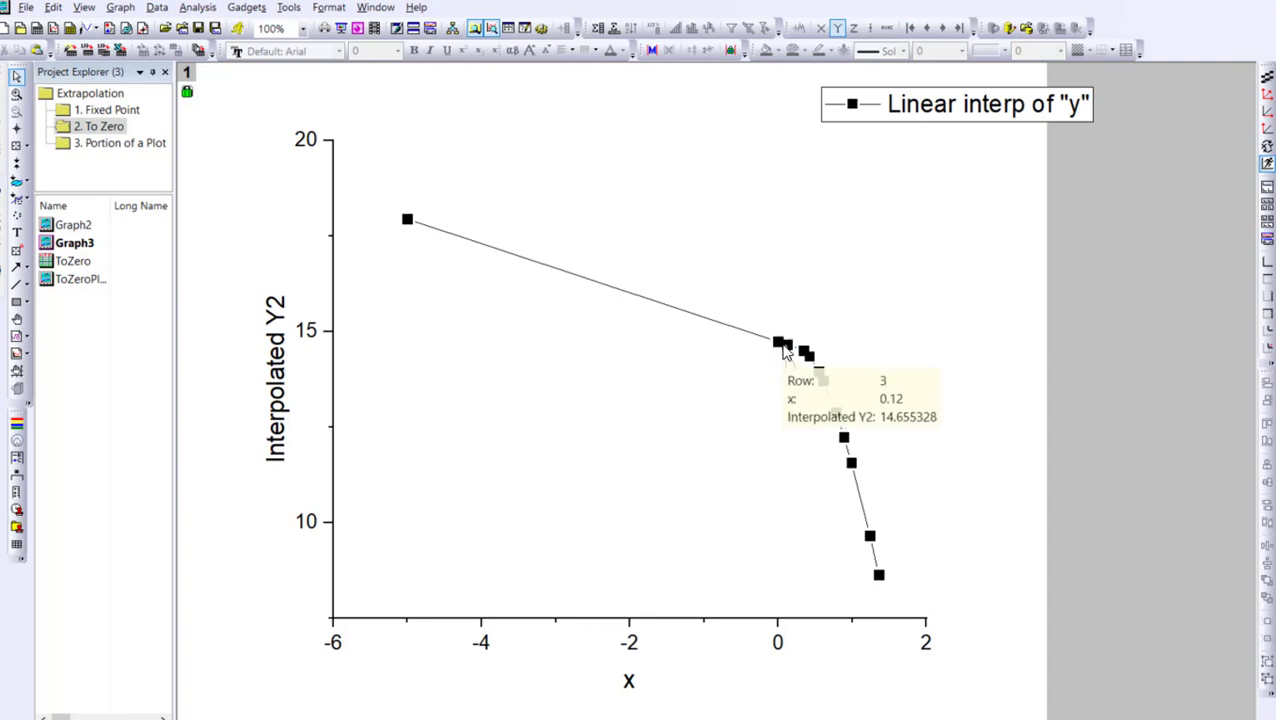
# - From the ToZero worksheet, start another Y from X extrapolation with rows 1 to 12 of column A as the X values
pyautogui.doubleClick(50, 261)
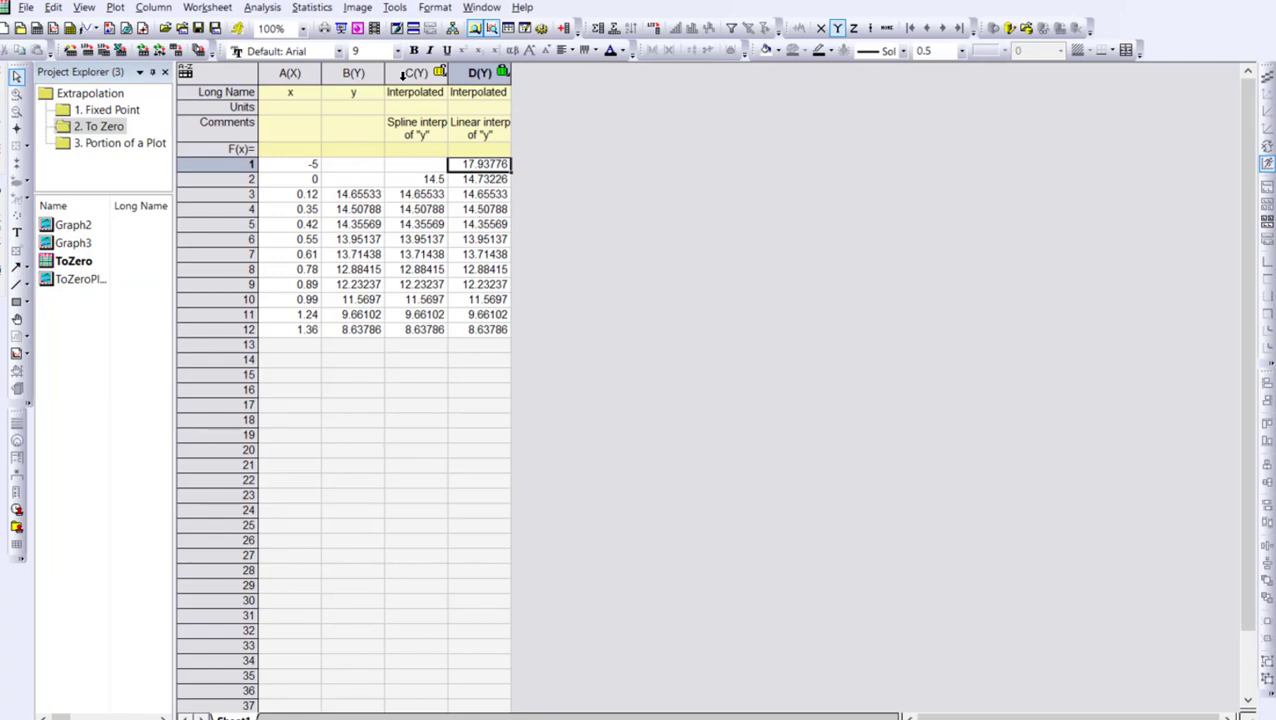
pyautogui.click(280, 10)
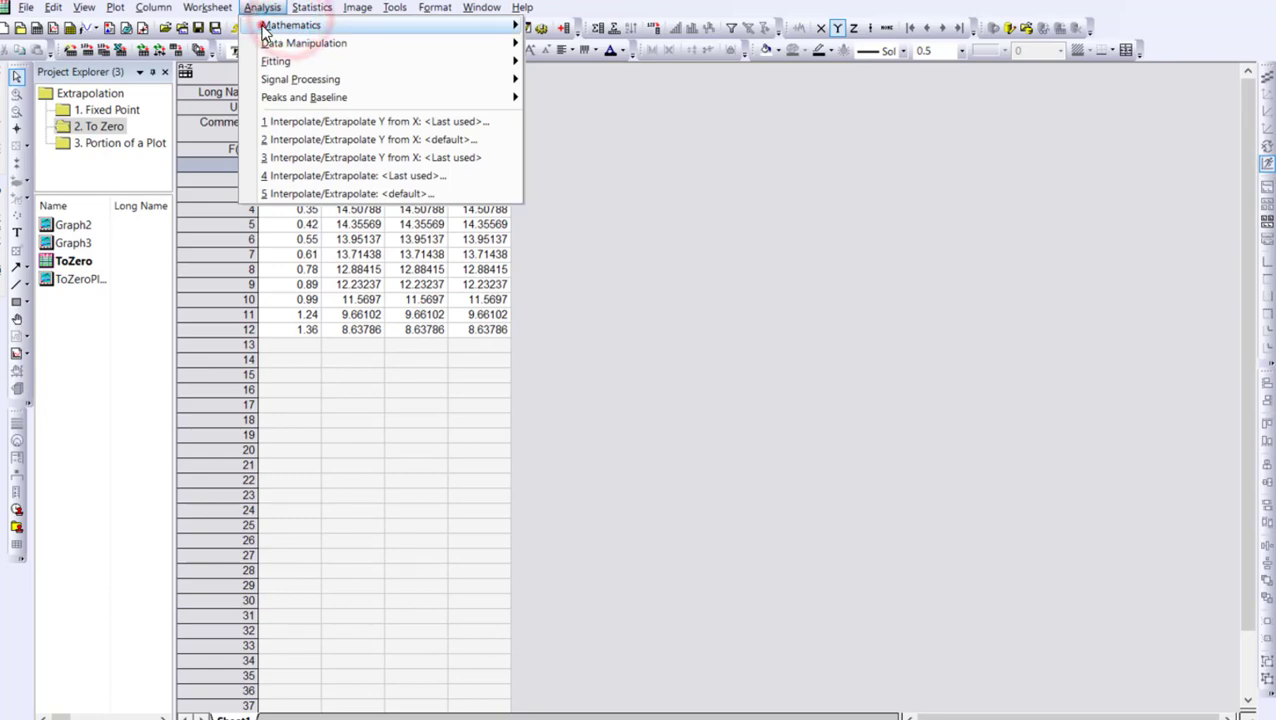
pyautogui.click(266, 25)
pyautogui.click(604, 25)
pyautogui.click(798, 48)
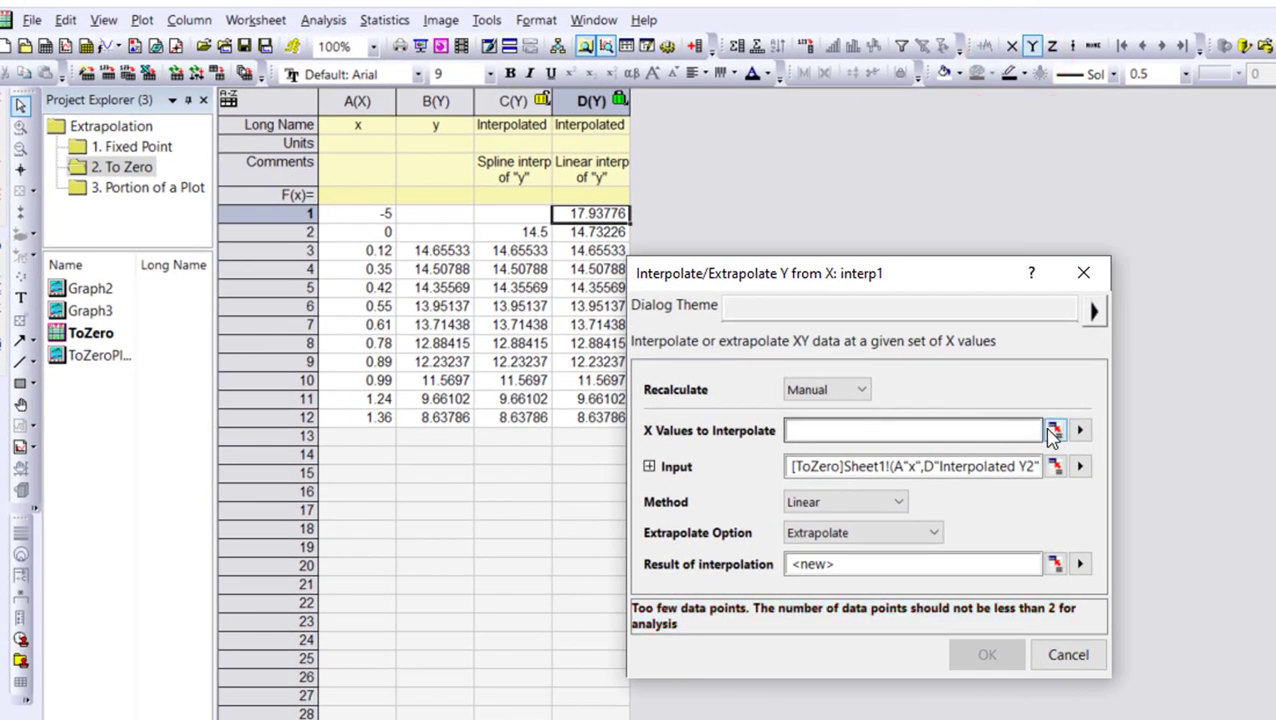
pyautogui.click(1053, 430)
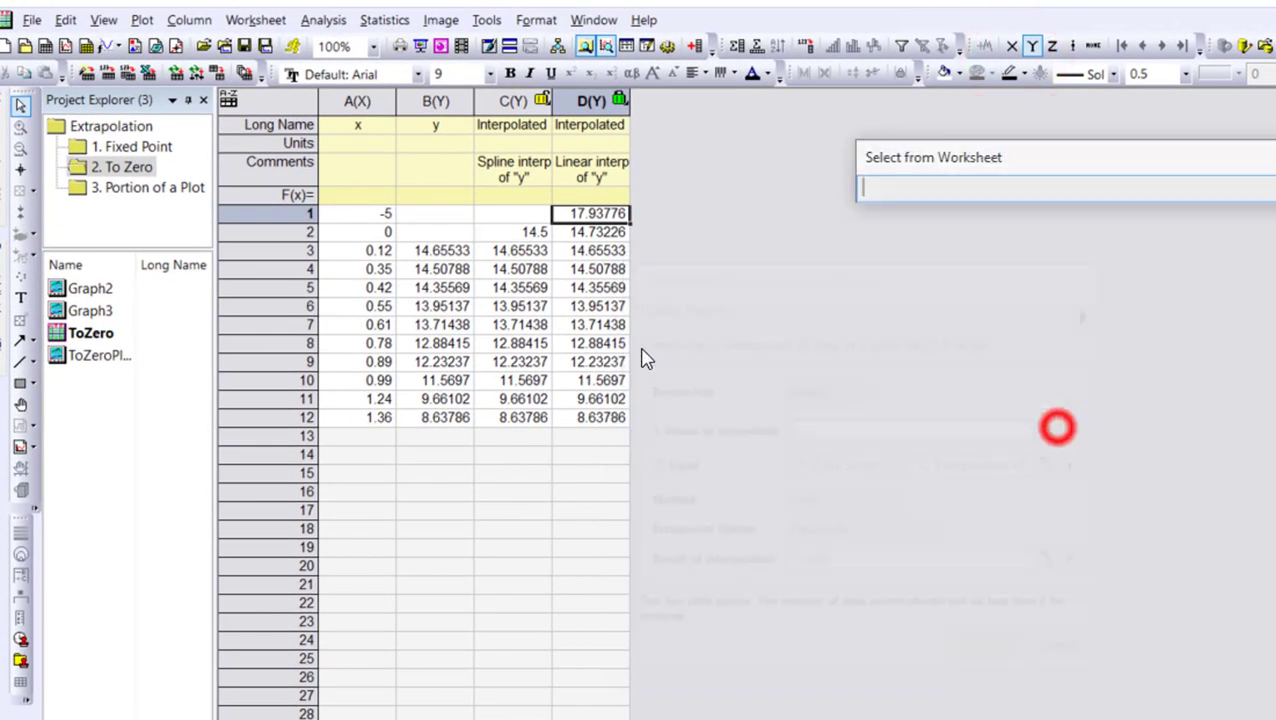
pyautogui.click(366, 250)
pyautogui.moveTo(368, 213); pyautogui.dragTo(380, 417)
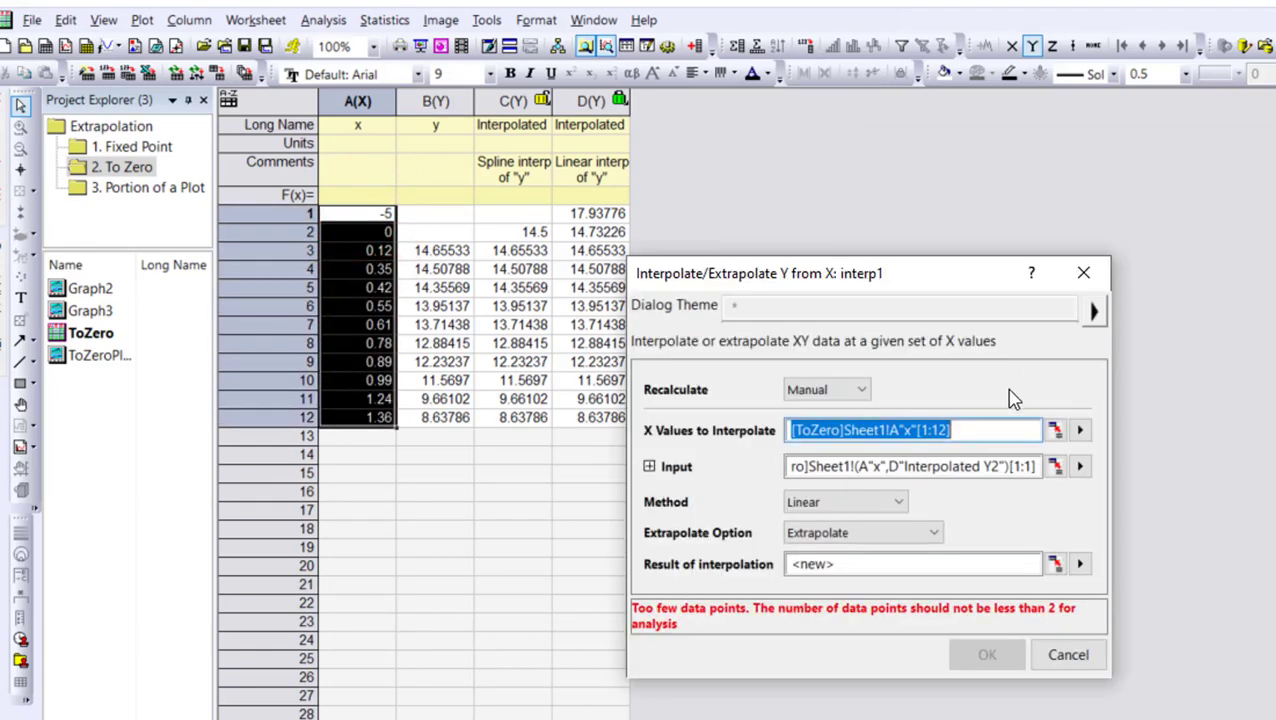
# - Set the input to rows 3 to 12 of the x and y columns and run the extrapolation with the Cubic Spline method
pyautogui.click(1057, 467)
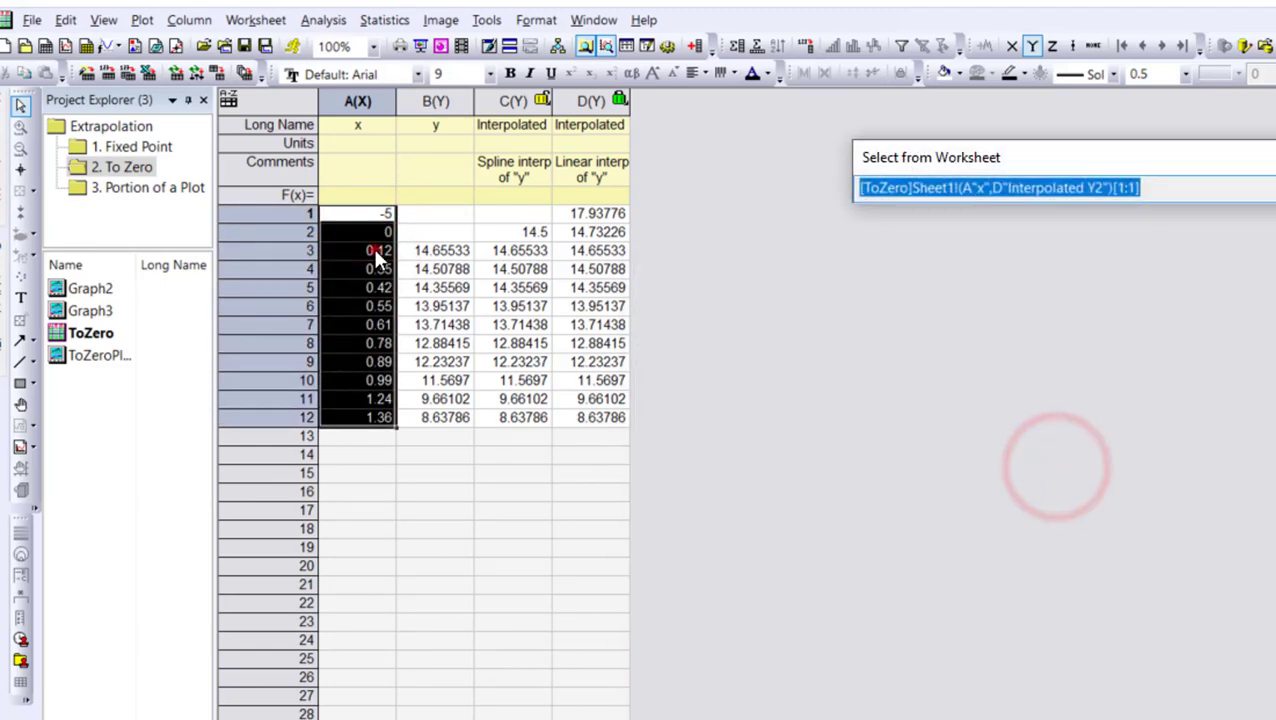
pyautogui.moveTo(375, 250); pyautogui.dragTo(455, 420)
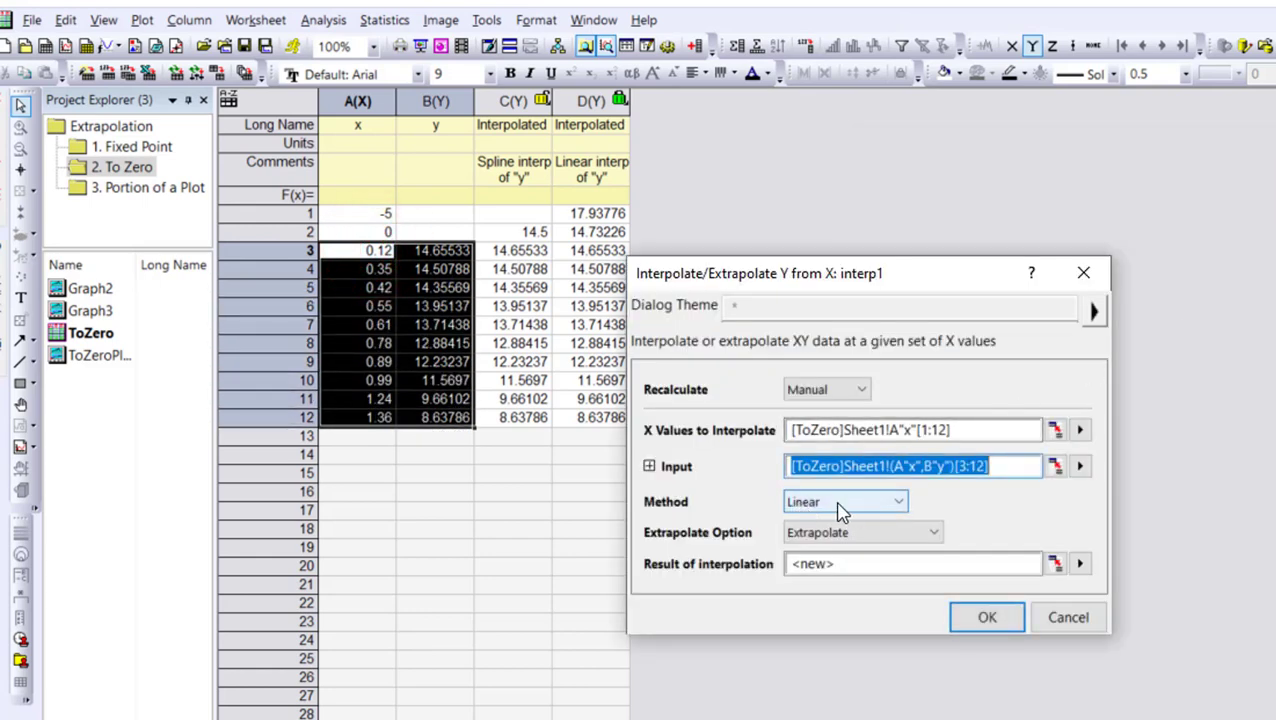
pyautogui.click(840, 502)
pyautogui.click(845, 534)
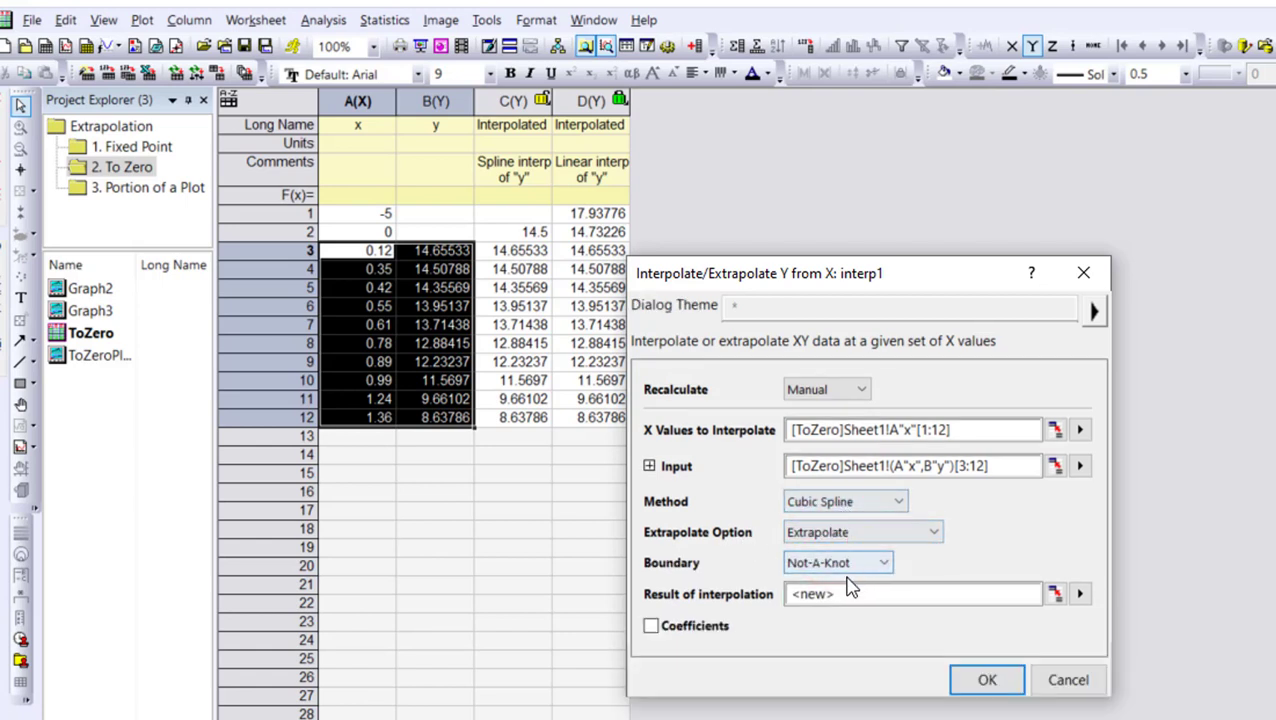
pyautogui.click(985, 683)
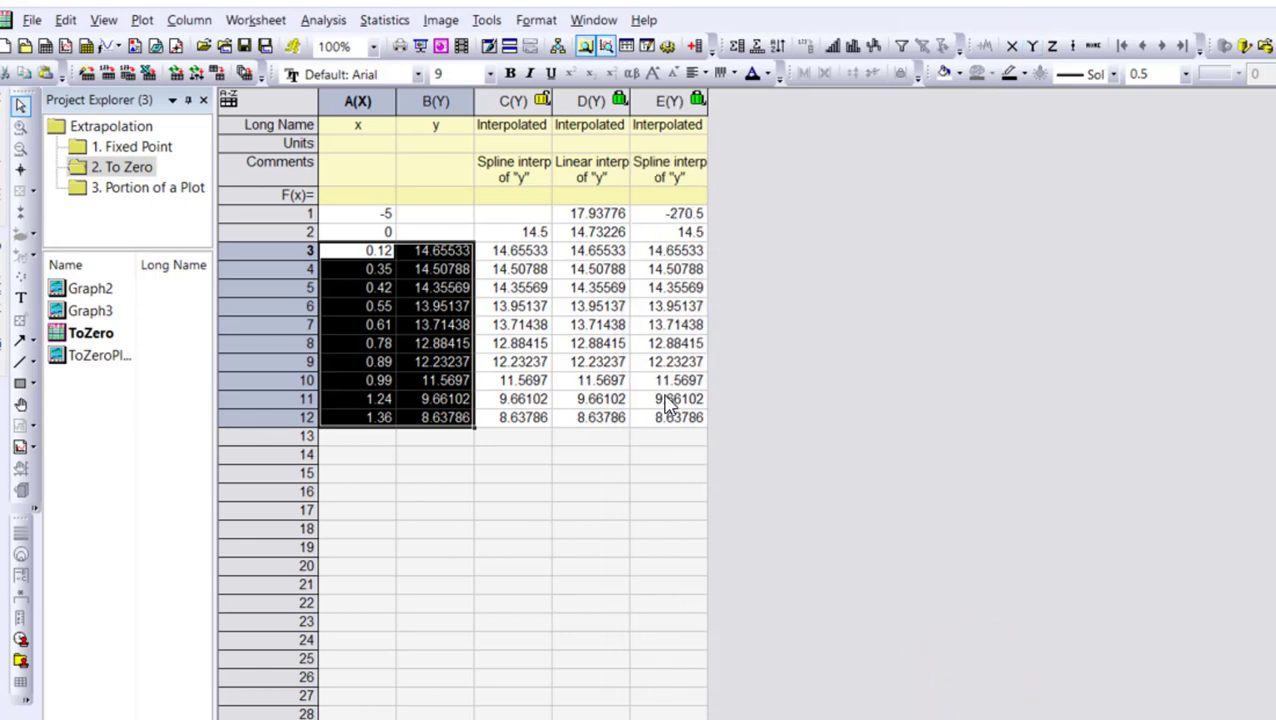
# - Create a Line + Symbol plot with column A as X and Interpolated Y3 as Y
pyautogui.click(466, 417)
pyautogui.click(380, 233)
pyautogui.click(141, 20)
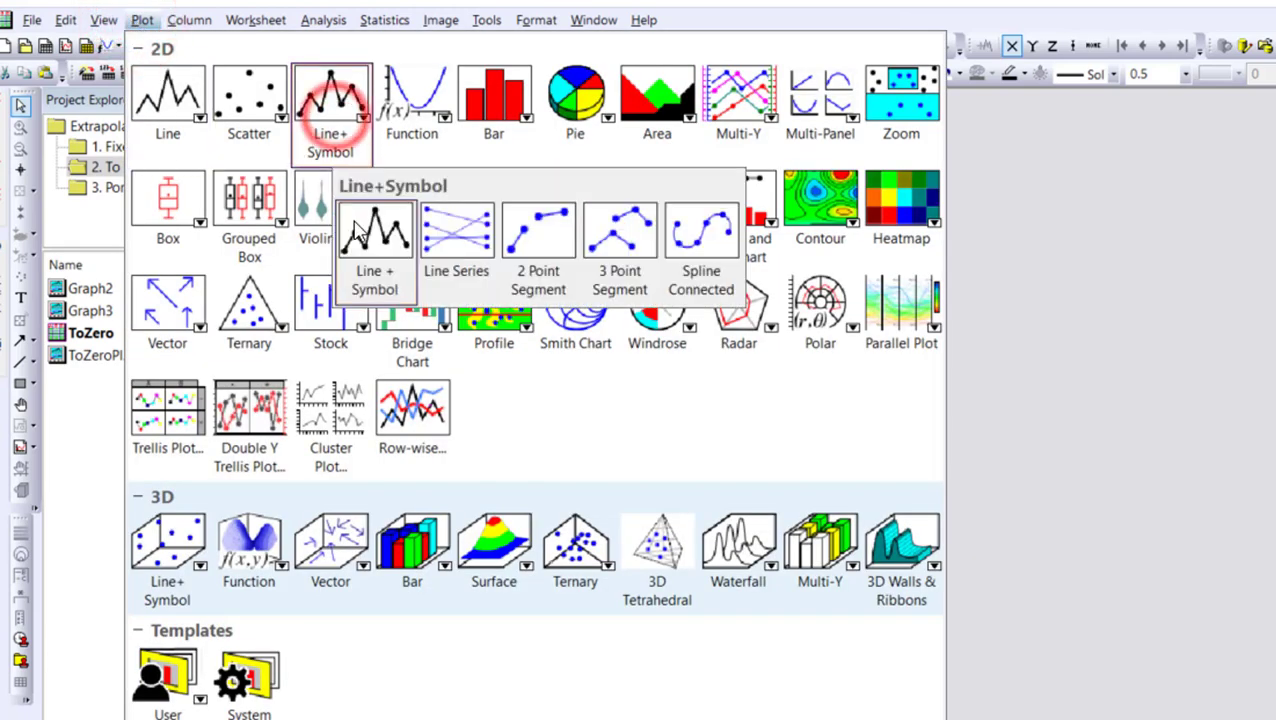
pyautogui.click(358, 236)
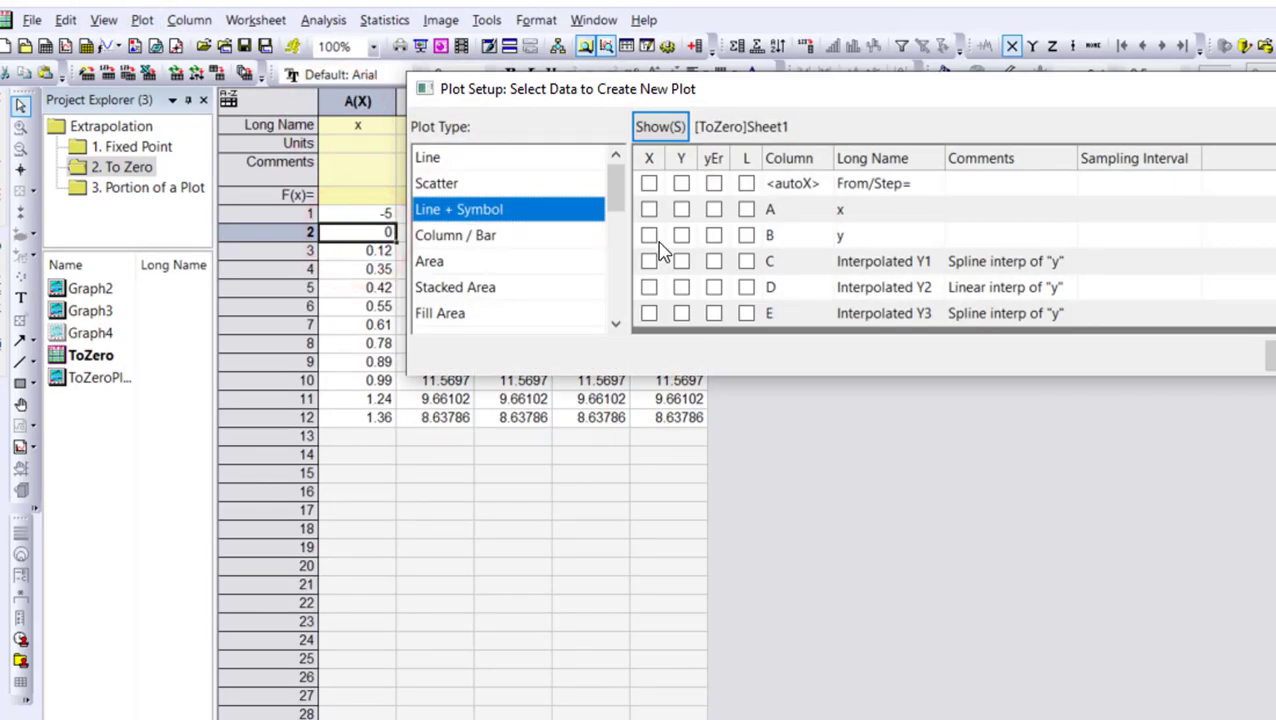
pyautogui.click(649, 210)
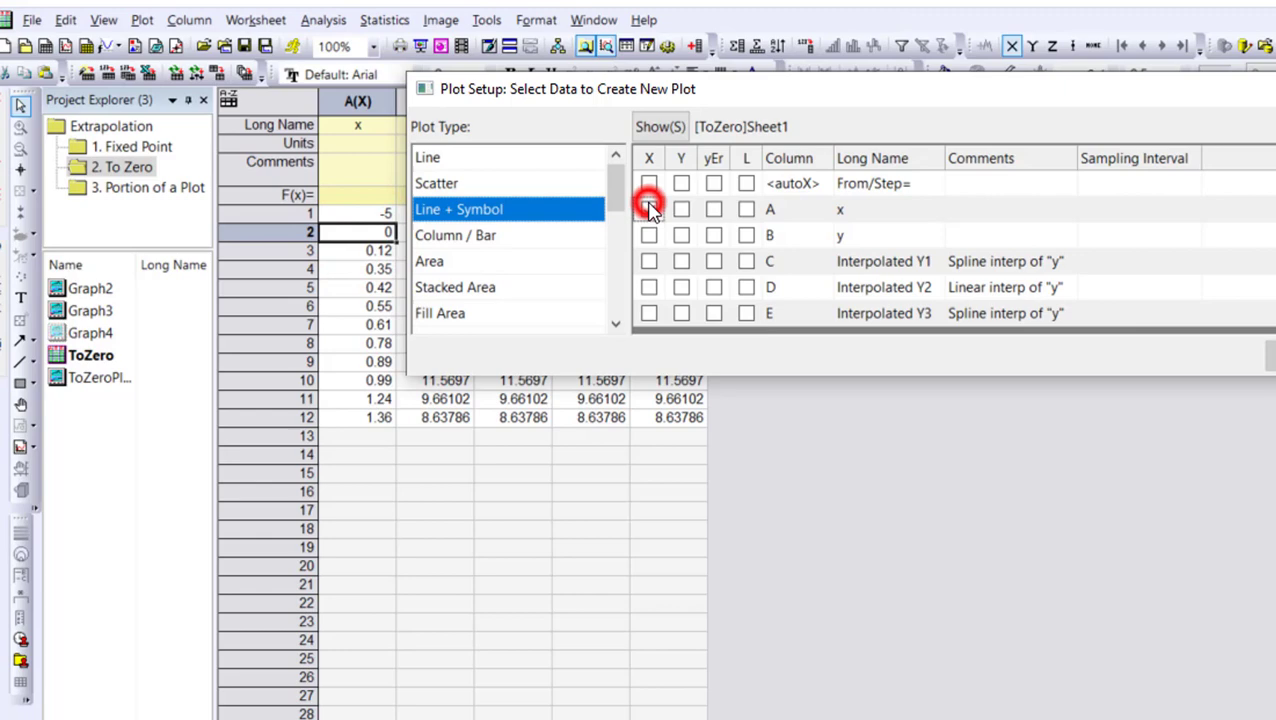
pyautogui.click(680, 313)
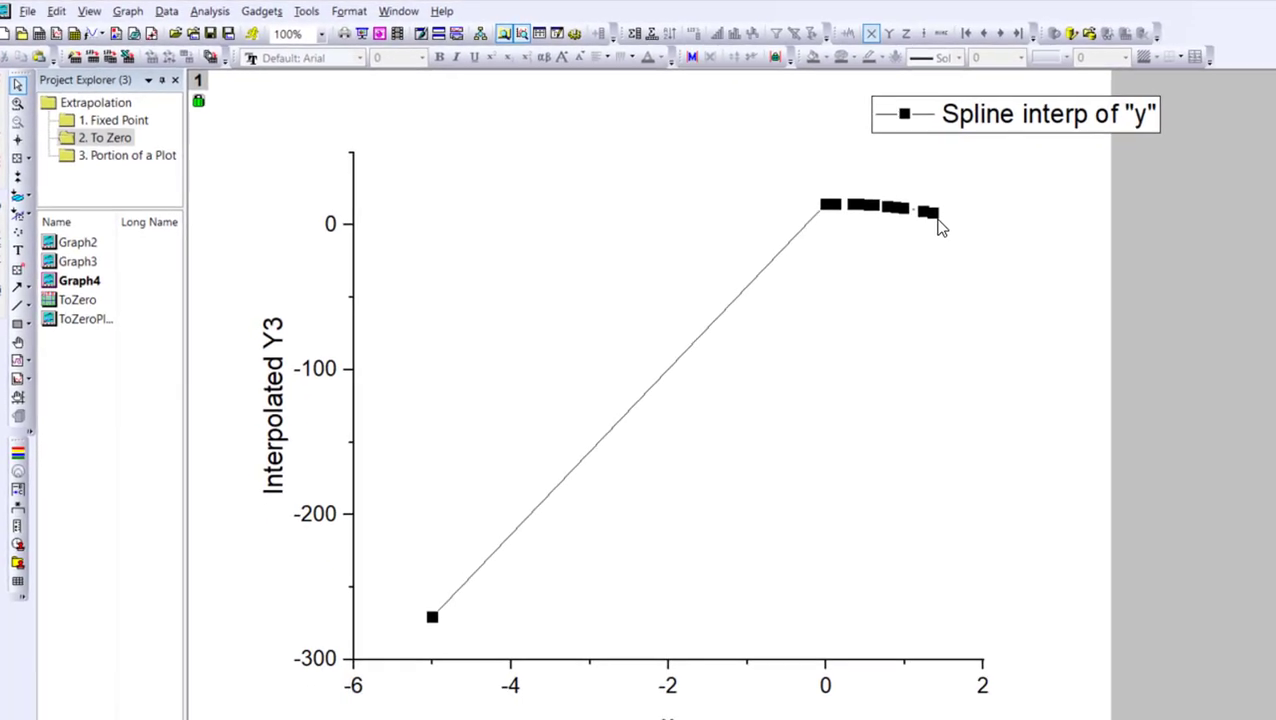
# - Compare the cubic spline graph extended to x = -5 with the linear graph and the earlier spline extrapolation to zero
pyautogui.moveTo(1062, 255)
pyautogui.moveTo(810, 192)
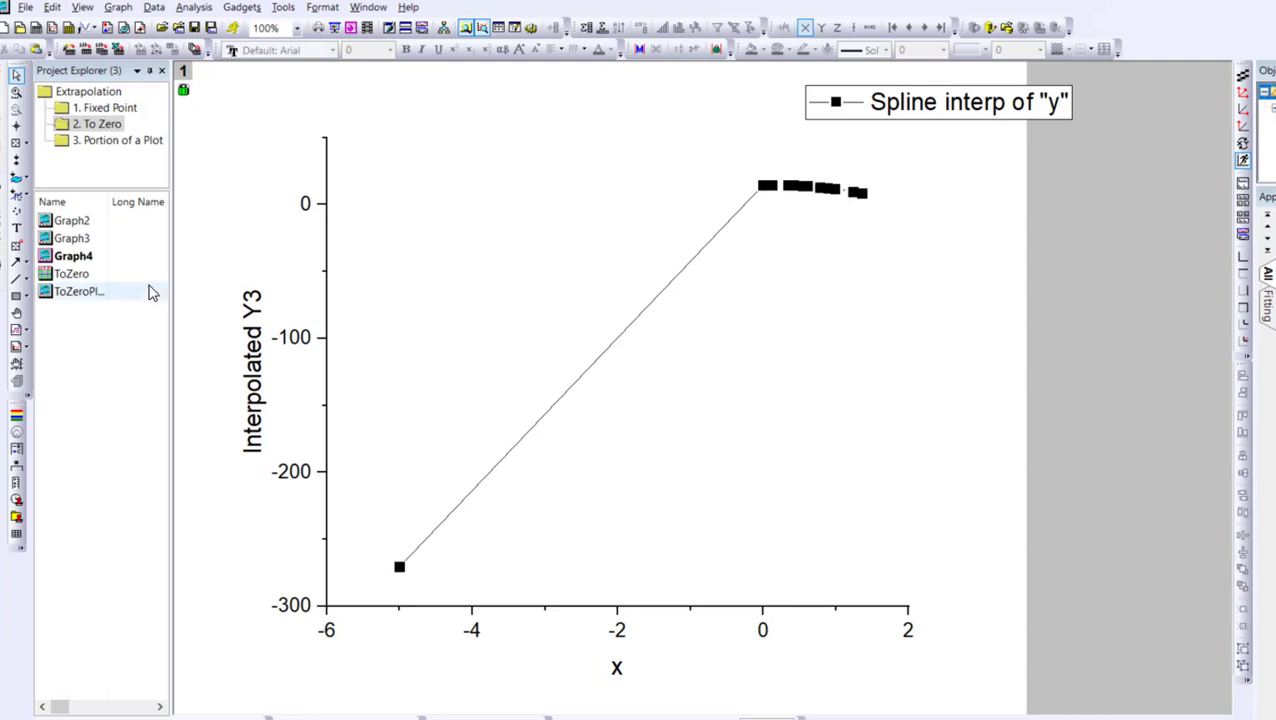
pyautogui.click(84, 238)
pyautogui.doubleClick(84, 238)
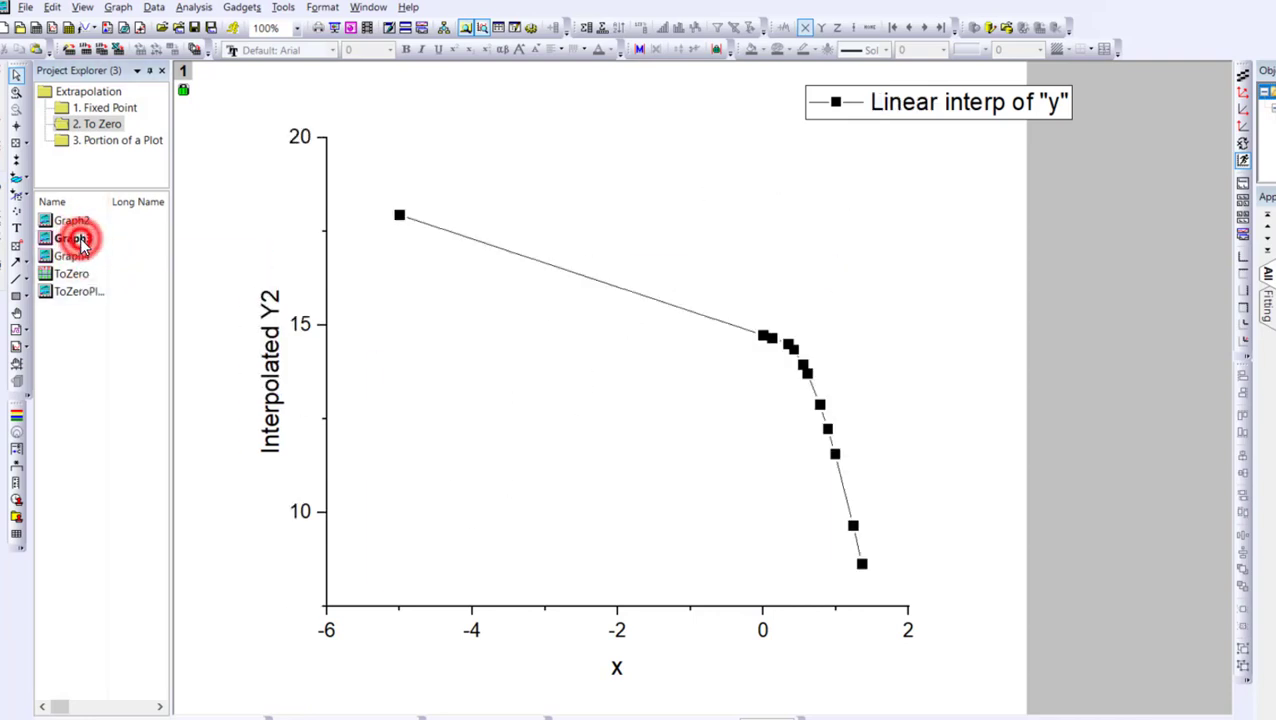
pyautogui.doubleClick(80, 221)
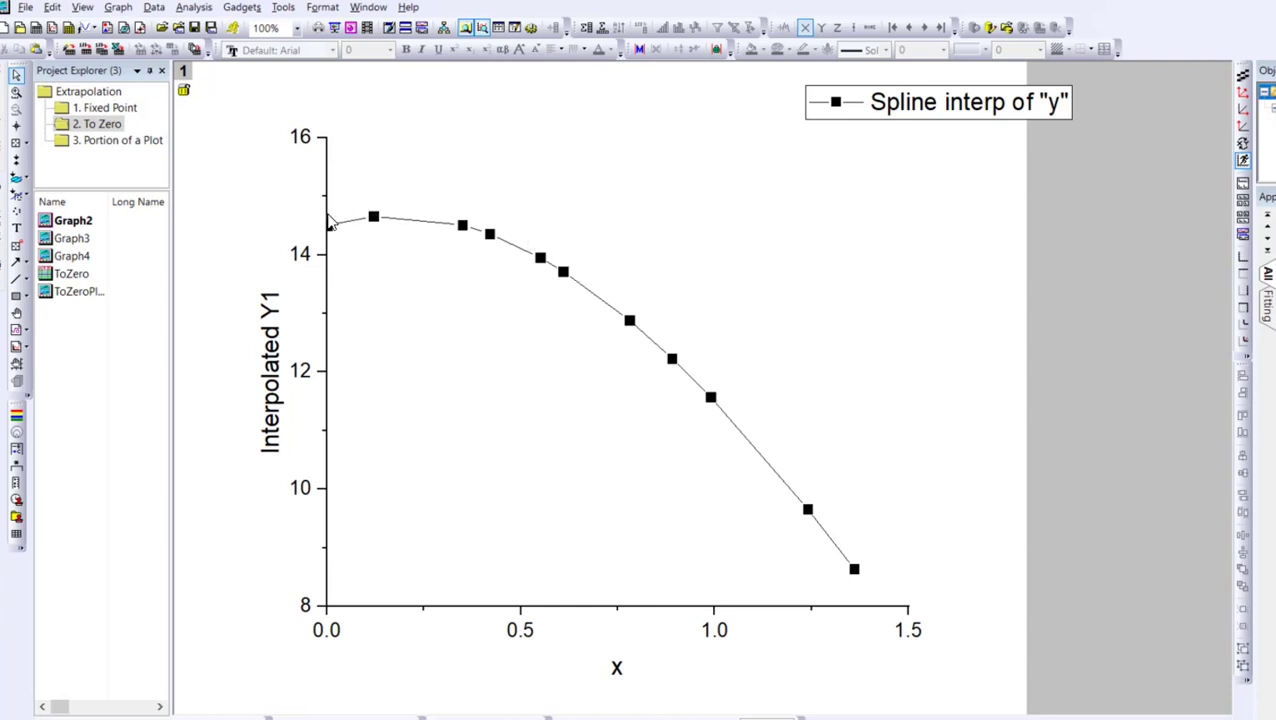
pyautogui.moveTo(344, 230)
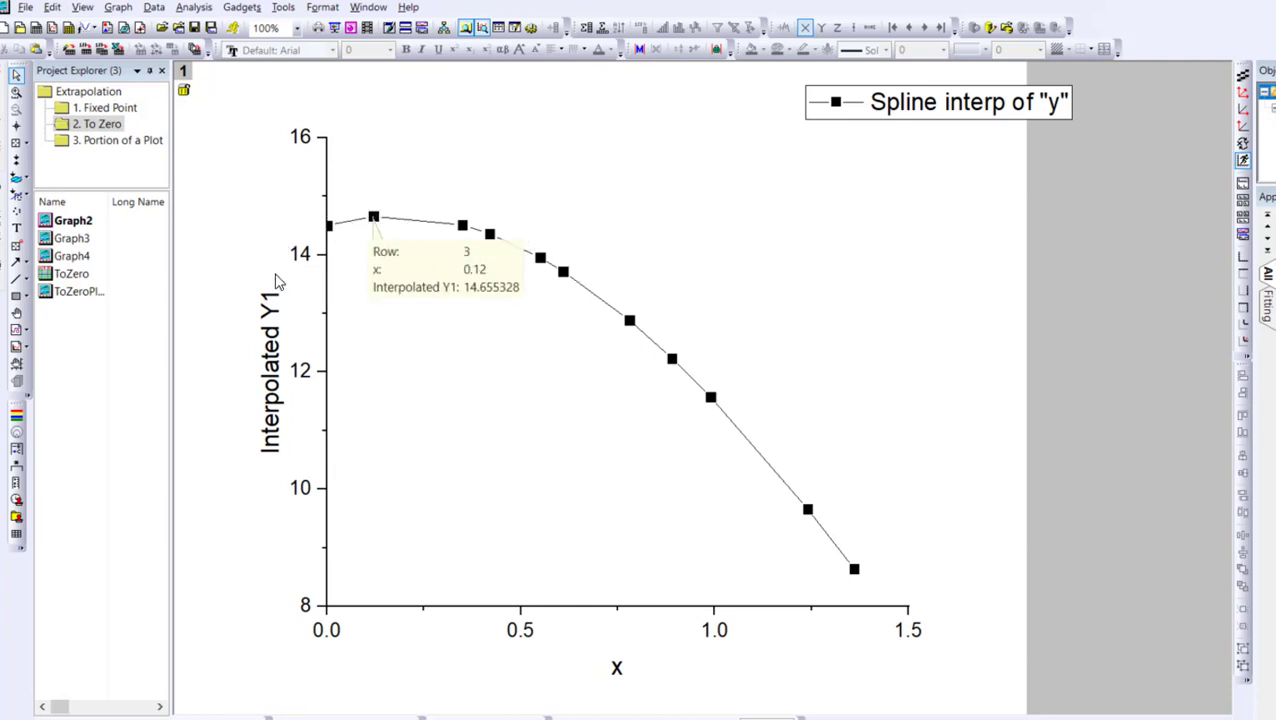
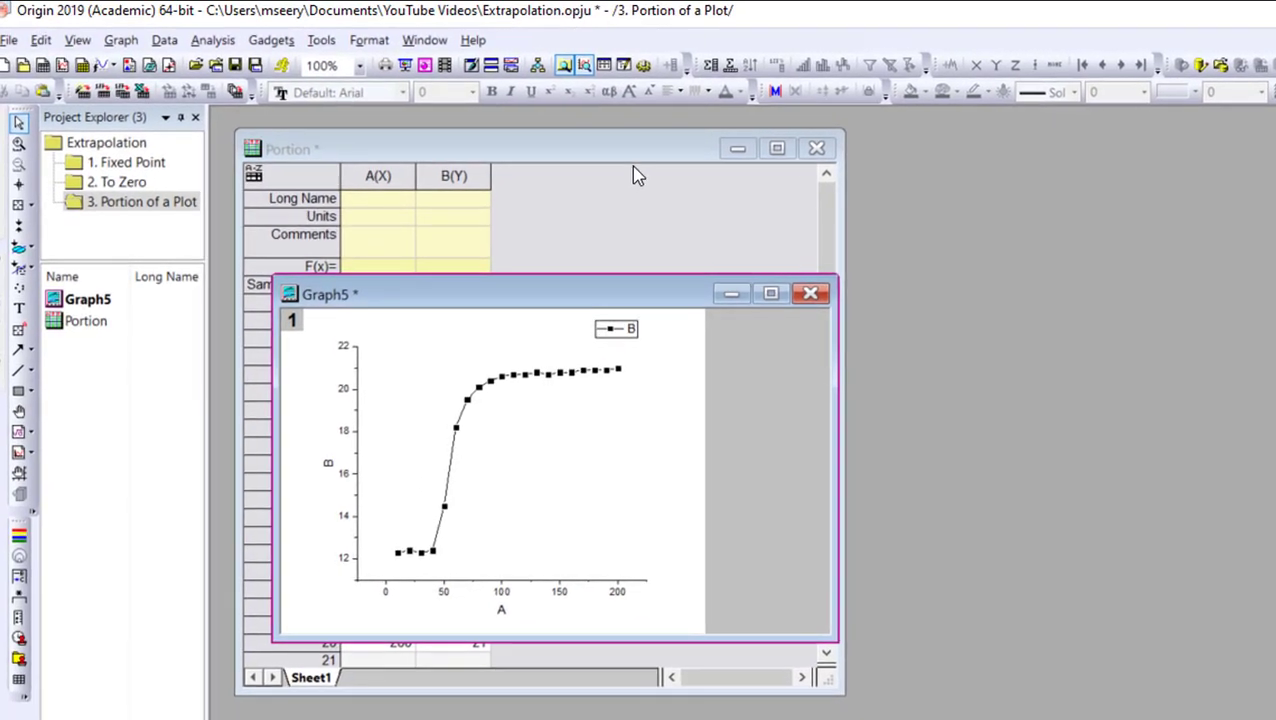
# - Move Graph5 clear of the Portion worksheet's data and label column A Time in seconds and column B Temp in deg C
pyautogui.moveTo(557, 296); pyautogui.dragTo(828, 269)
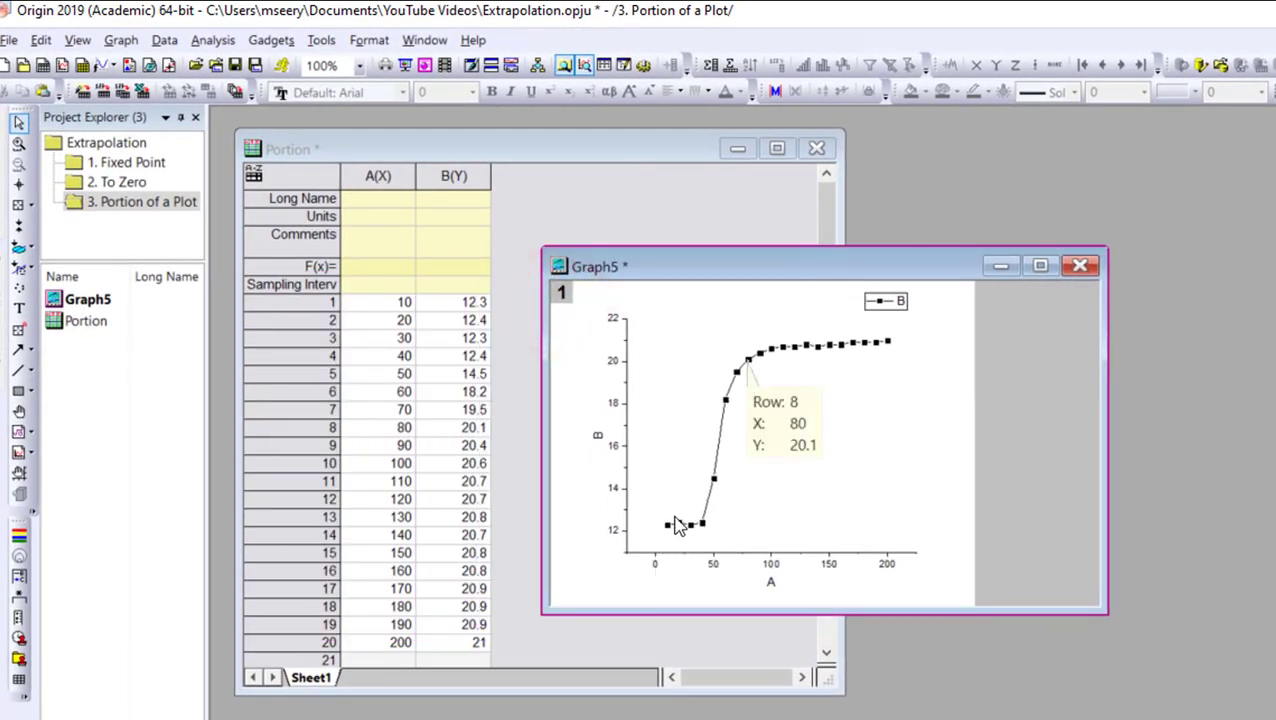
pyautogui.moveTo(679, 535)
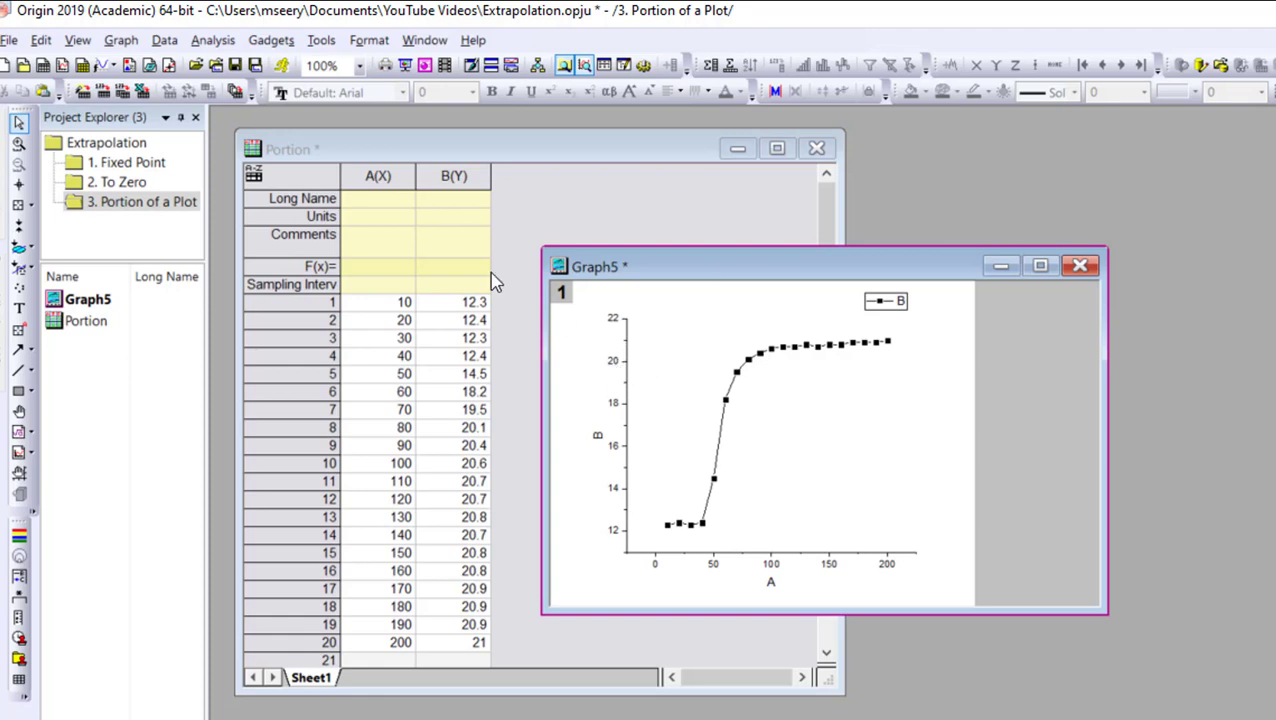
pyautogui.click(447, 204)
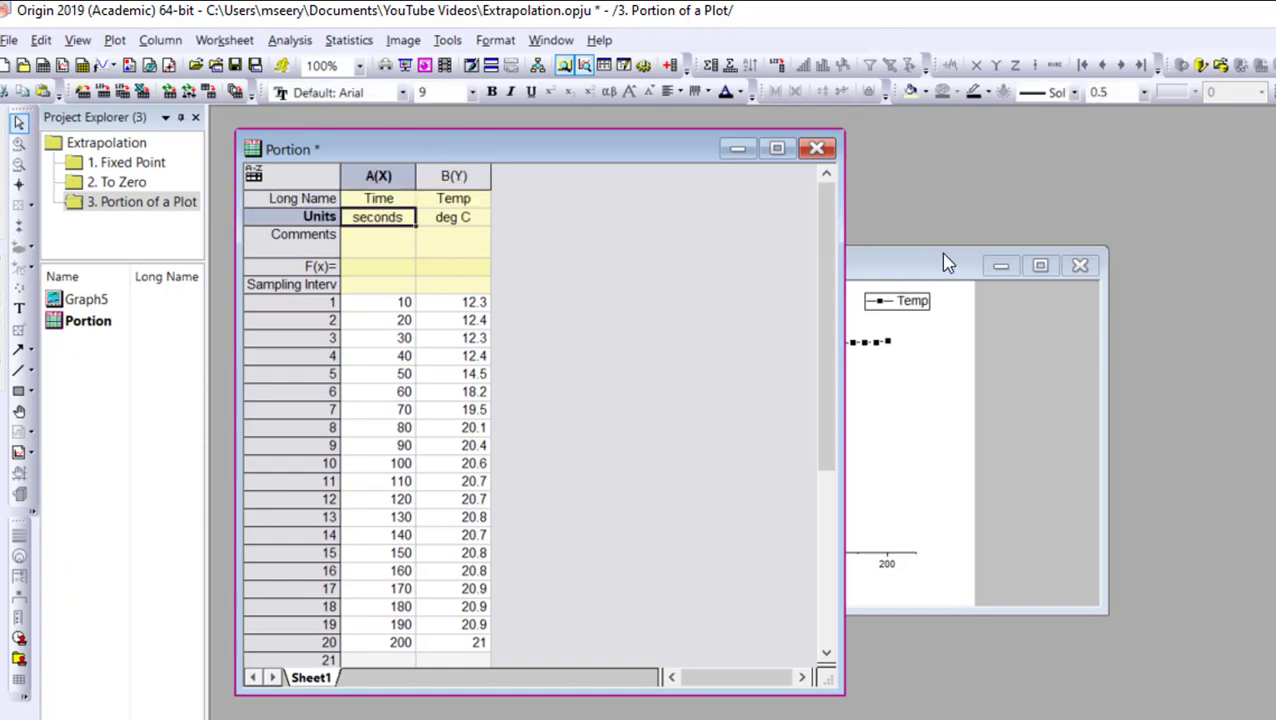
# - Examine Graph5's lower baseline and the points along its upper plateau to find where the linear portion begins
pyautogui.click(945, 262)
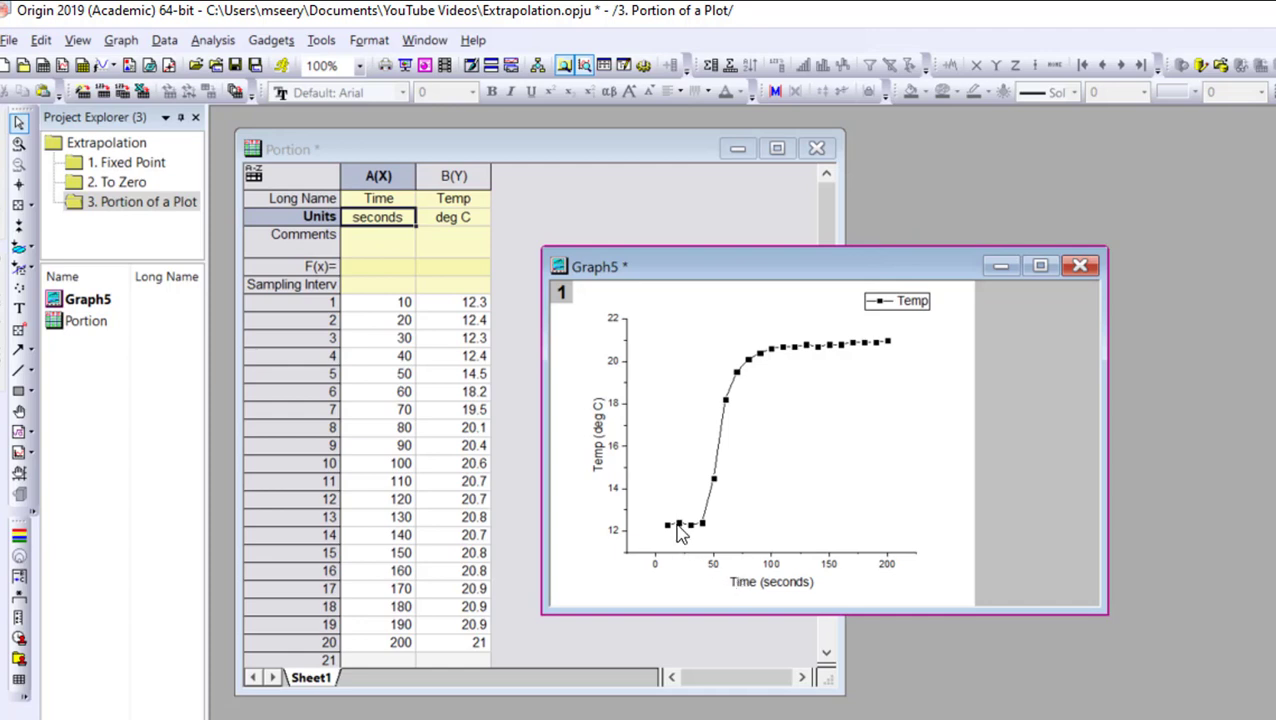
pyautogui.moveTo(677, 528)
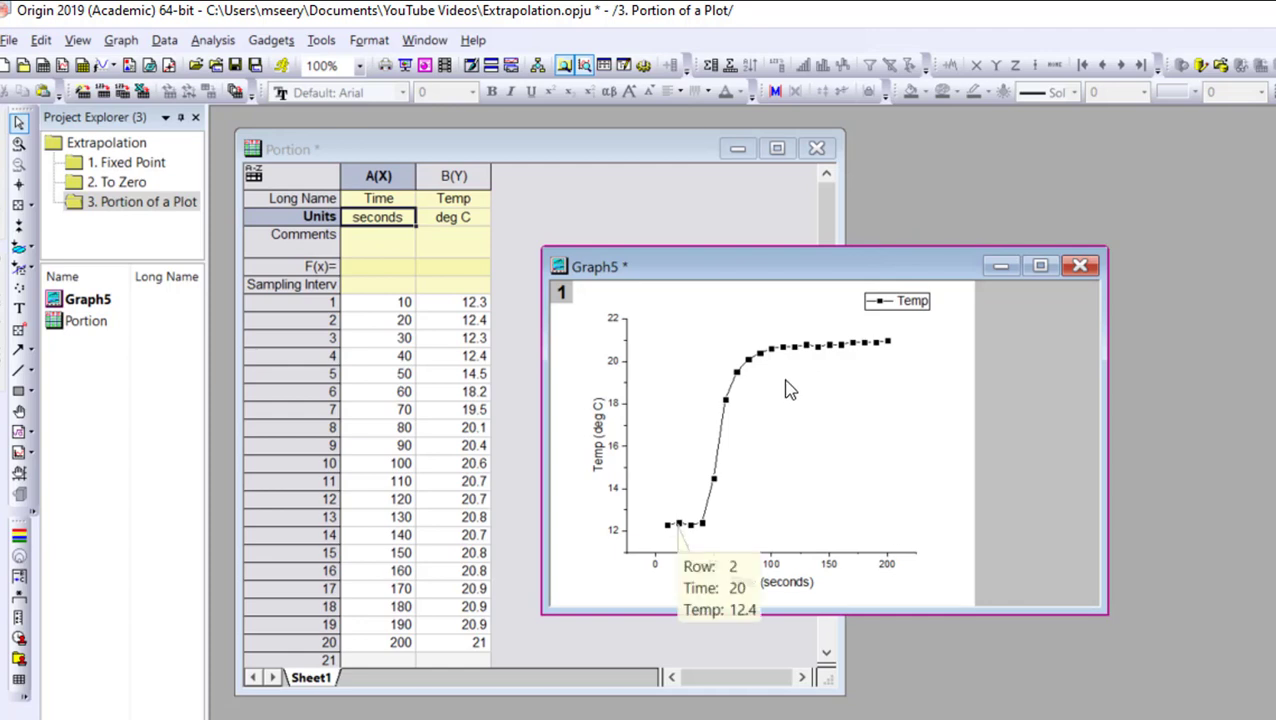
pyautogui.scroll(5, 811, 389)
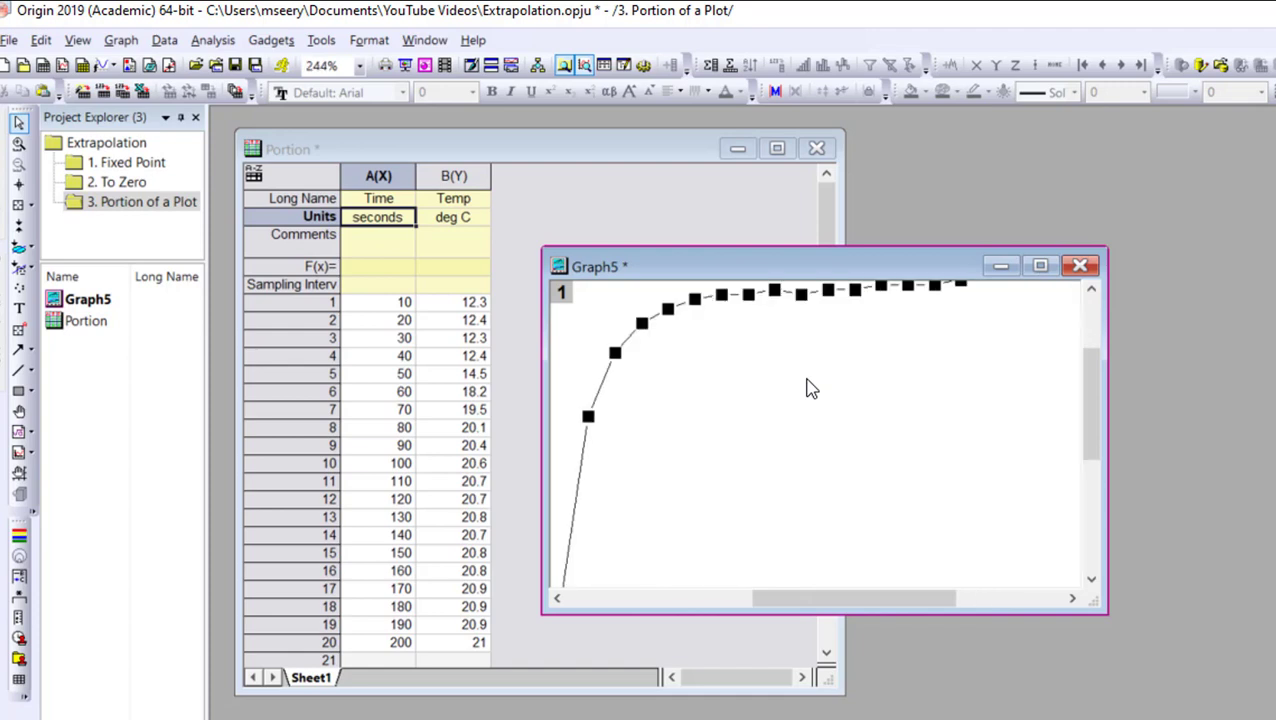
pyautogui.moveTo(1097, 452); pyautogui.dragTo(1091, 435)
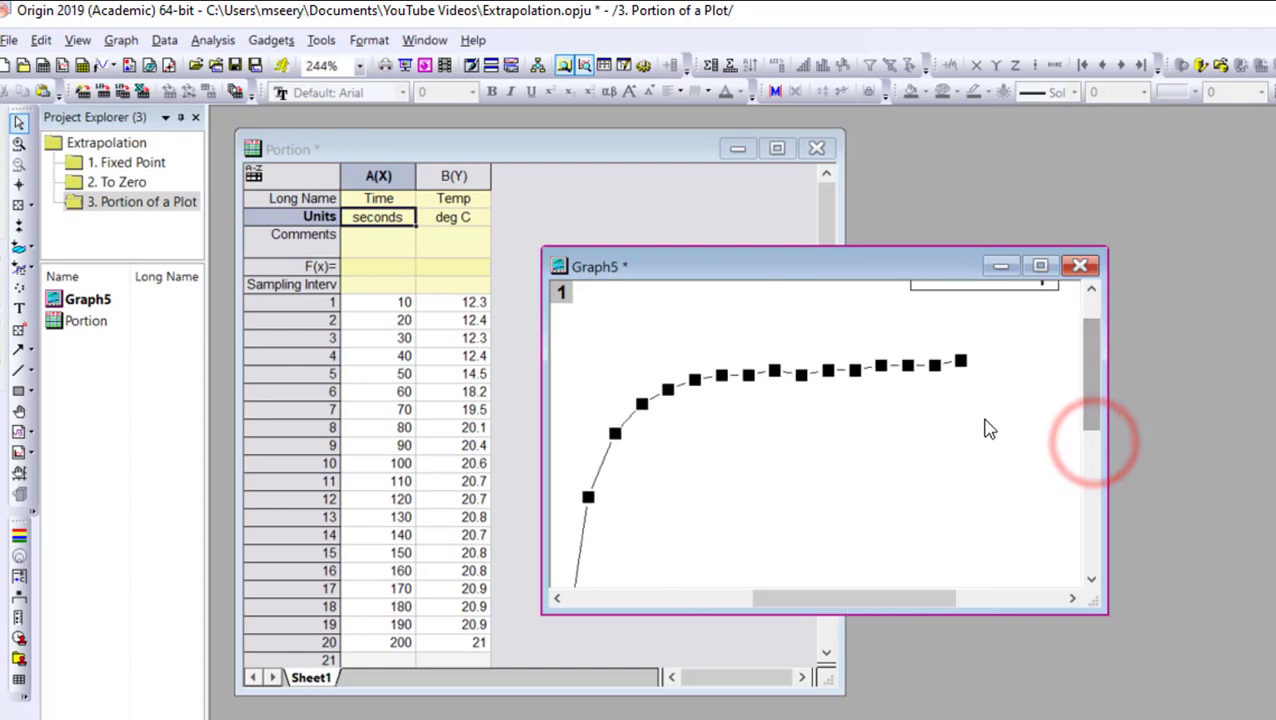
pyautogui.moveTo(957, 371)
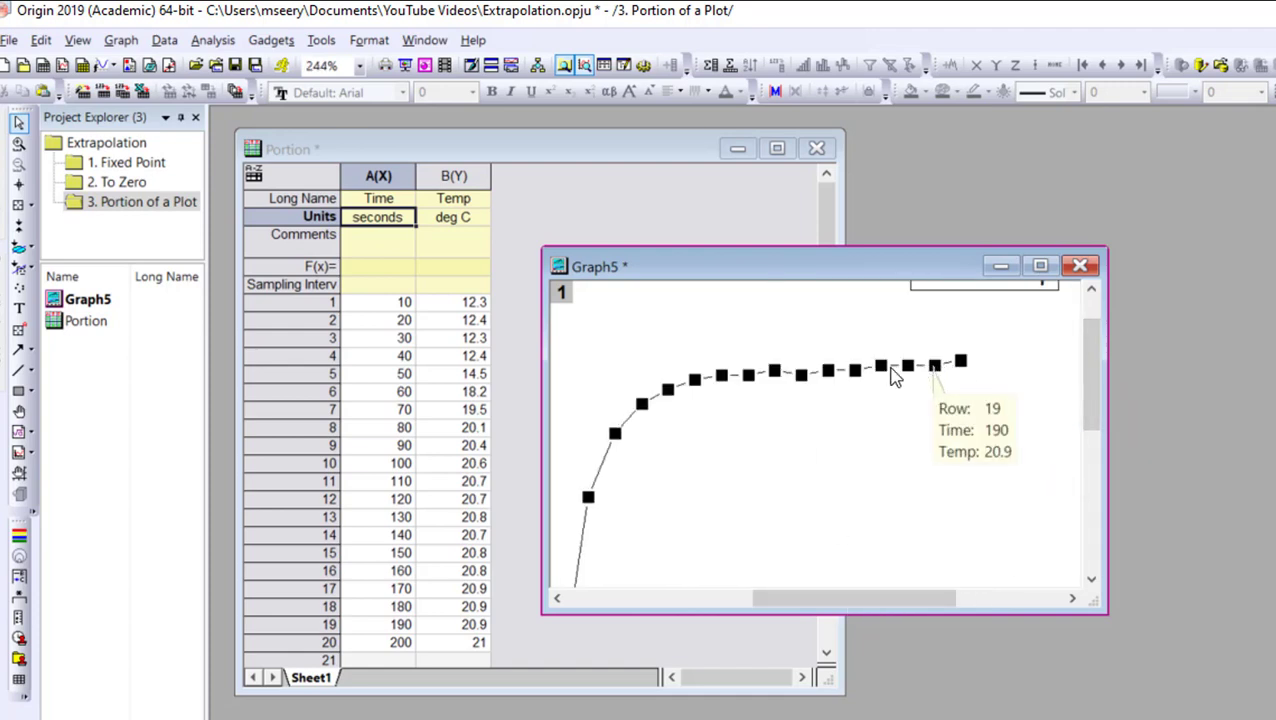
pyautogui.moveTo(851, 375)
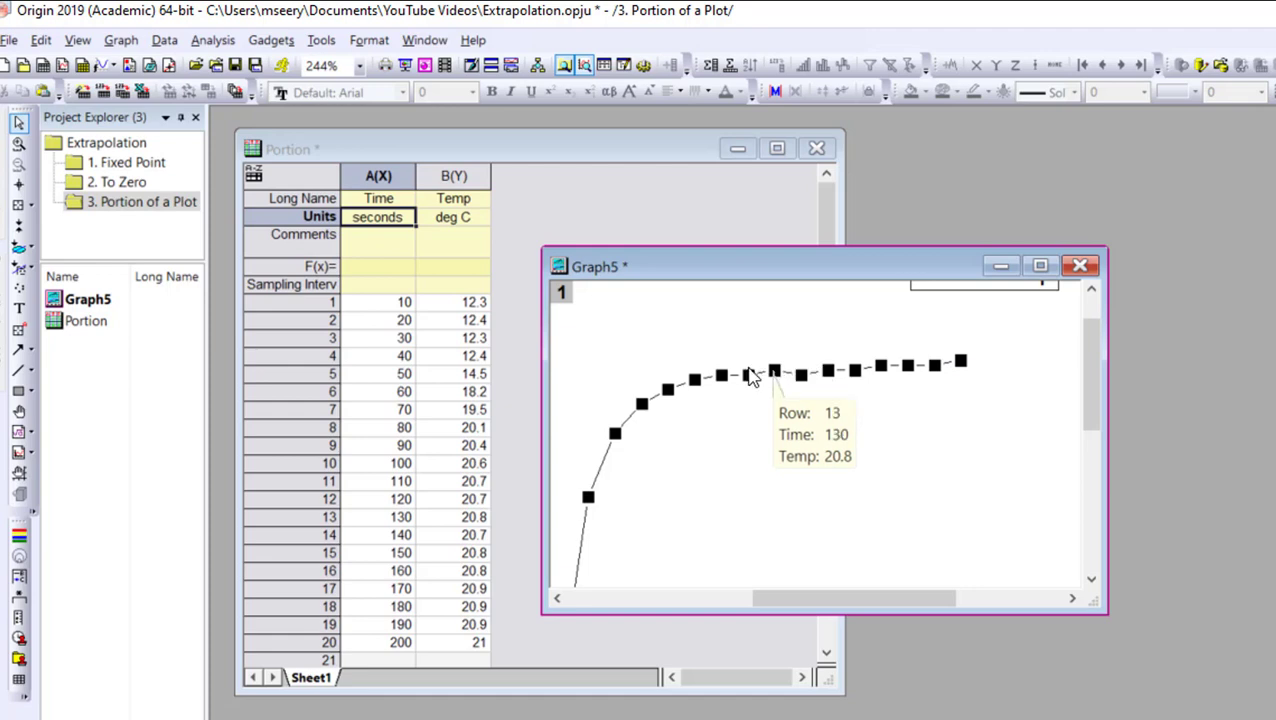
pyautogui.moveTo(717, 370)
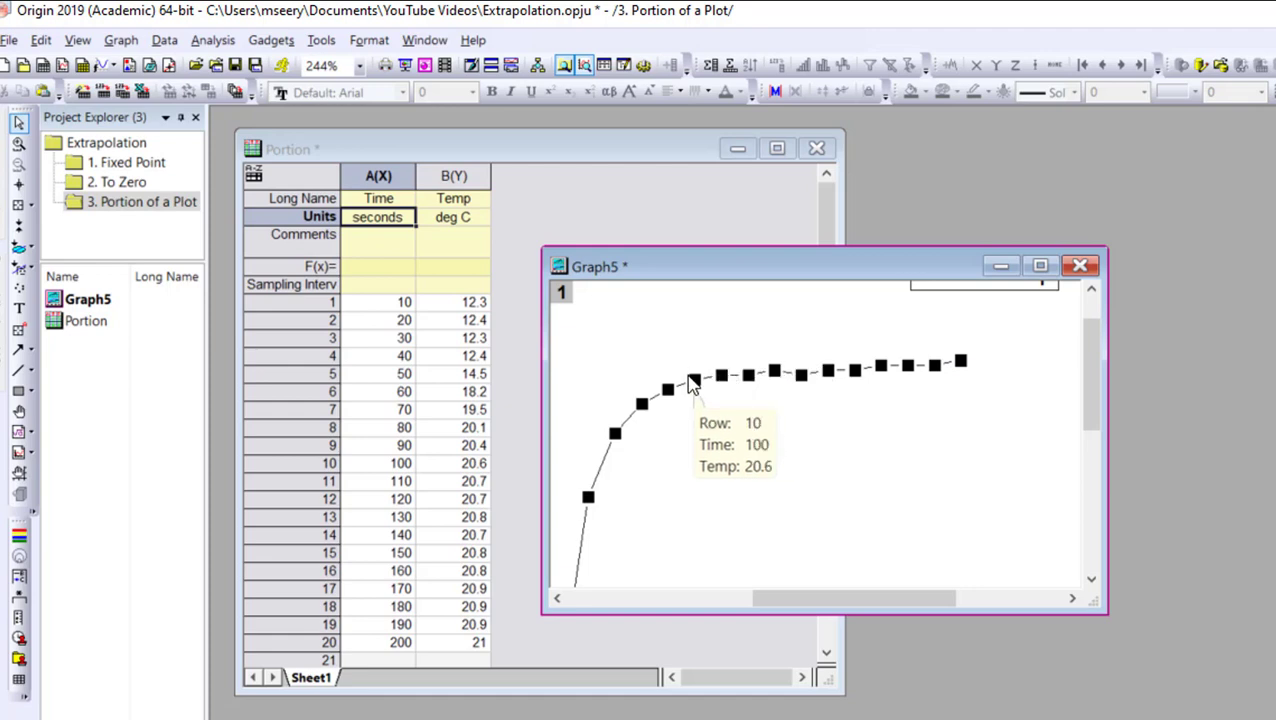
pyautogui.moveTo(668, 393)
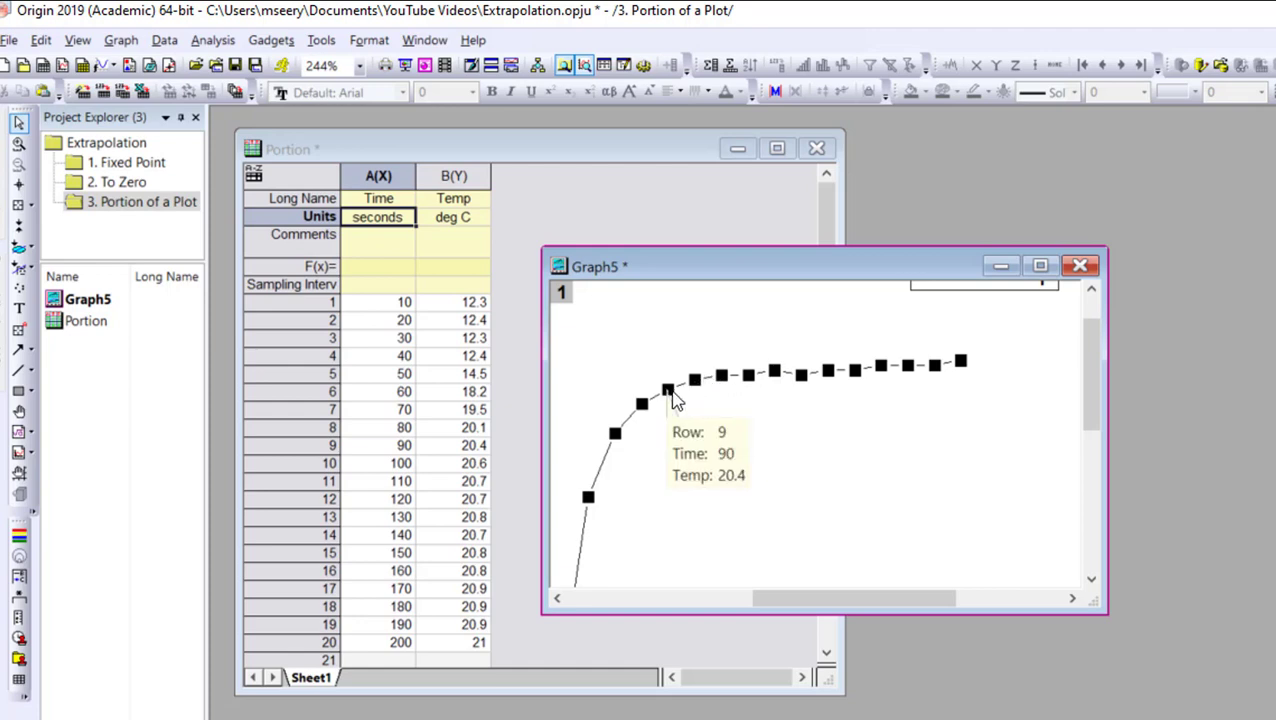
pyautogui.moveTo(655, 422)
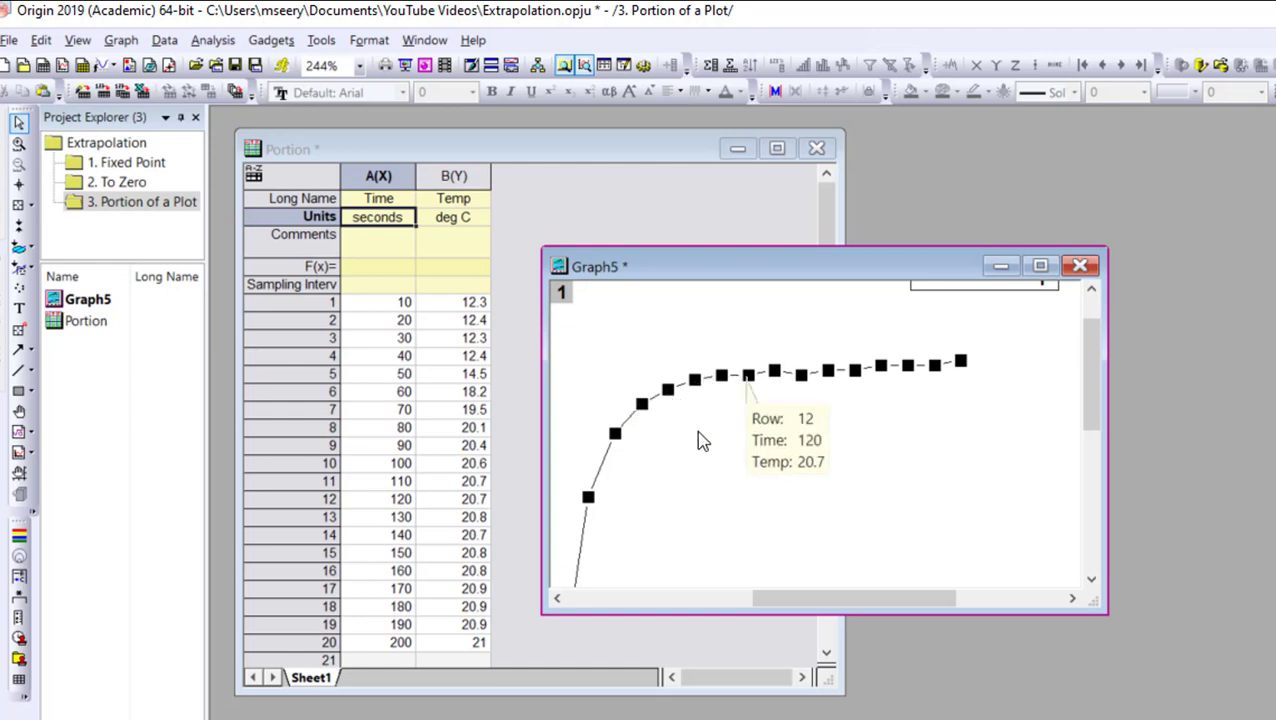
# - In the Portion worksheet, insert a row above the 110-second row and enter 0 as its Time value
pyautogui.click(410, 482)
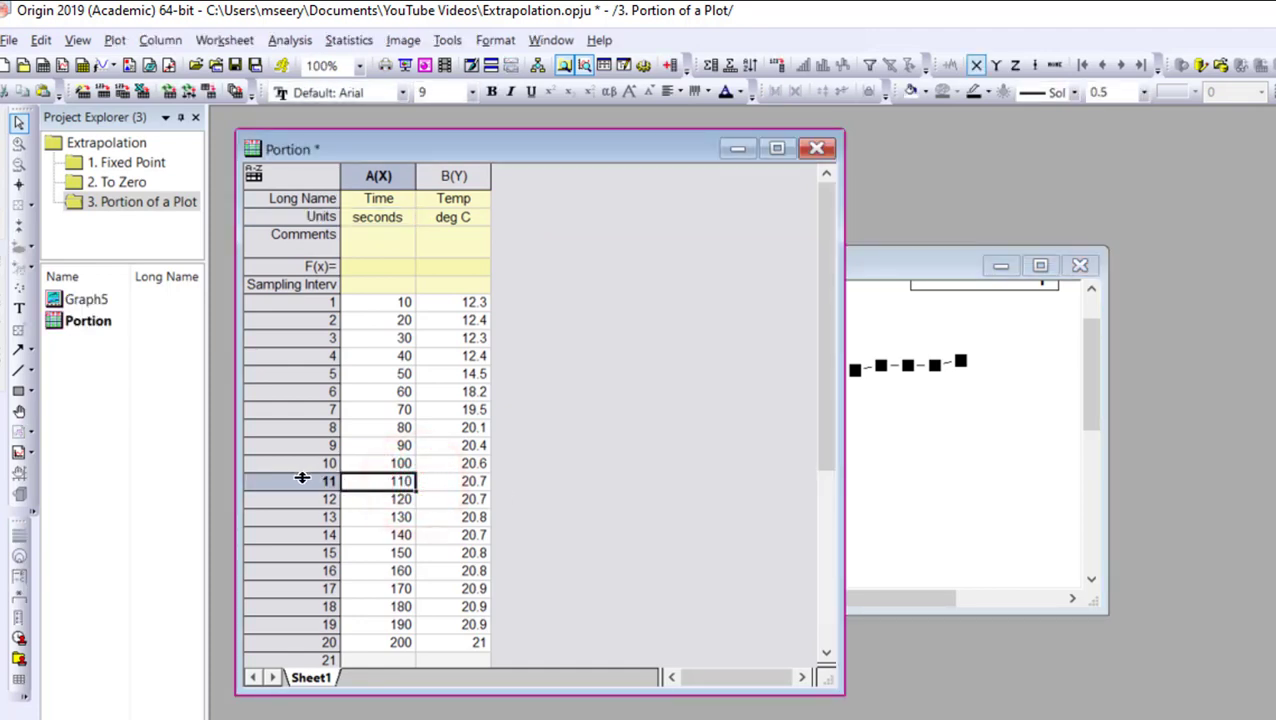
pyautogui.click(296, 480)
pyautogui.rightClick(296, 480)
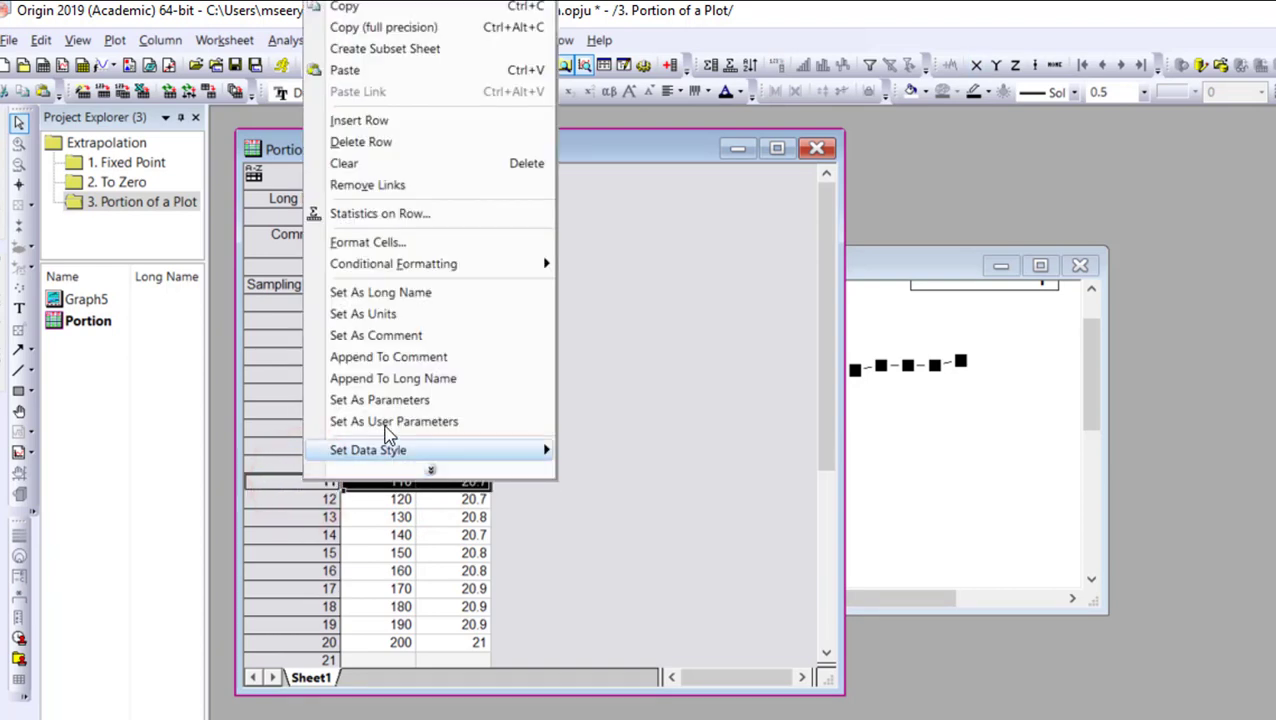
pyautogui.click(427, 119)
pyautogui.click(372, 484)
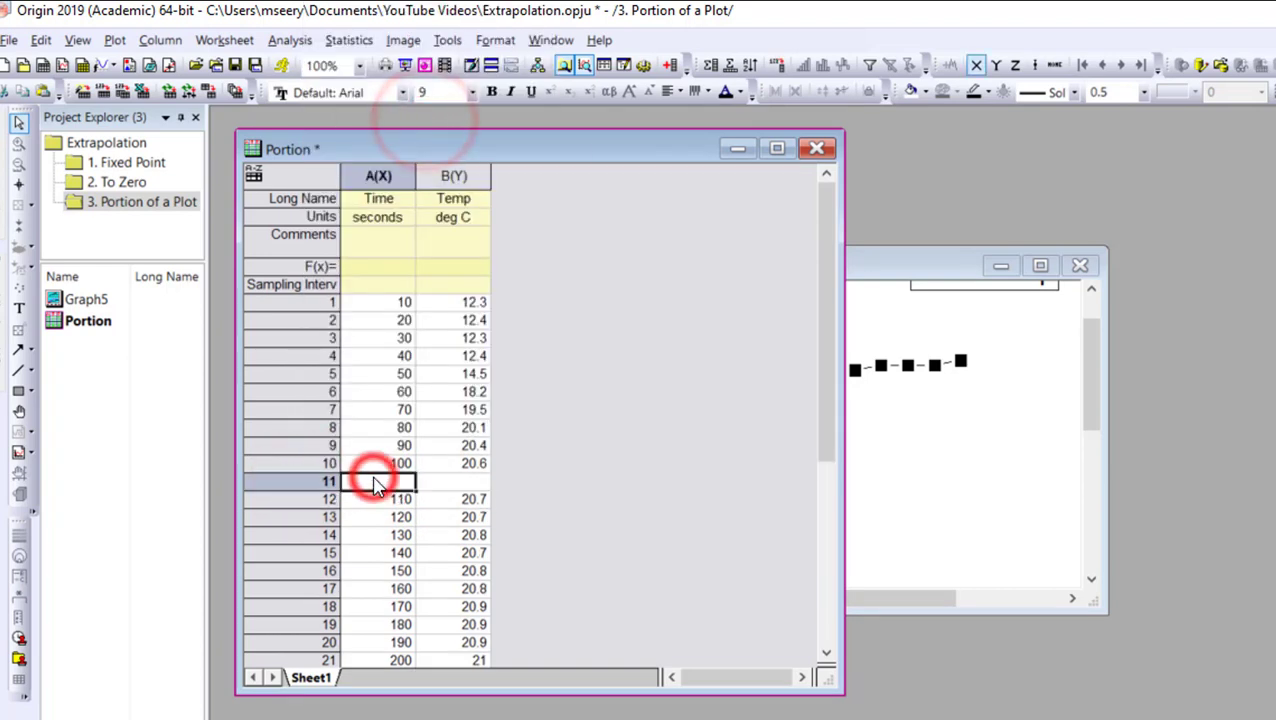
pyautogui.write('0')
pyautogui.press('Return')
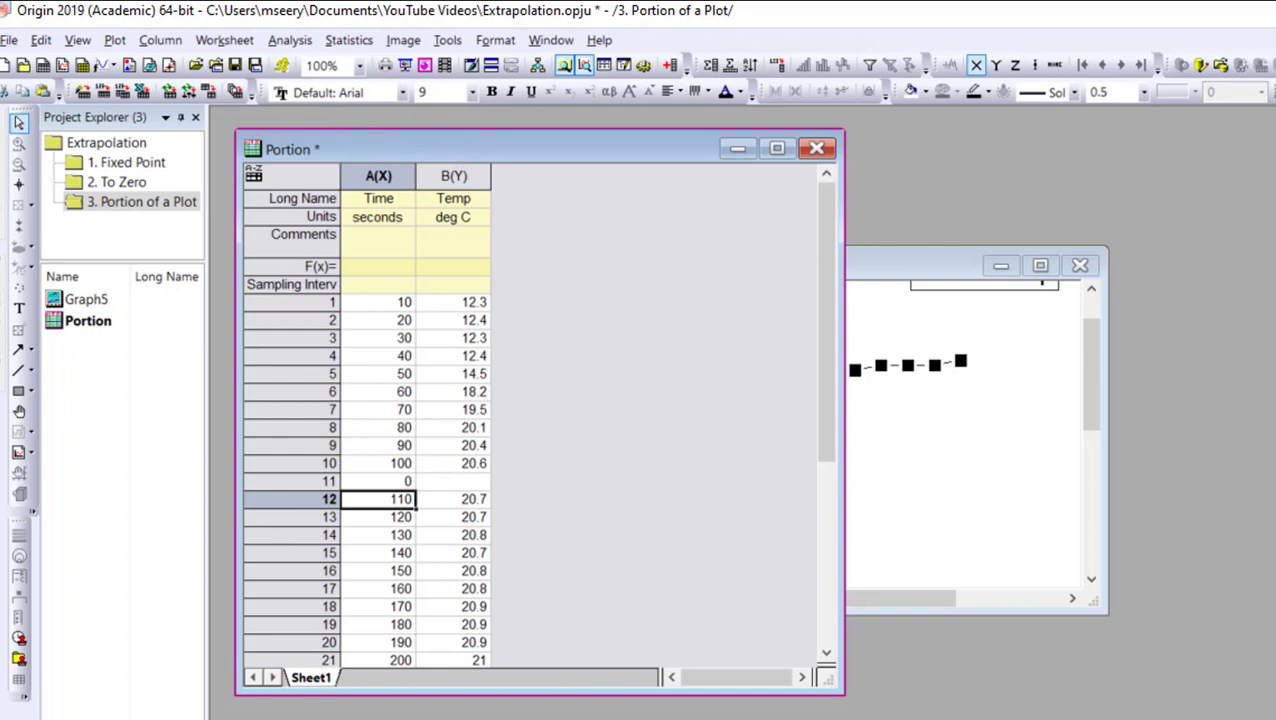
# - Enlarge the Portion worksheet window and add one new column at the end of the sheet
pyautogui.moveTo(838, 692); pyautogui.dragTo(862, 718)
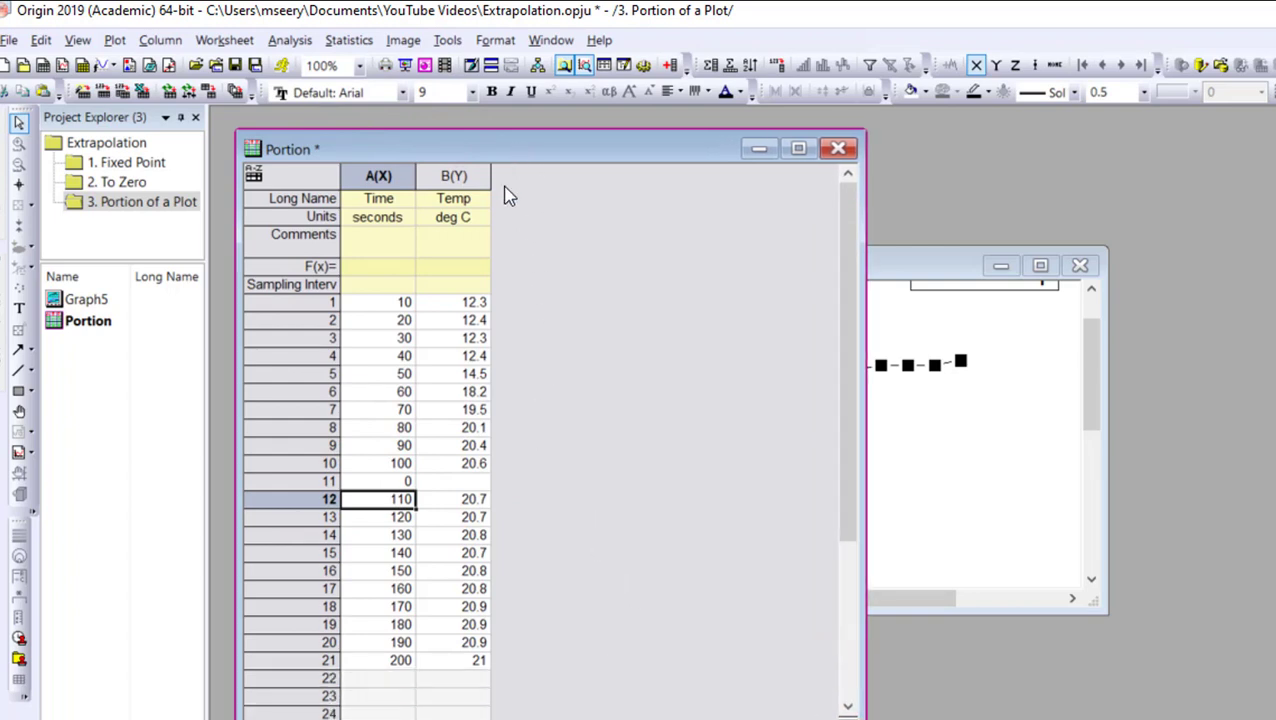
pyautogui.hotkey('ctrl', 'd')
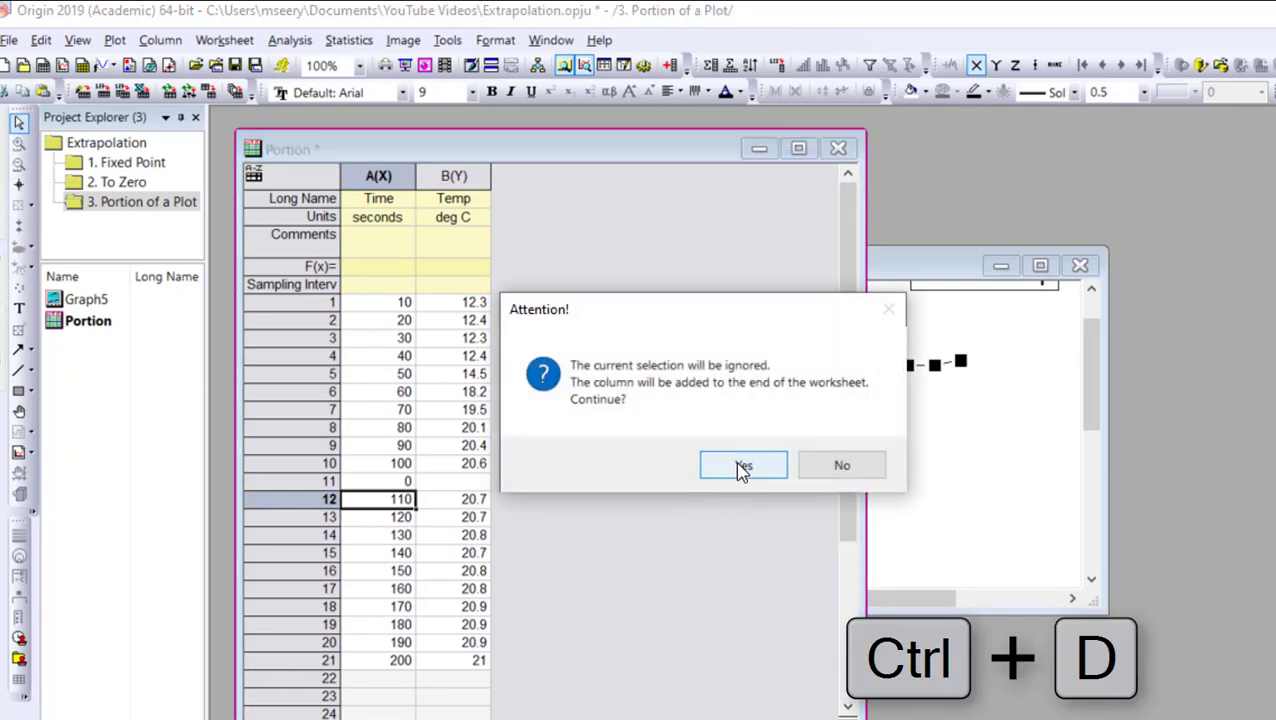
pyautogui.click(741, 467)
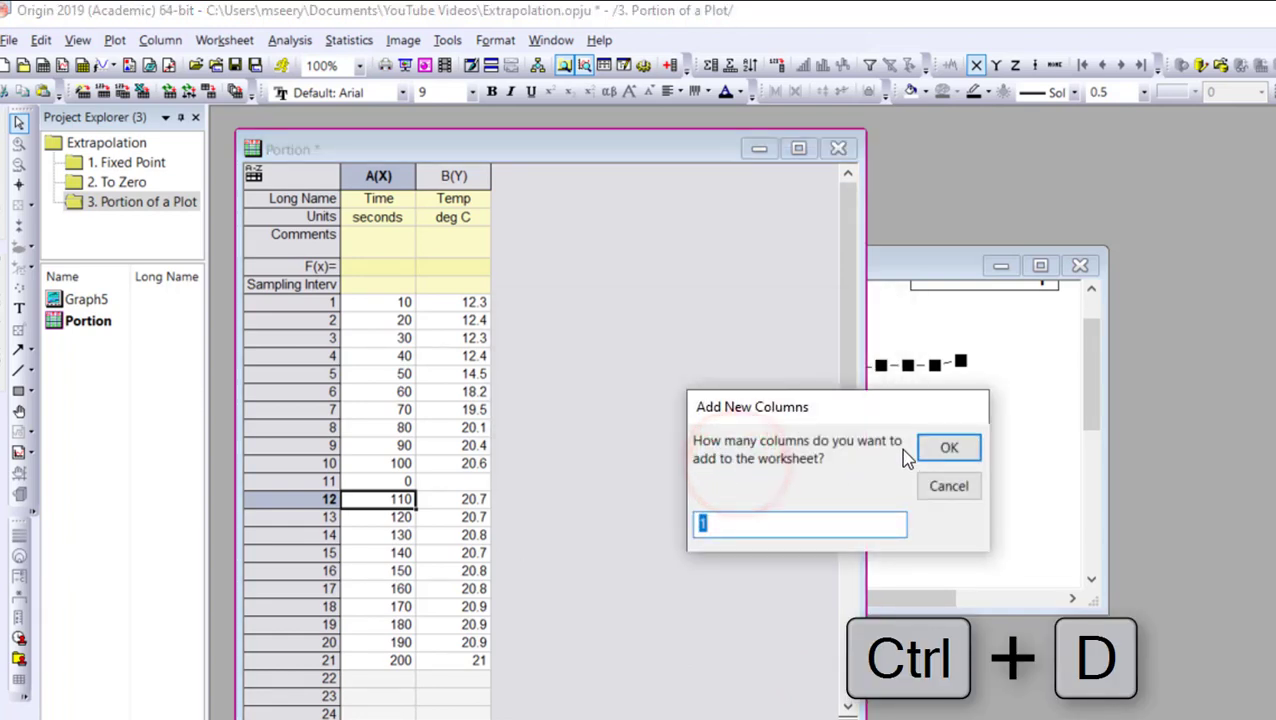
pyautogui.click(949, 452)
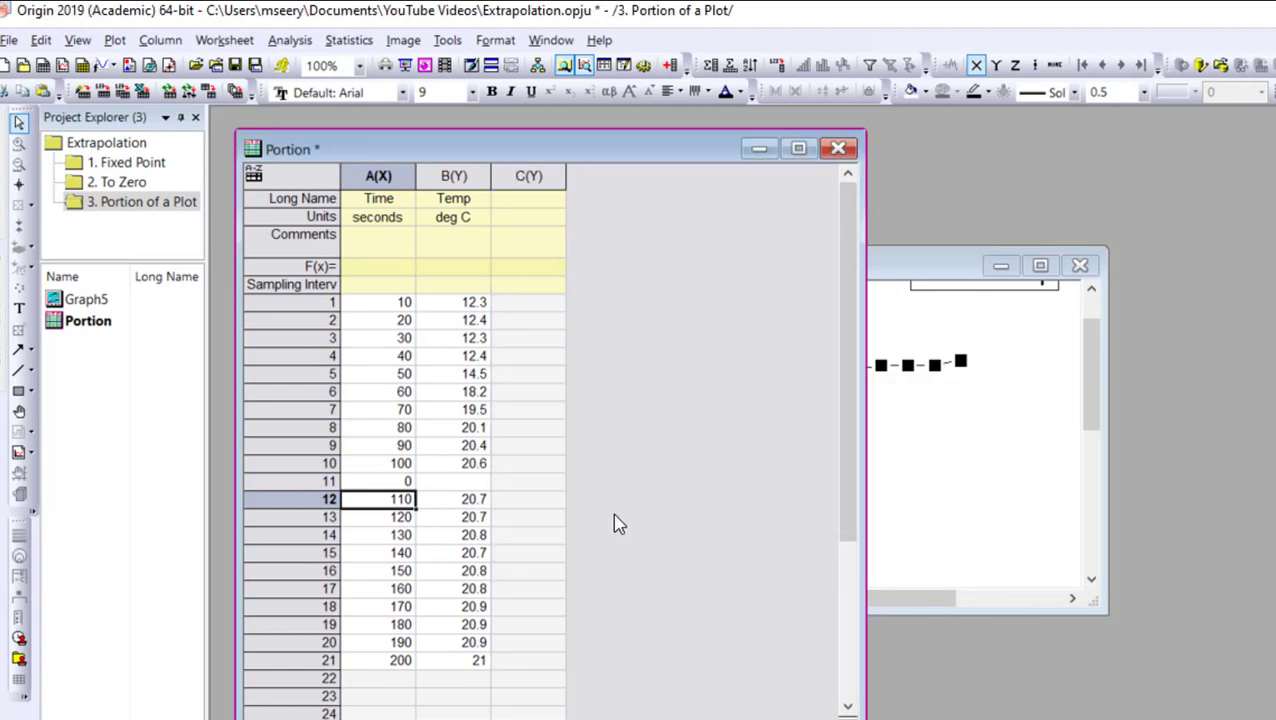
# - Set up a Y from X extrapolation with Time rows 11 to 21 as X values and Time and Temp rows 12 to 21 as input
pyautogui.click(287, 41)
pyautogui.moveTo(323, 61)
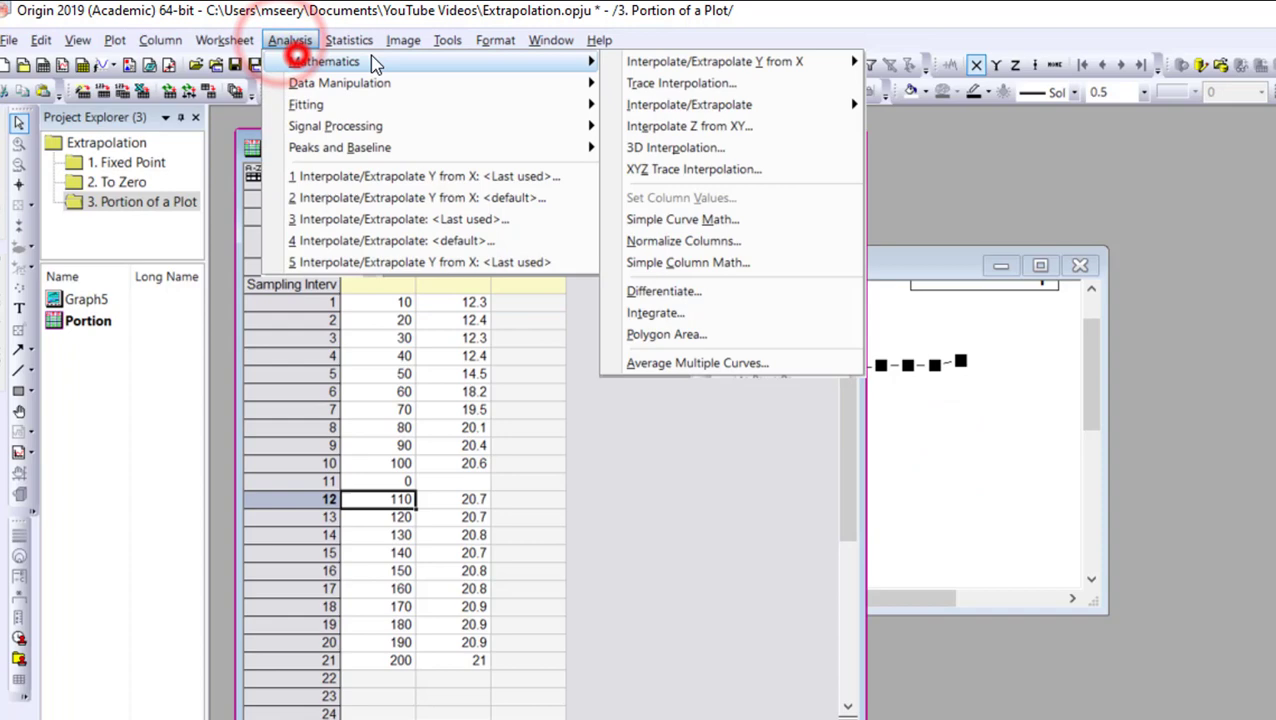
pyautogui.click(672, 60)
pyautogui.click(930, 90)
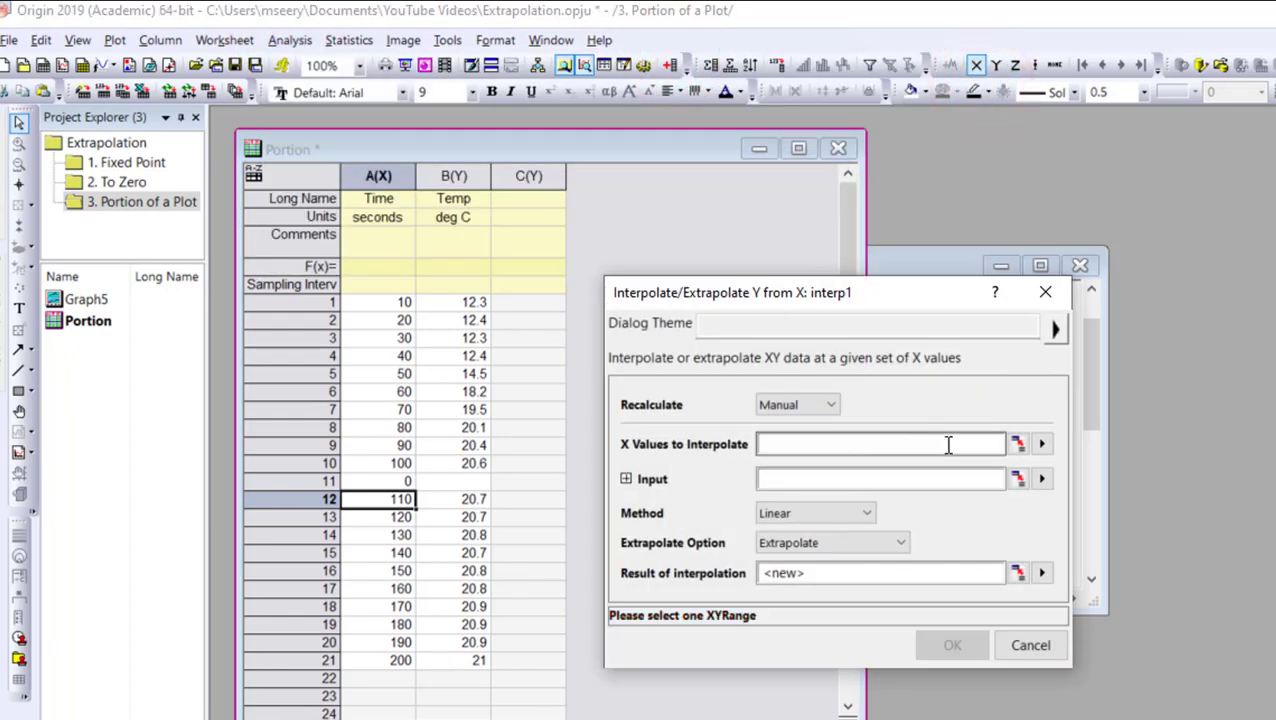
pyautogui.click(1018, 444)
pyautogui.moveTo(390, 481); pyautogui.dragTo(404, 660)
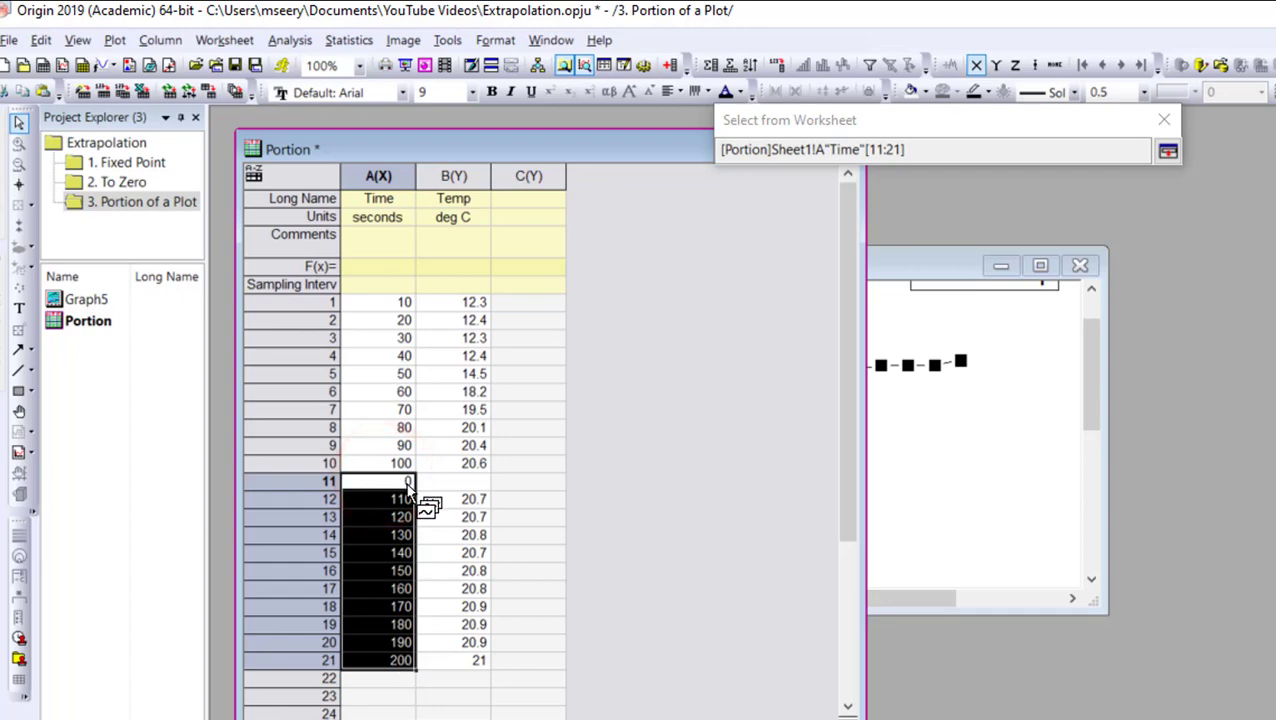
pyautogui.click(1167, 149)
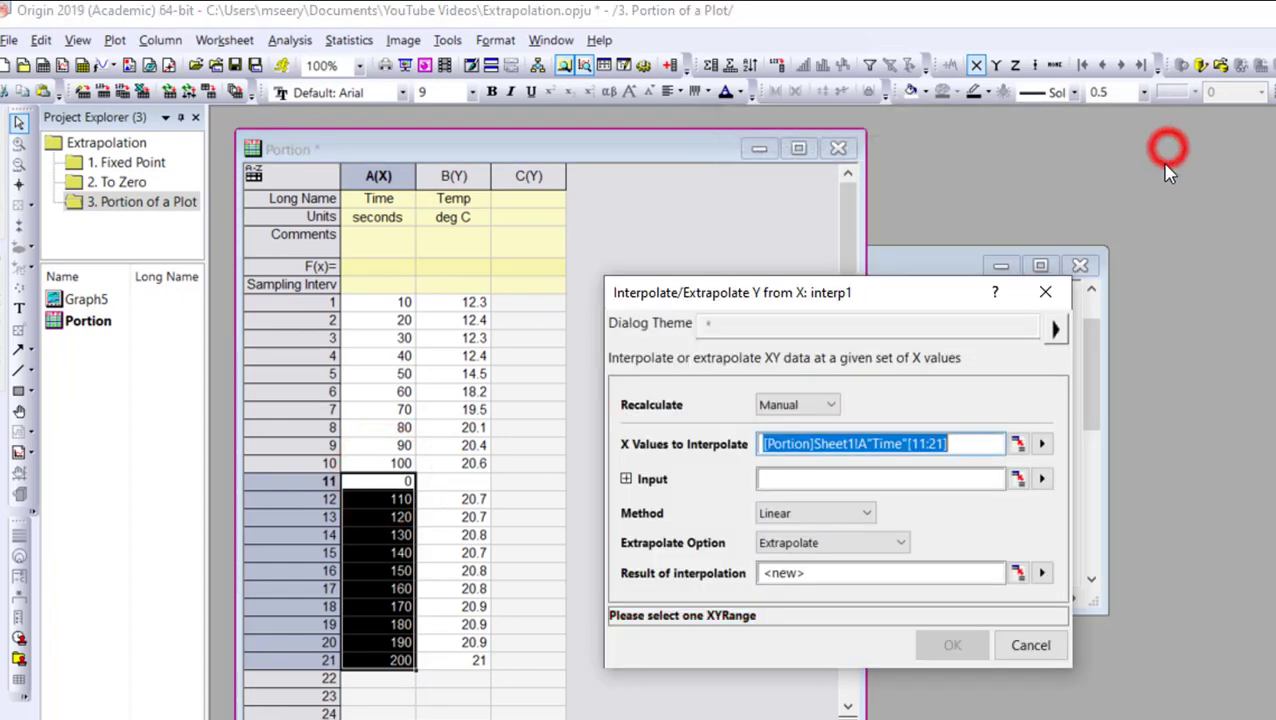
pyautogui.click(1018, 479)
pyautogui.moveTo(398, 499); pyautogui.dragTo(478, 665)
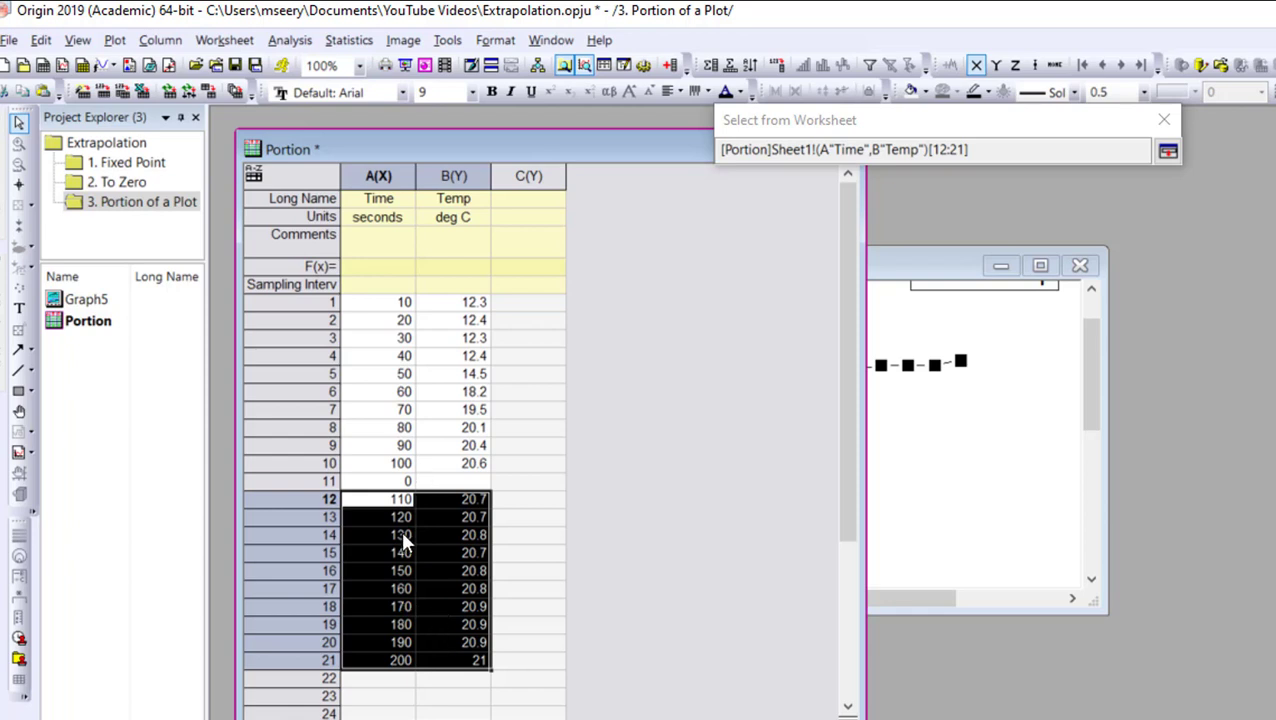
pyautogui.click(1167, 150)
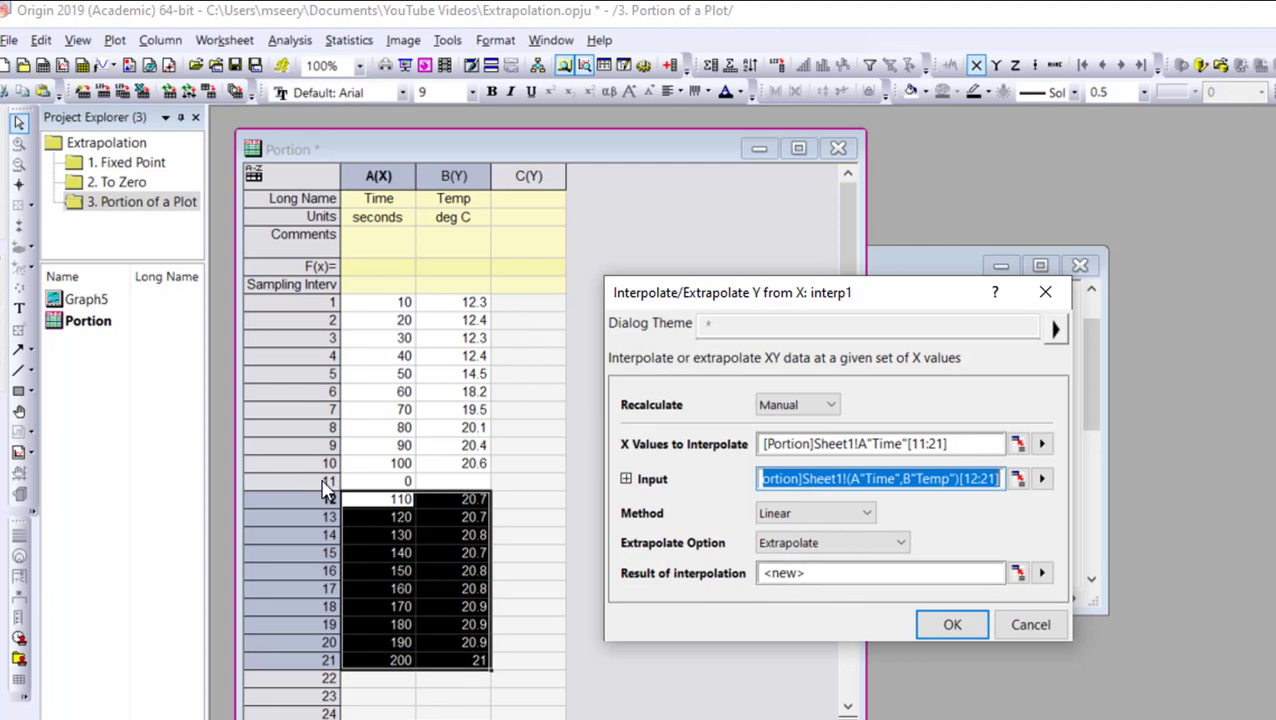
# - Direct the result to rows 11 to 21 of column C and run the extrapolation with the Linear method
pyautogui.click(1017, 572)
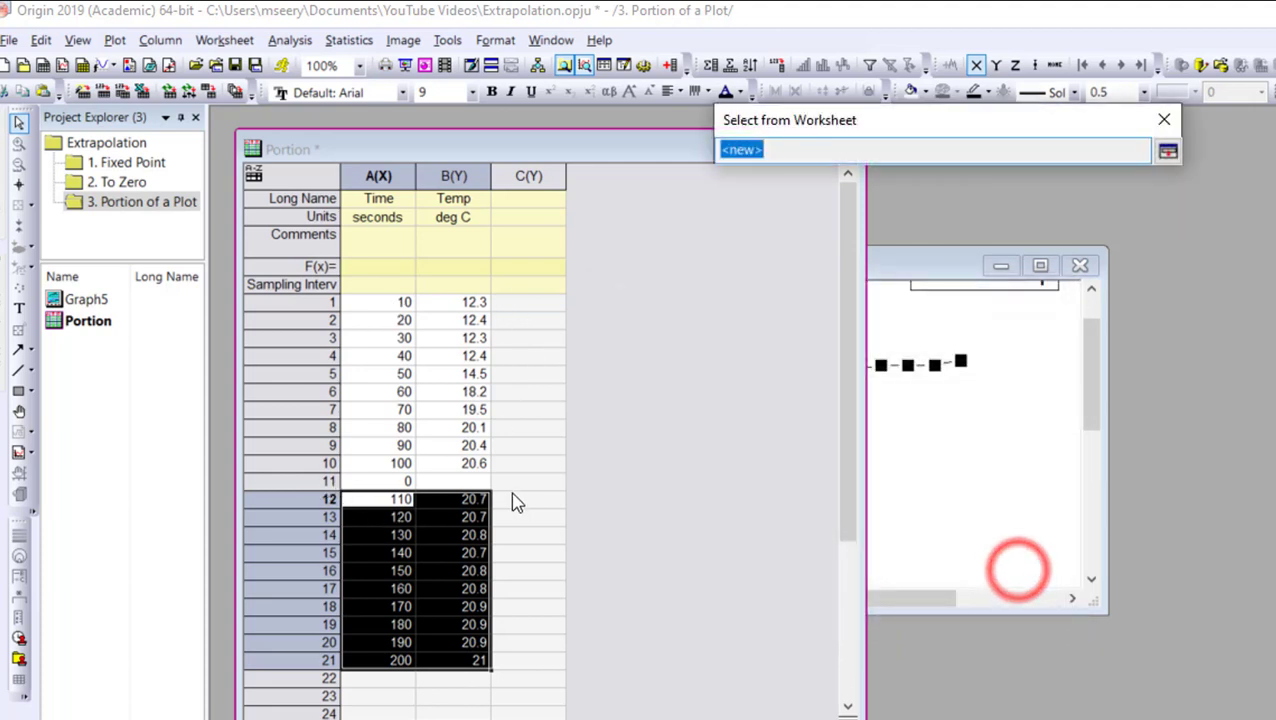
pyautogui.moveTo(512, 480); pyautogui.dragTo(515, 662)
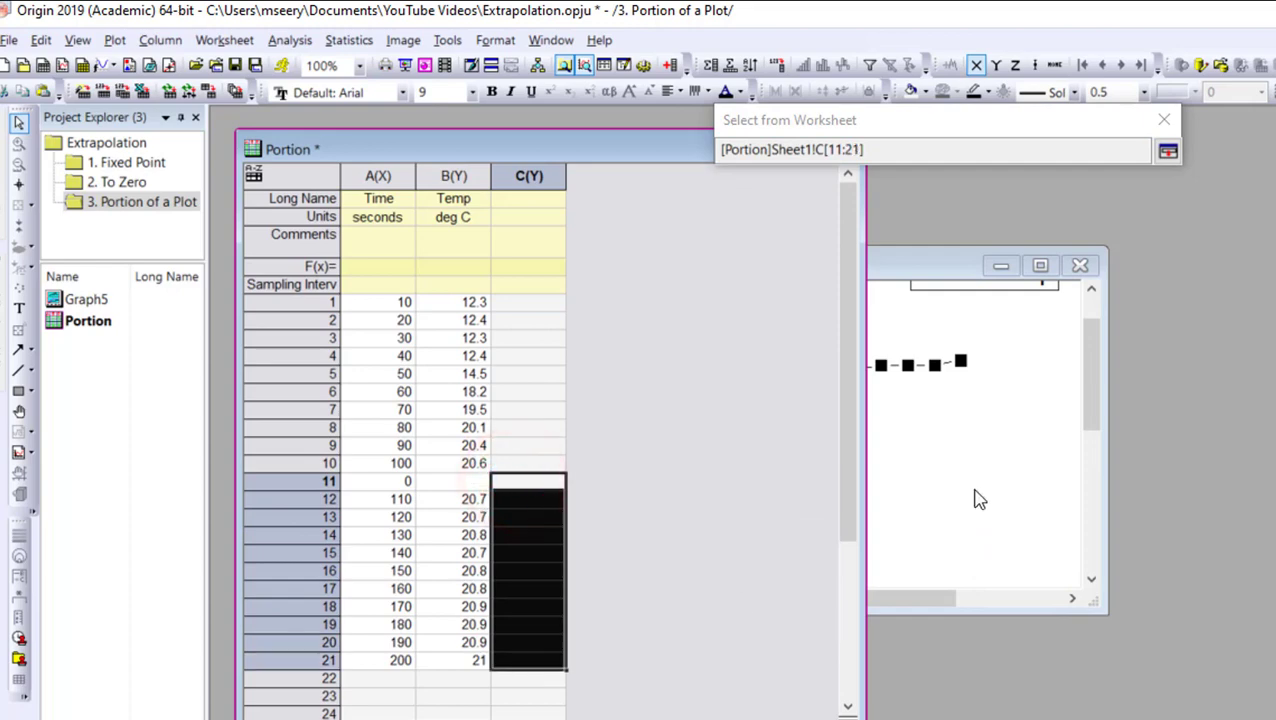
pyautogui.click(1168, 150)
pyautogui.click(949, 619)
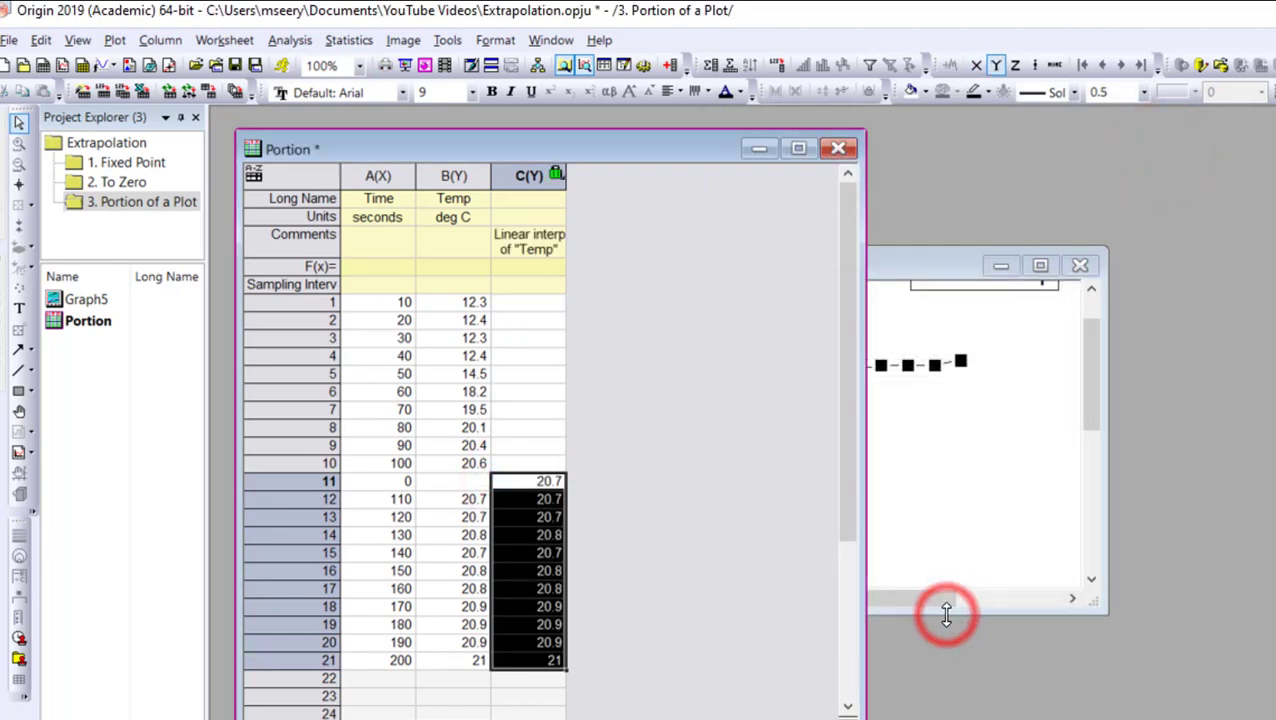
pyautogui.moveTo(550, 645); pyautogui.dragTo(550, 663)
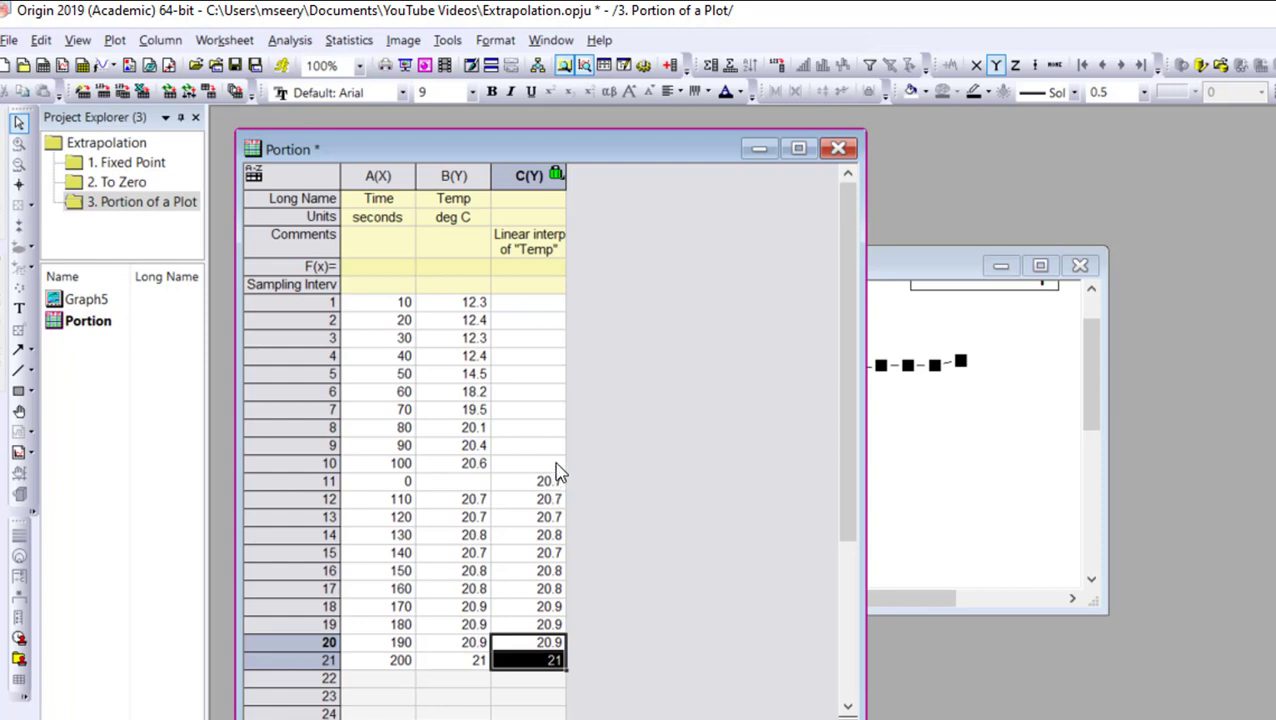
# - Add column C of the Portion worksheet to Graph5 as a Line + Symbol plot
pyautogui.click(920, 250)
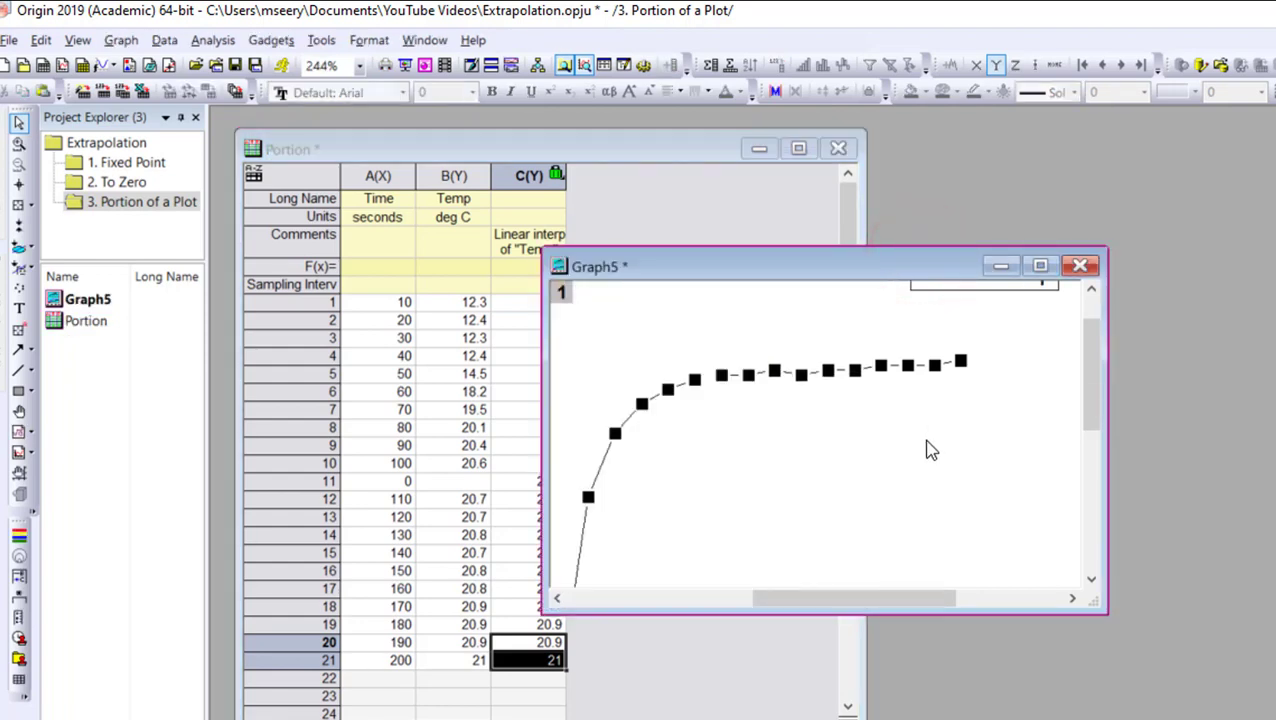
pyautogui.scroll(-3, 930, 450)
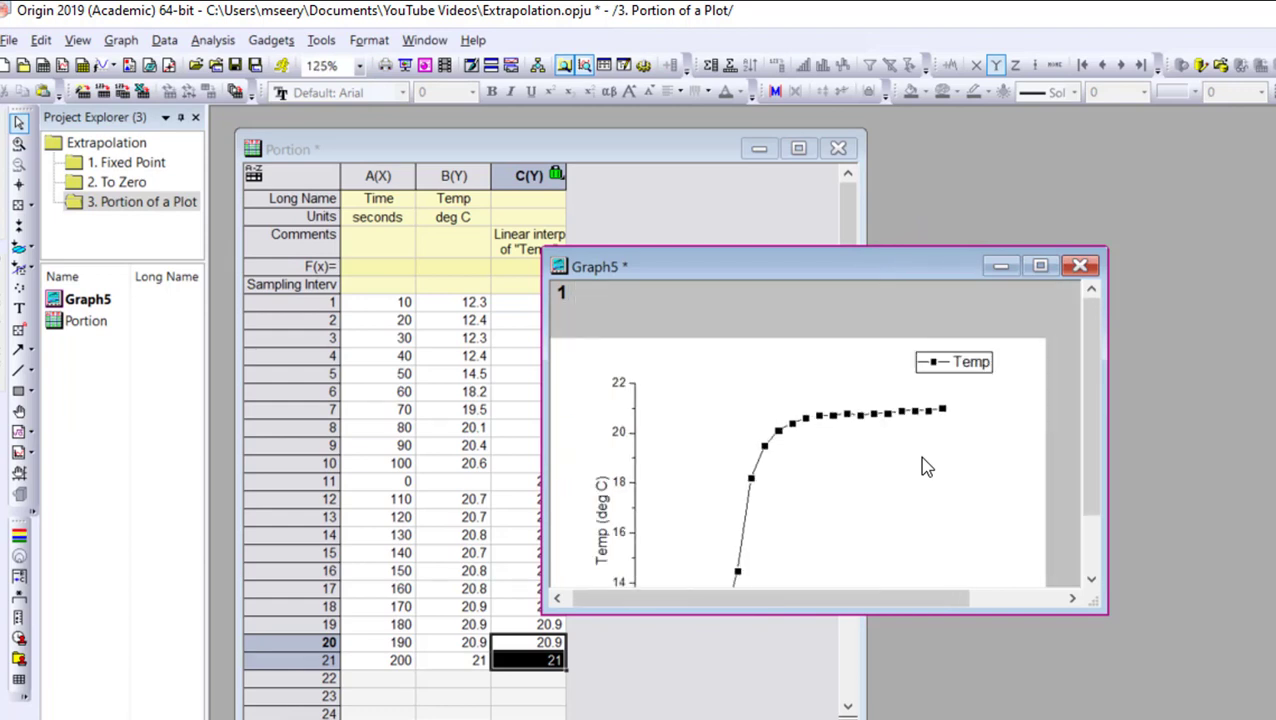
pyautogui.moveTo(1081, 452); pyautogui.dragTo(1083, 490)
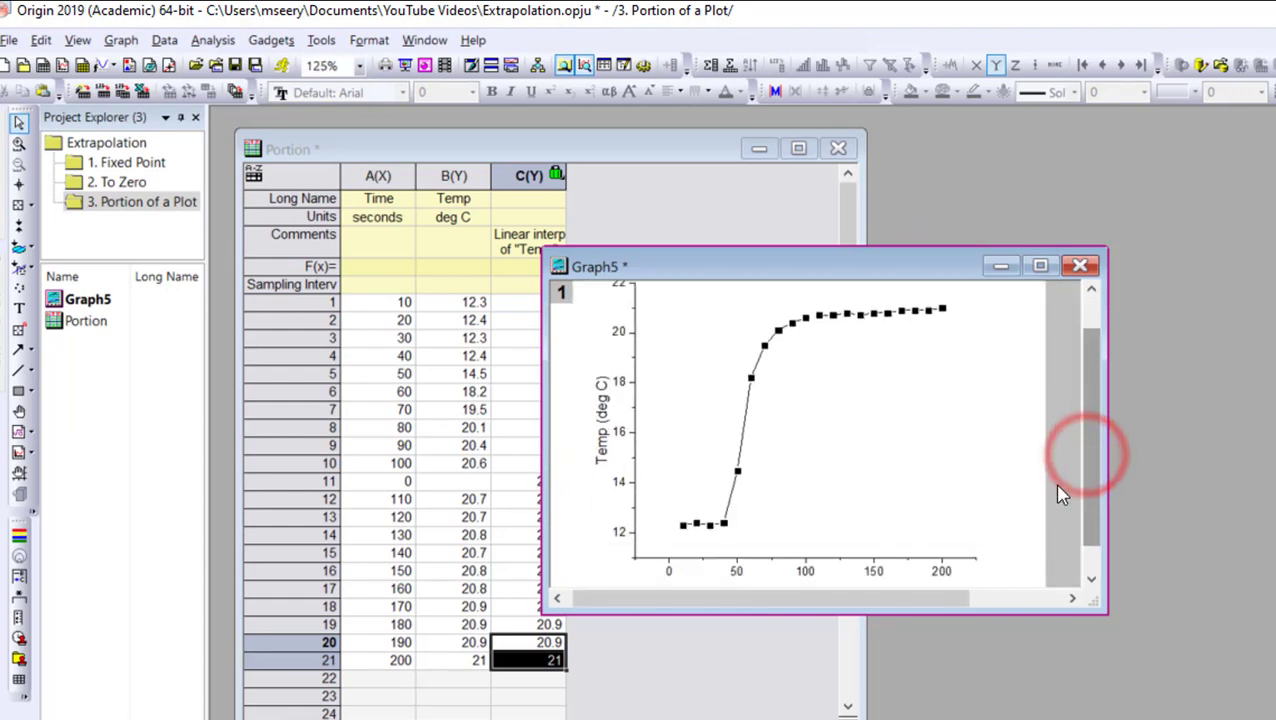
pyautogui.click(527, 676)
pyautogui.click(530, 660)
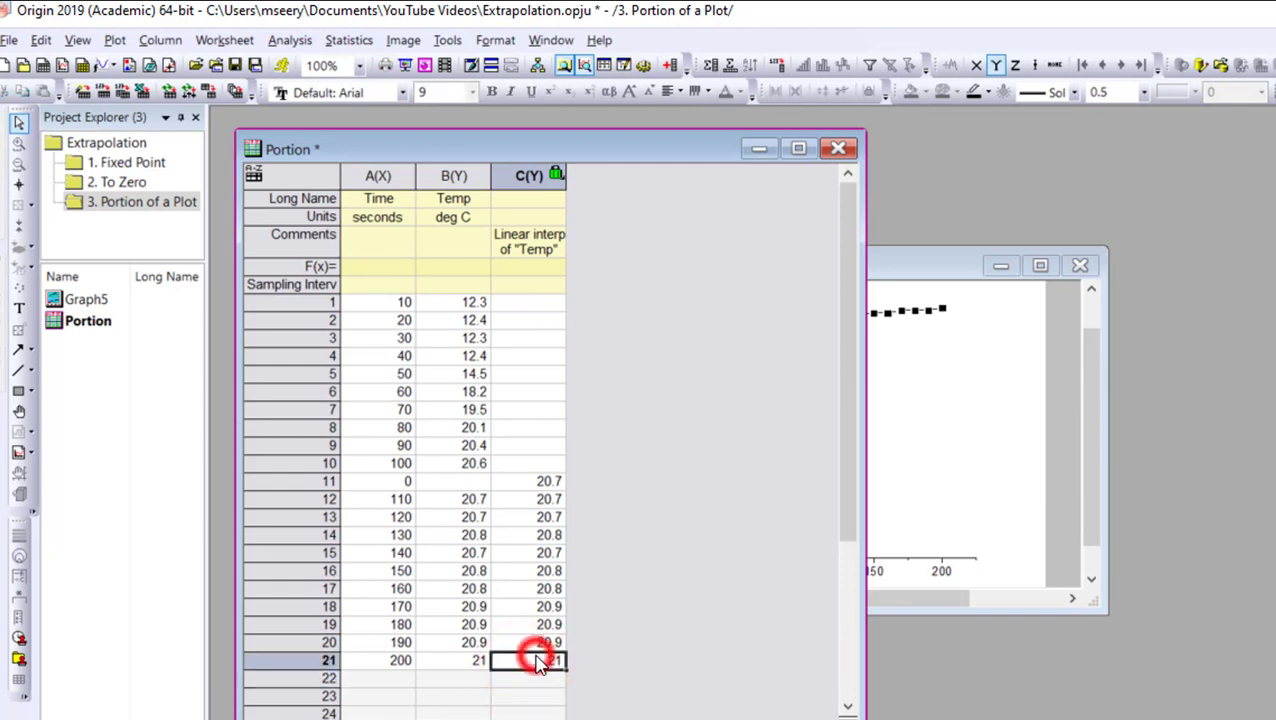
pyautogui.click(940, 437)
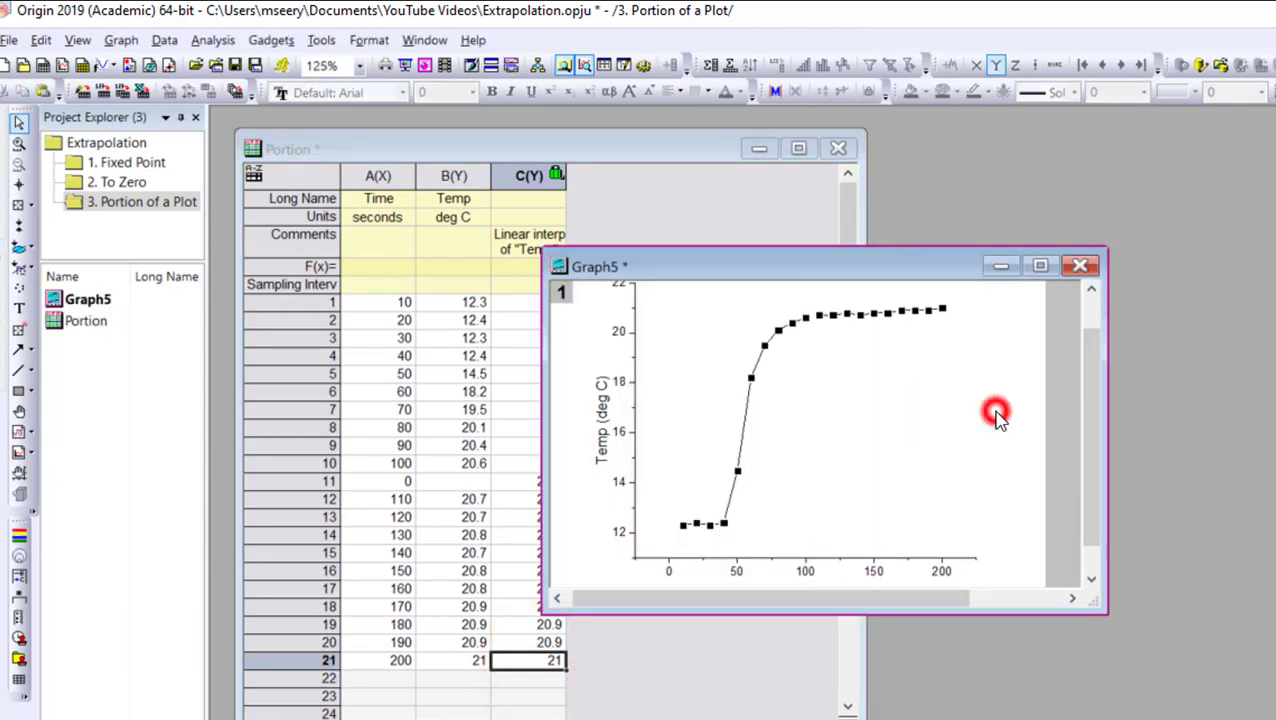
pyautogui.click(119, 41)
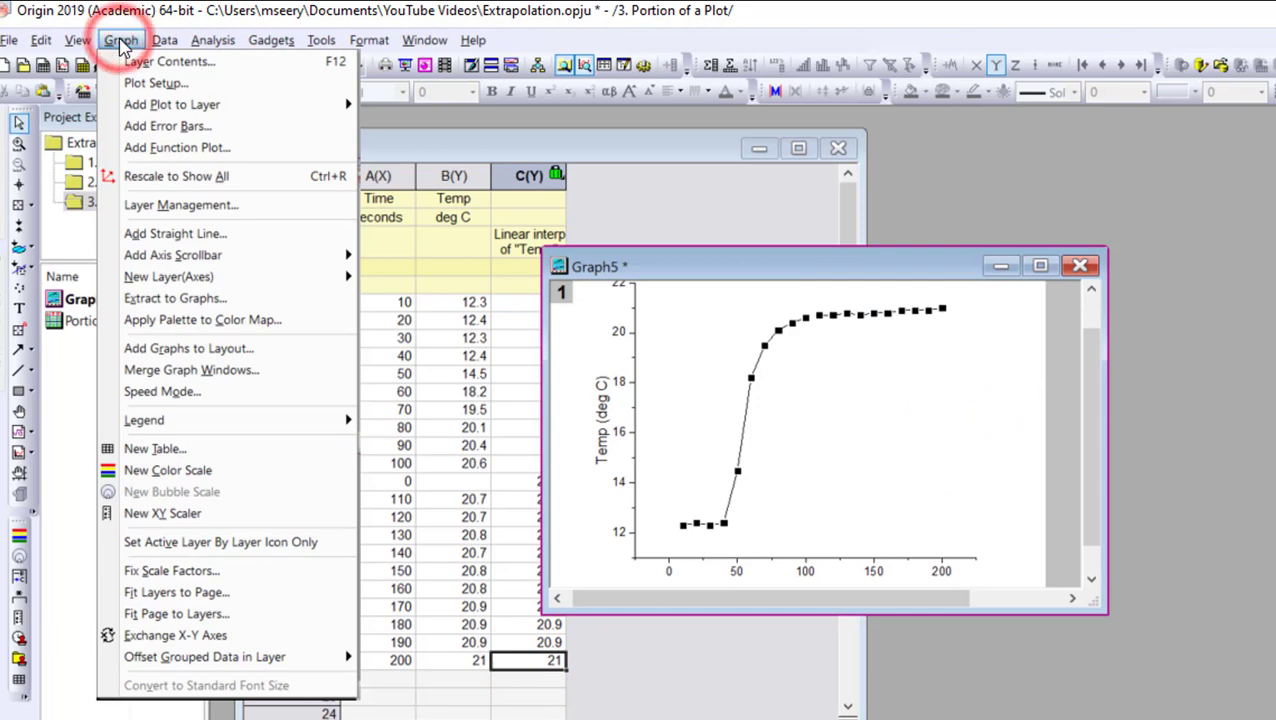
pyautogui.moveTo(176, 105)
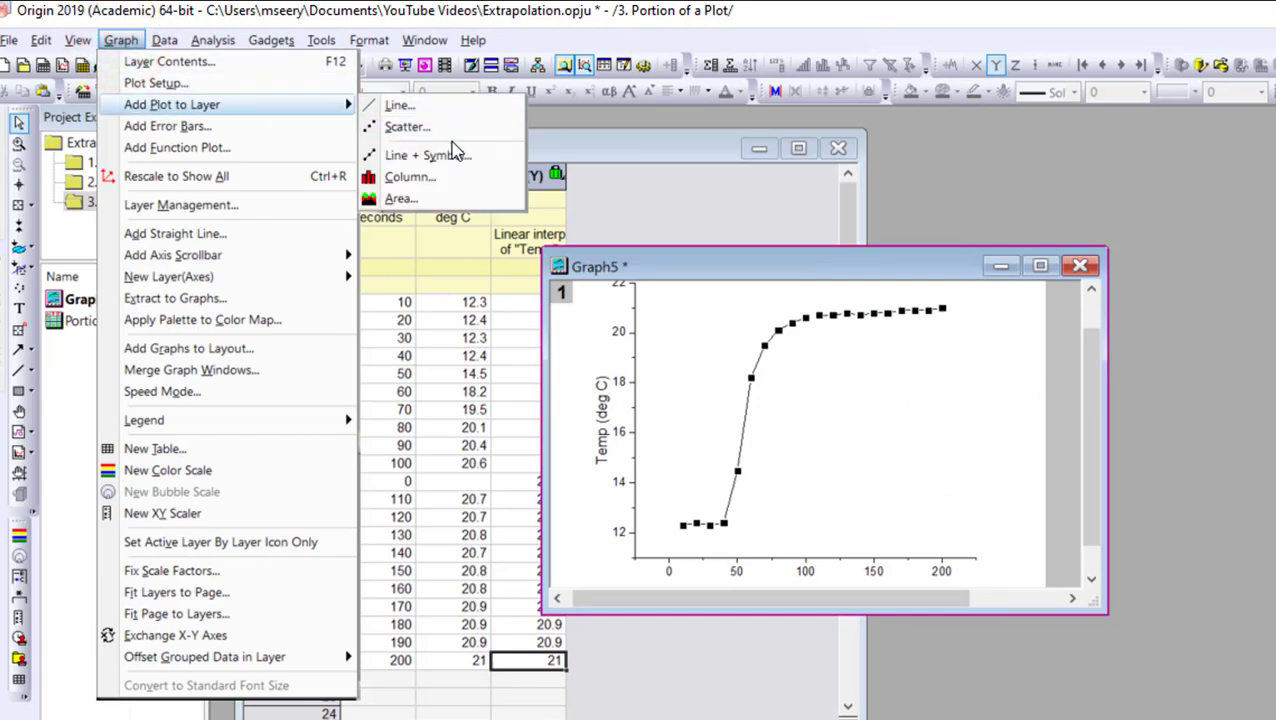
pyautogui.click(500, 156)
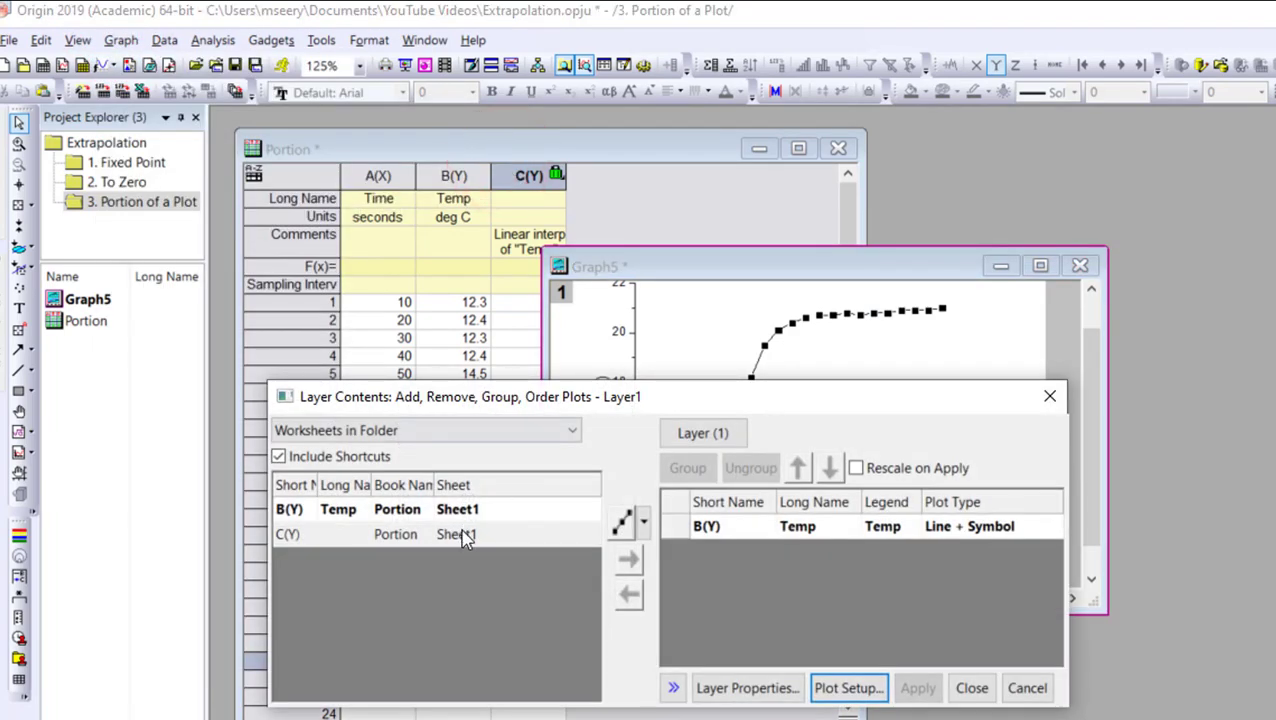
pyautogui.click(378, 536)
pyautogui.click(630, 560)
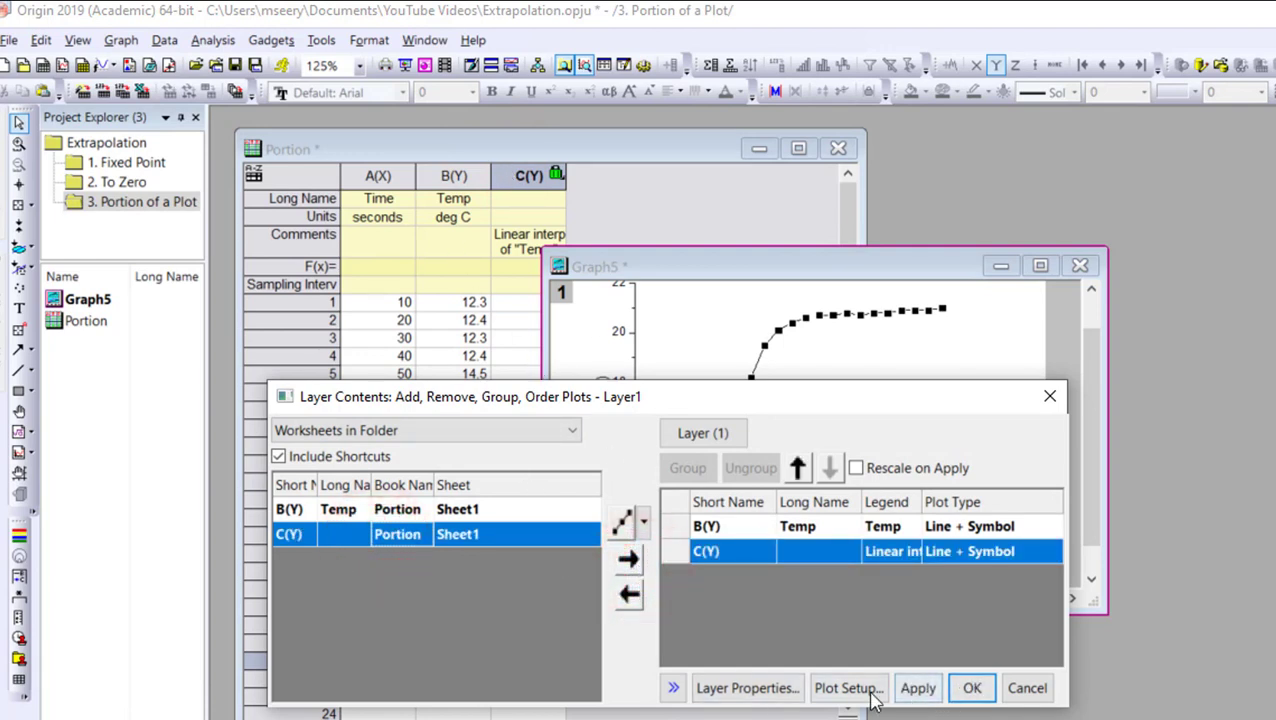
pyautogui.click(916, 688)
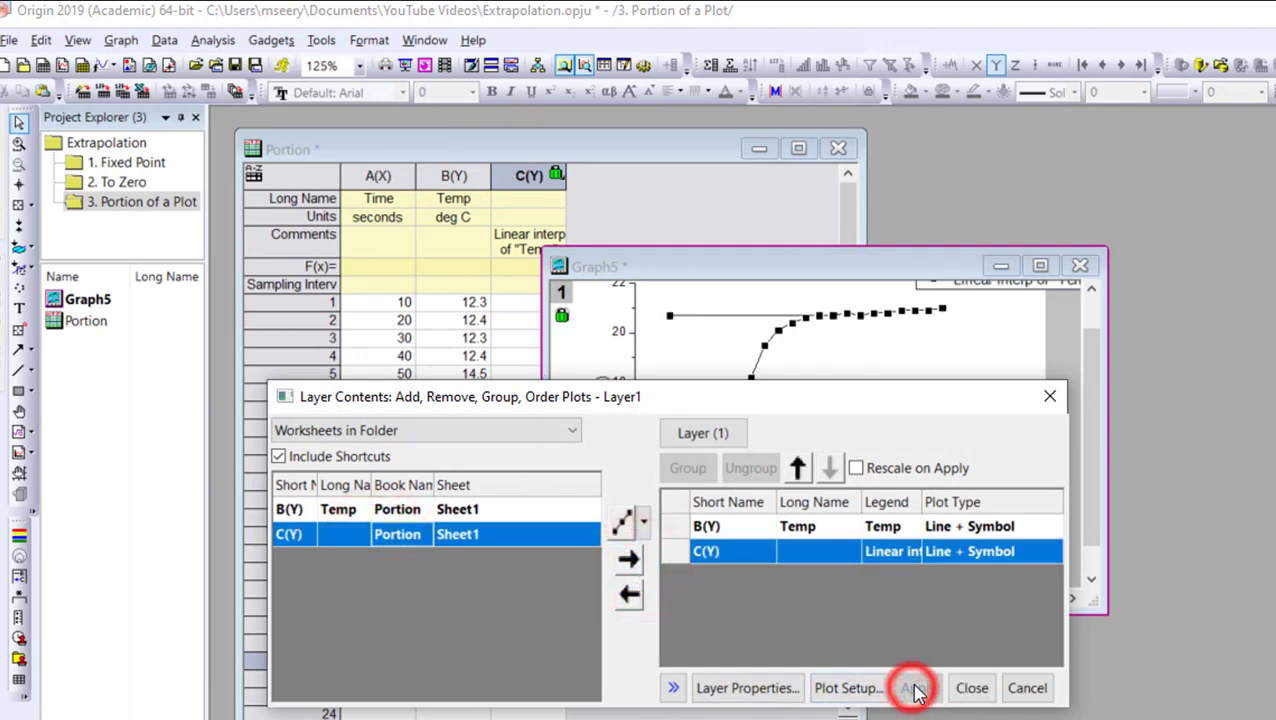
pyautogui.click(971, 690)
# - Set the symbols of the extrapolated column C plot in Graph5 to size 3 and colour Red
pyautogui.moveTo(930, 318)
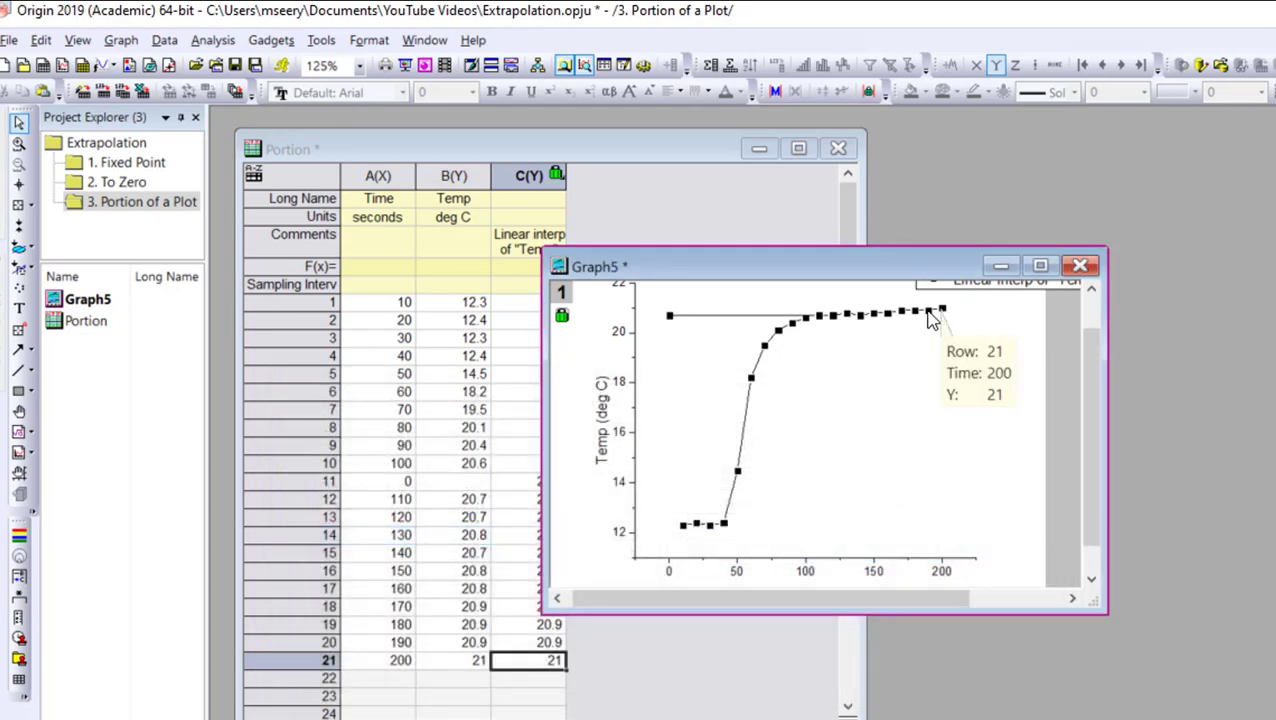
pyautogui.doubleClick(669, 316)
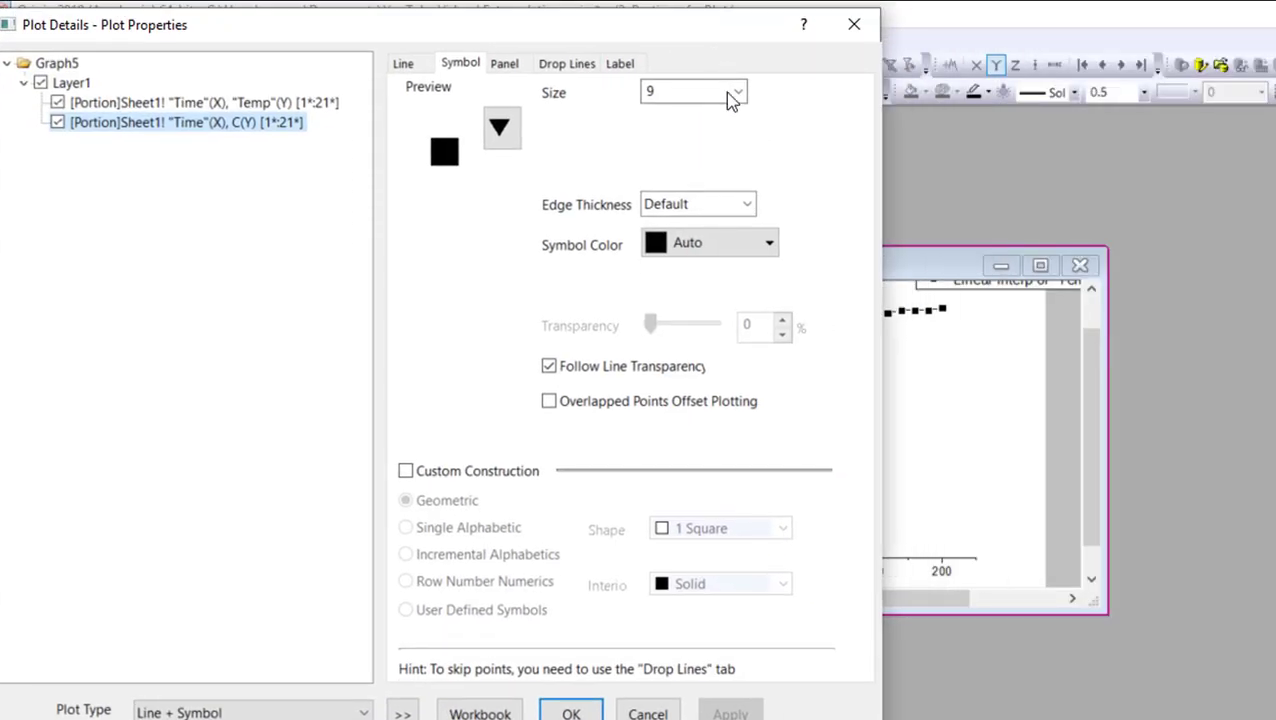
pyautogui.click(735, 93)
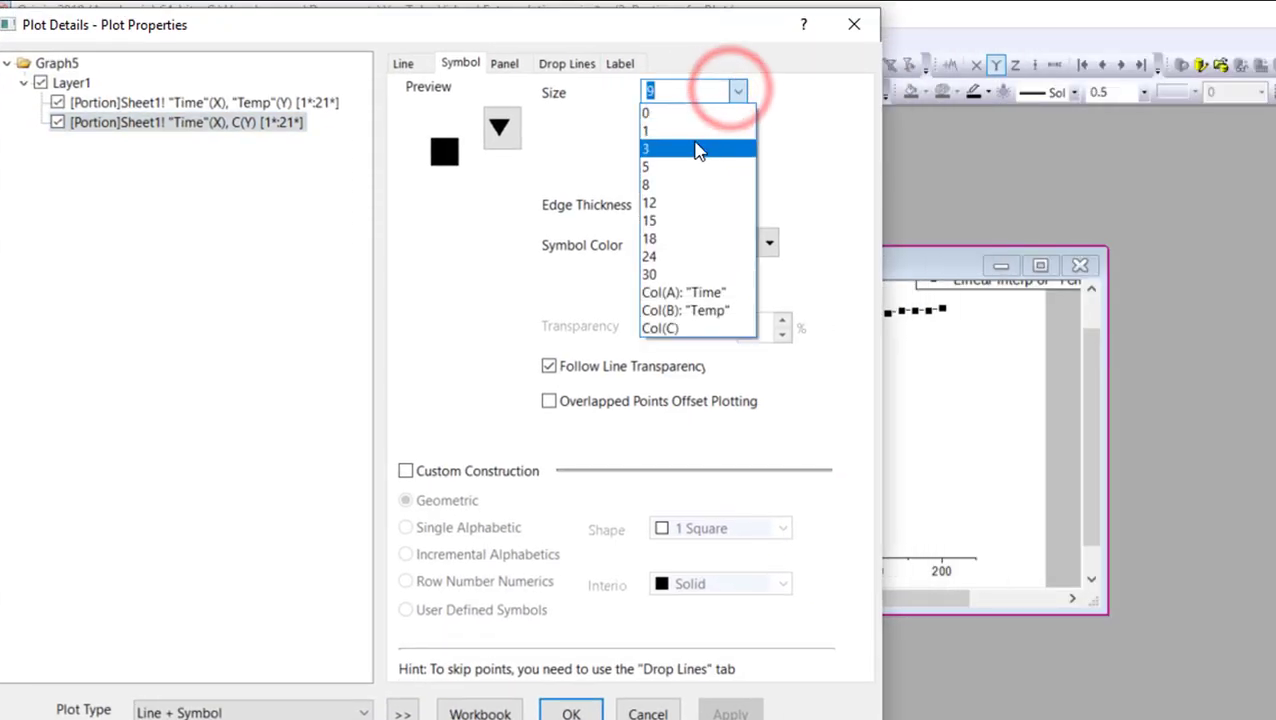
pyautogui.click(697, 143)
pyautogui.click(703, 245)
pyautogui.click(674, 326)
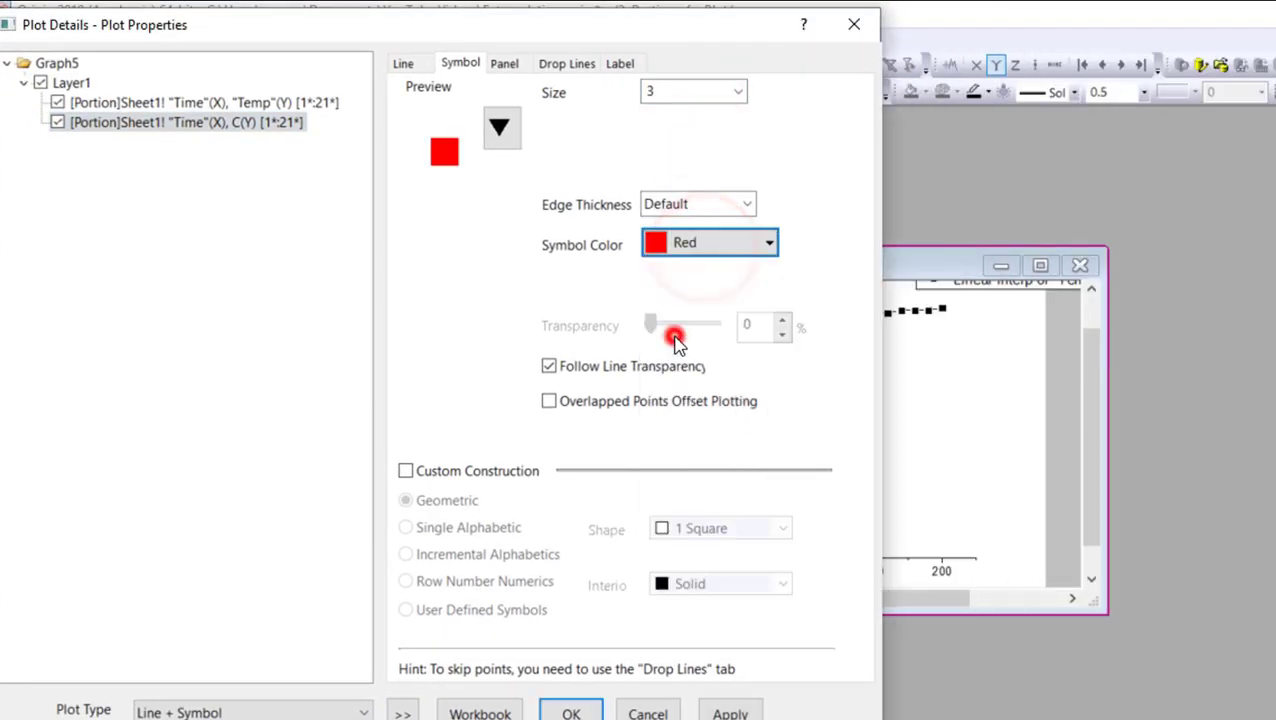
pyautogui.click(712, 714)
pyautogui.click(575, 714)
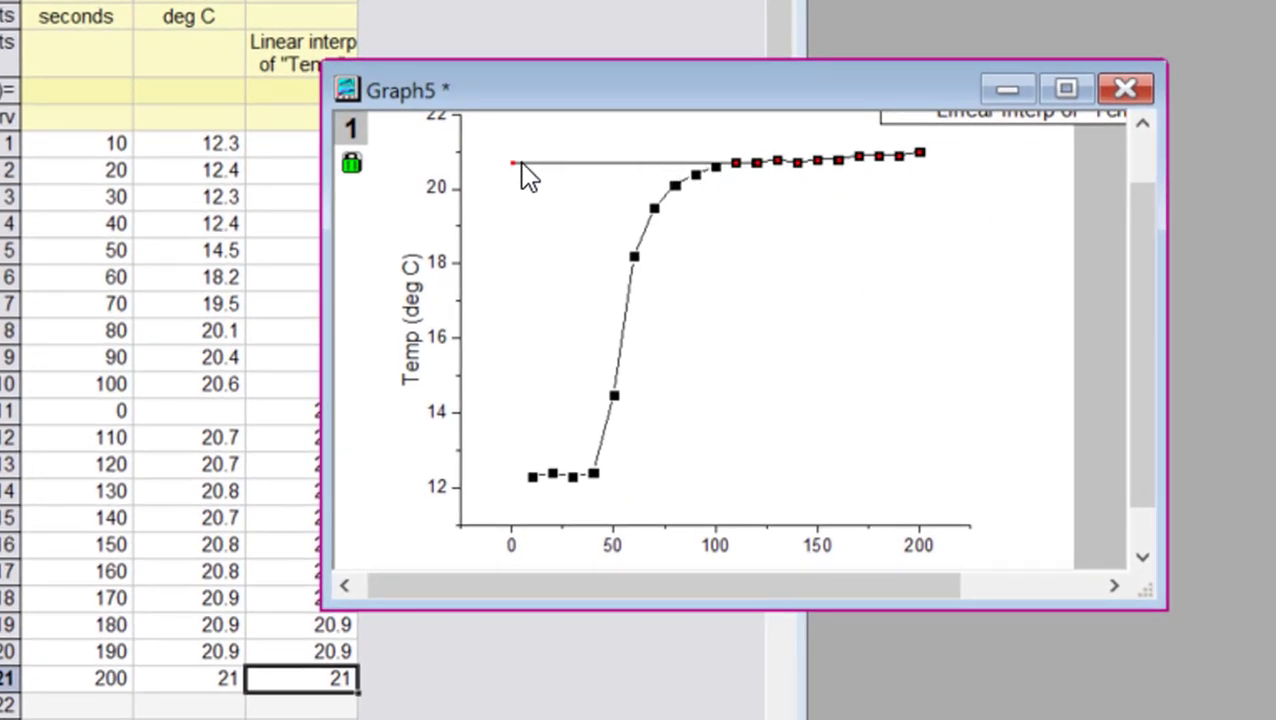
# - Set the graph's X axis scale to start at 0
pyautogui.moveTo(513, 168)
pyautogui.rightClick(510, 548)
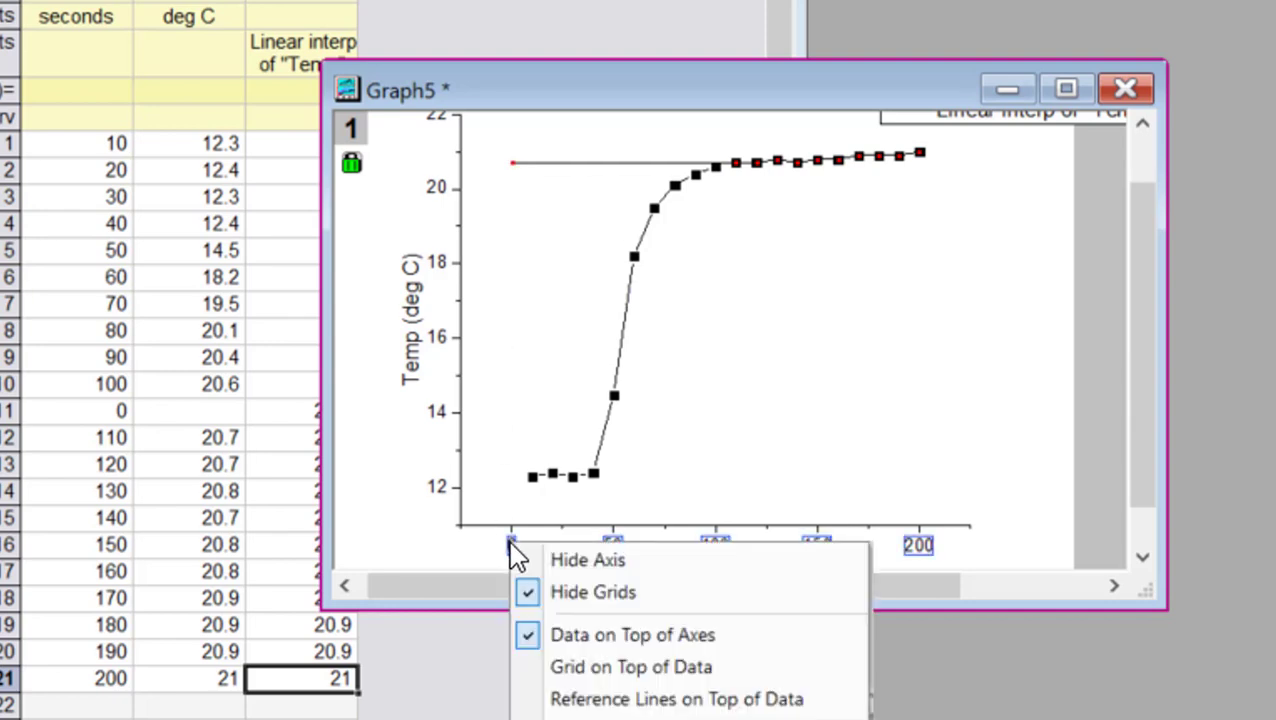
pyautogui.click(640, 712)
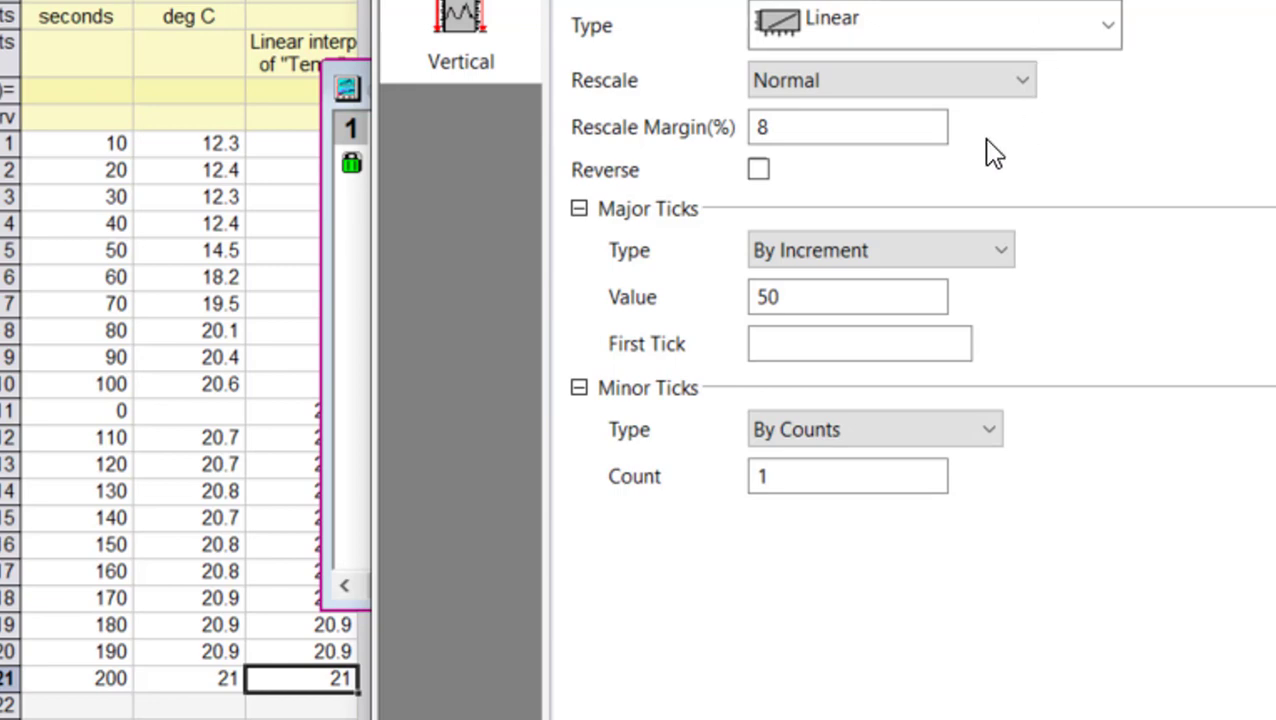
pyautogui.press('Return')
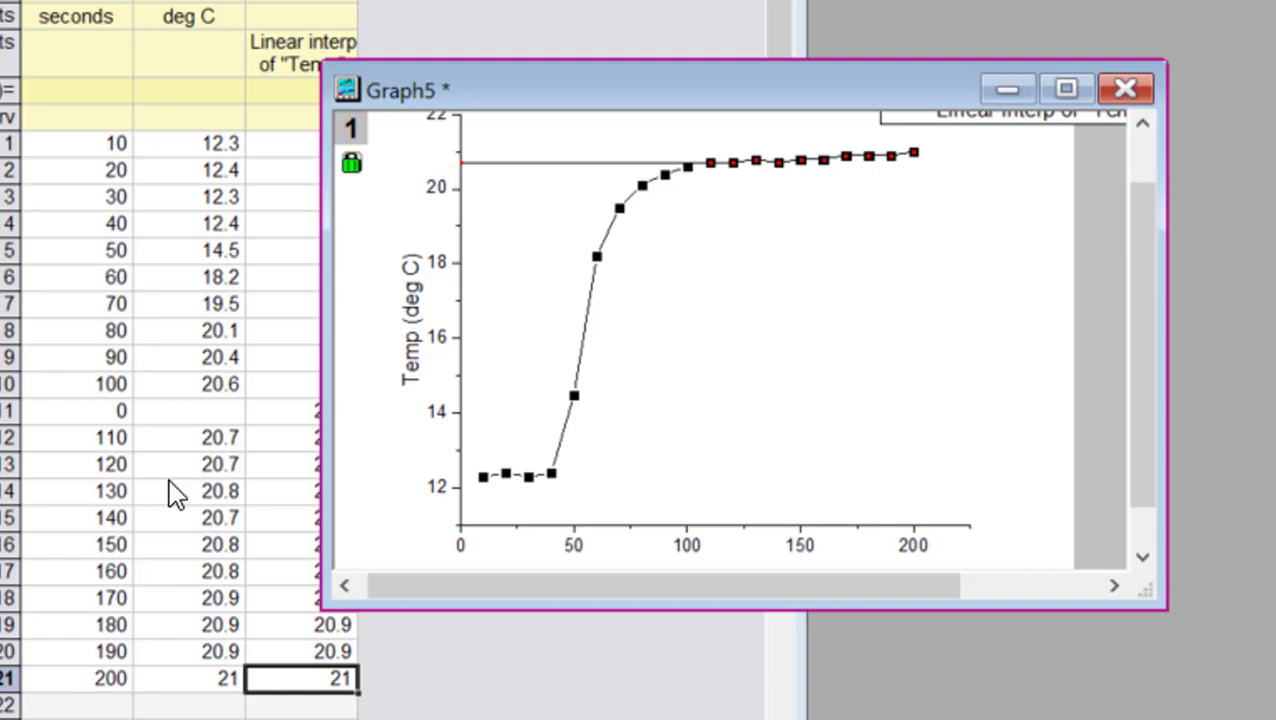
pyautogui.click(302, 413)
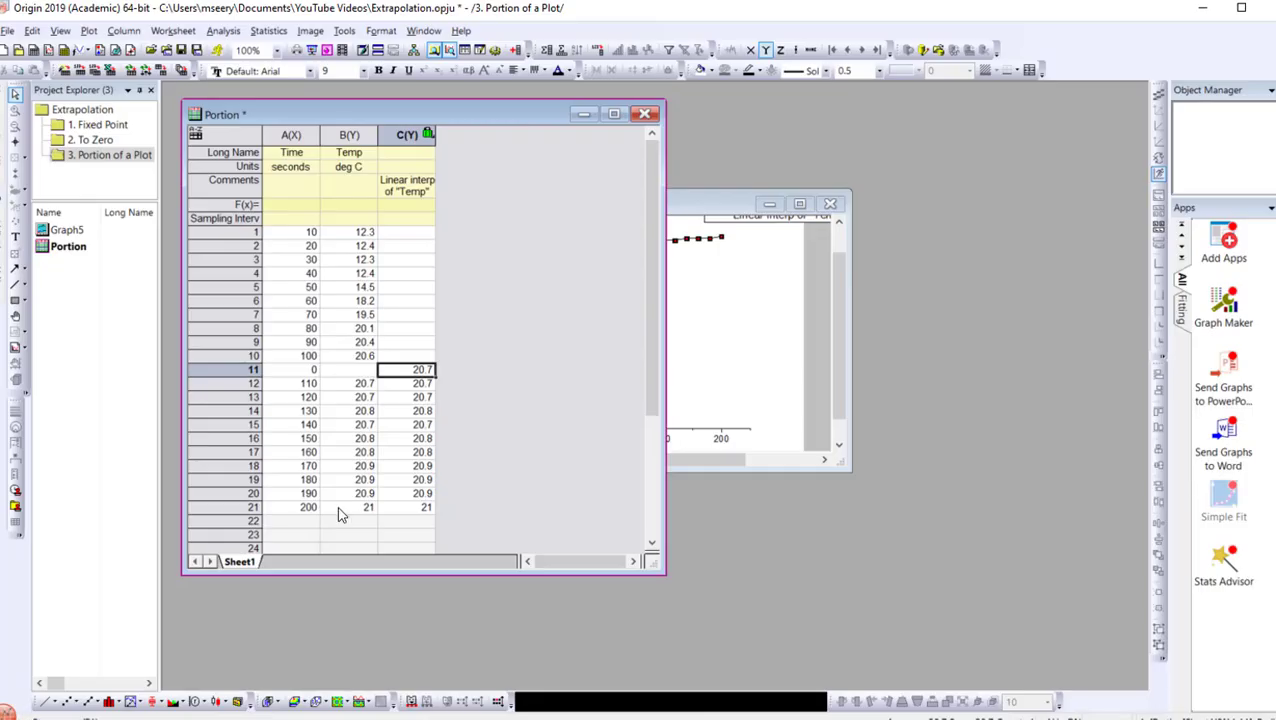
pyautogui.click(226, 30)
pyautogui.moveTo(249, 47)
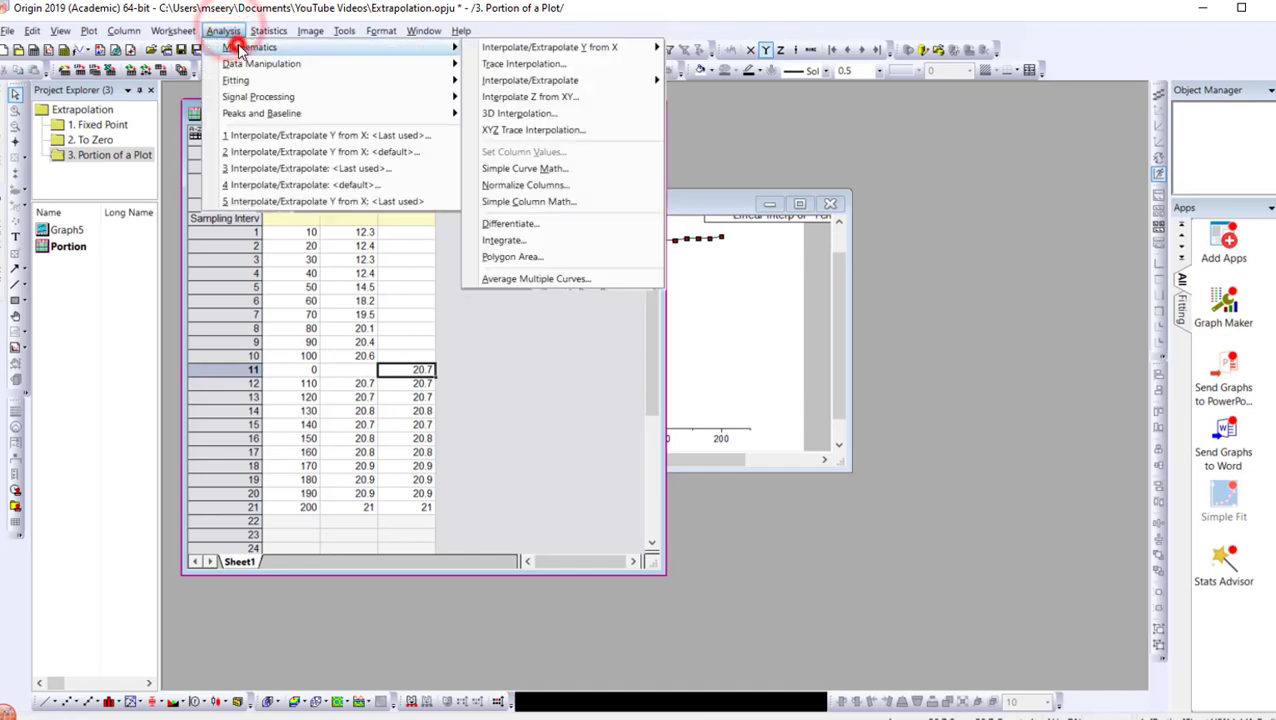
pyautogui.moveTo(578, 58)
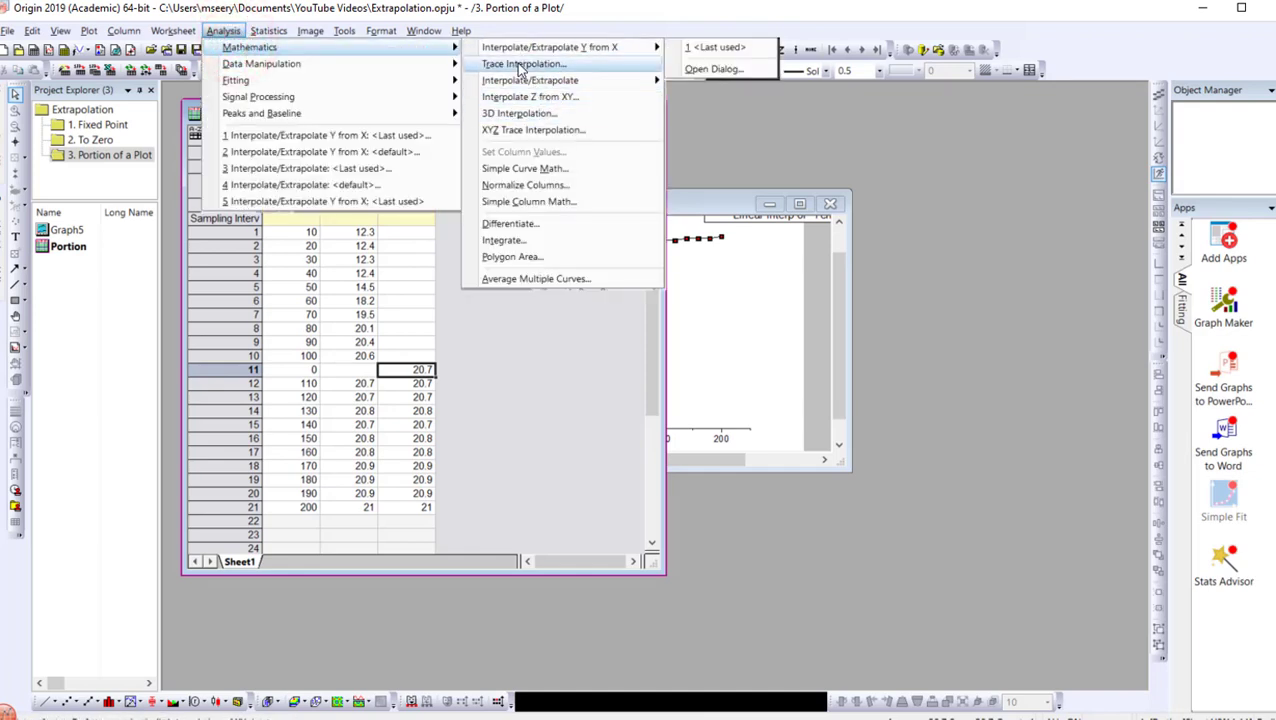
pyautogui.moveTo(310, 30)
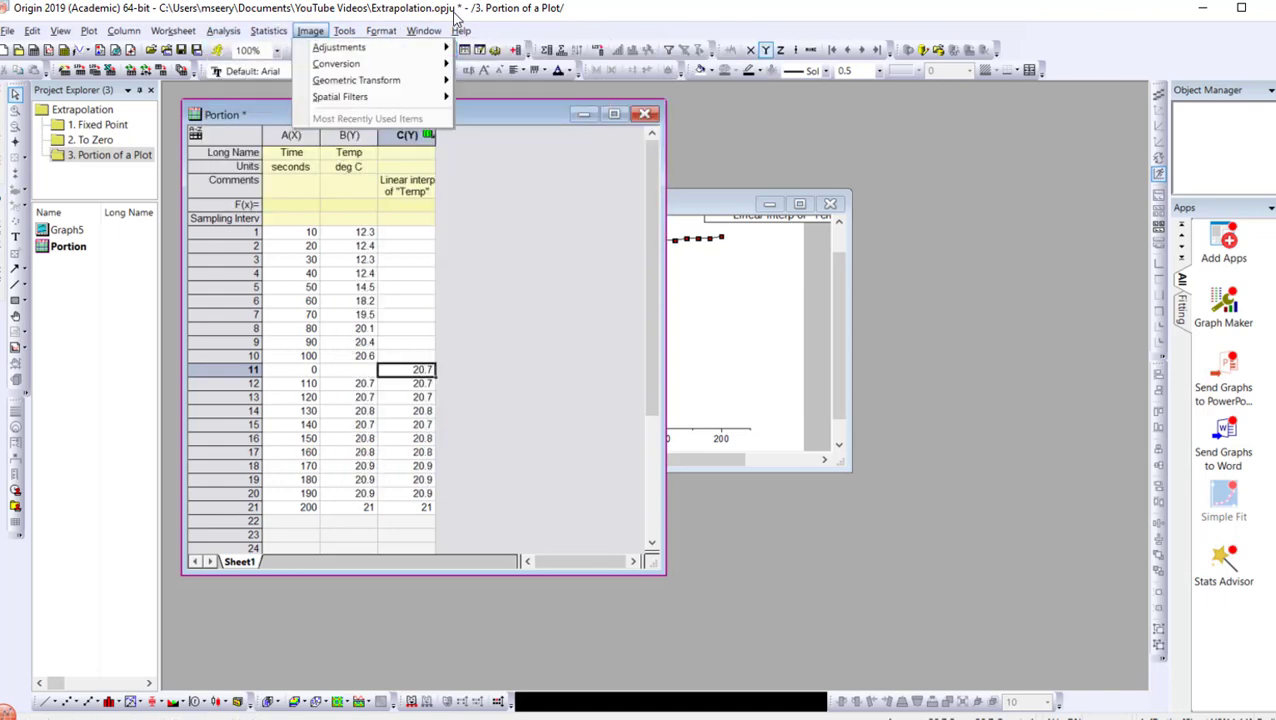